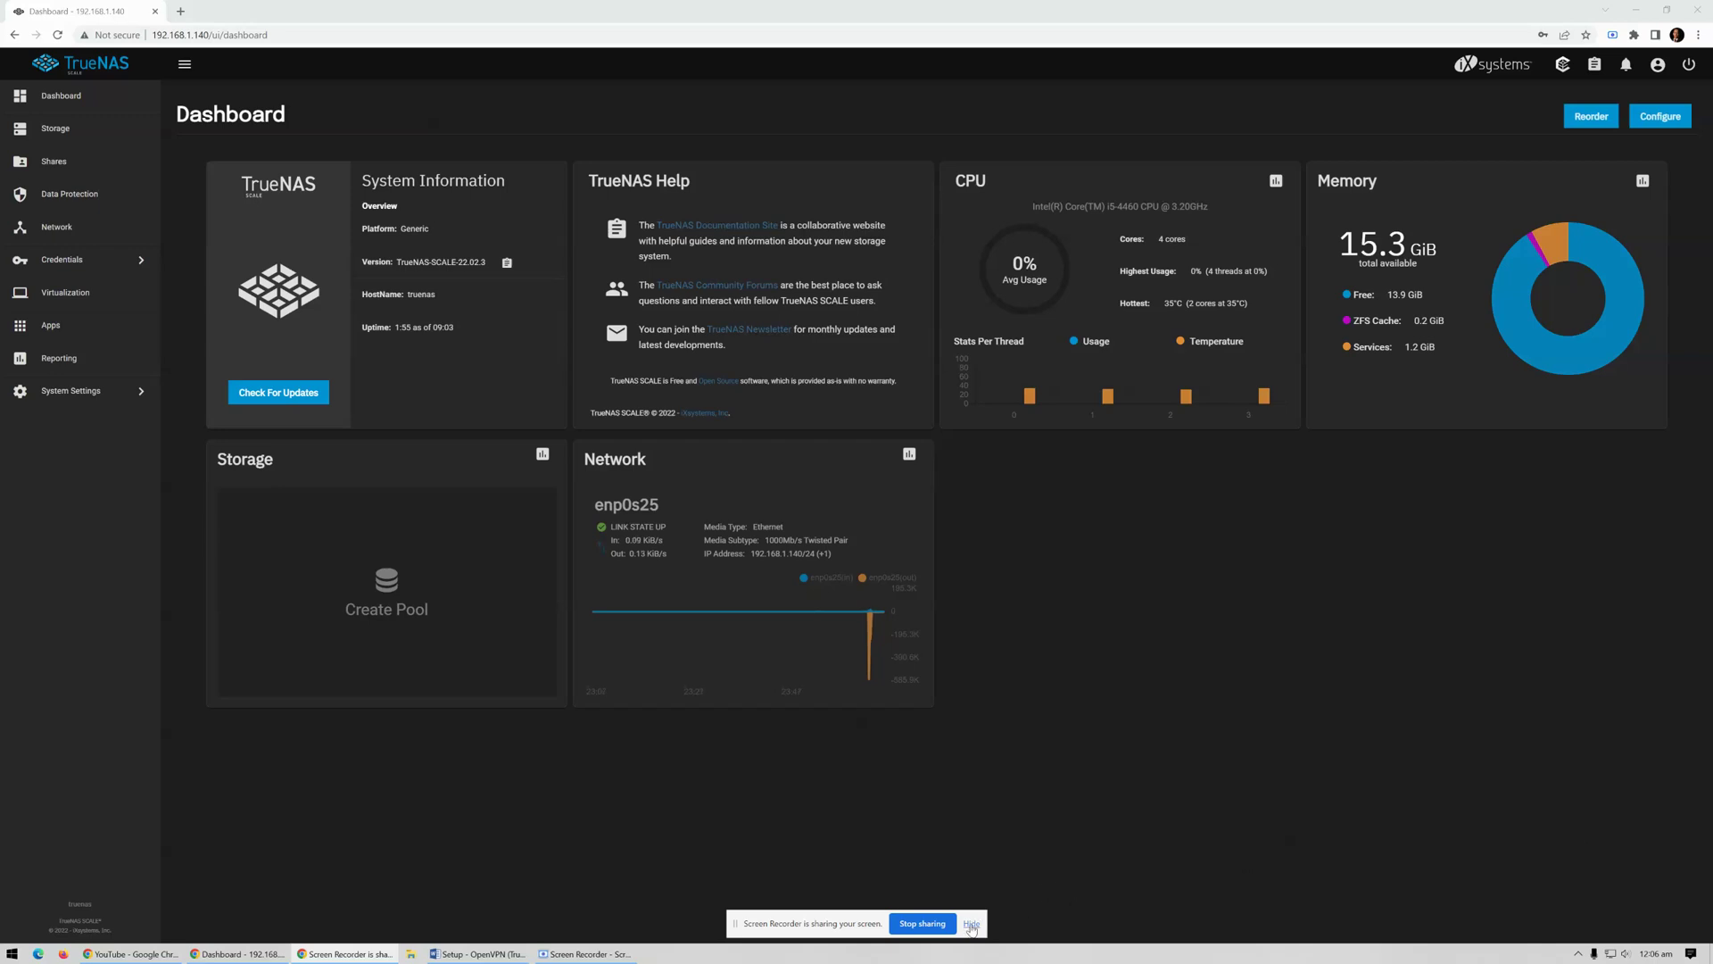
Create a certificate authority named OpenVPN_ROOT_CA with the Openvpn Root CA profile, reaching its key options
{"action": "left_click", "coordinate": [971, 923]}
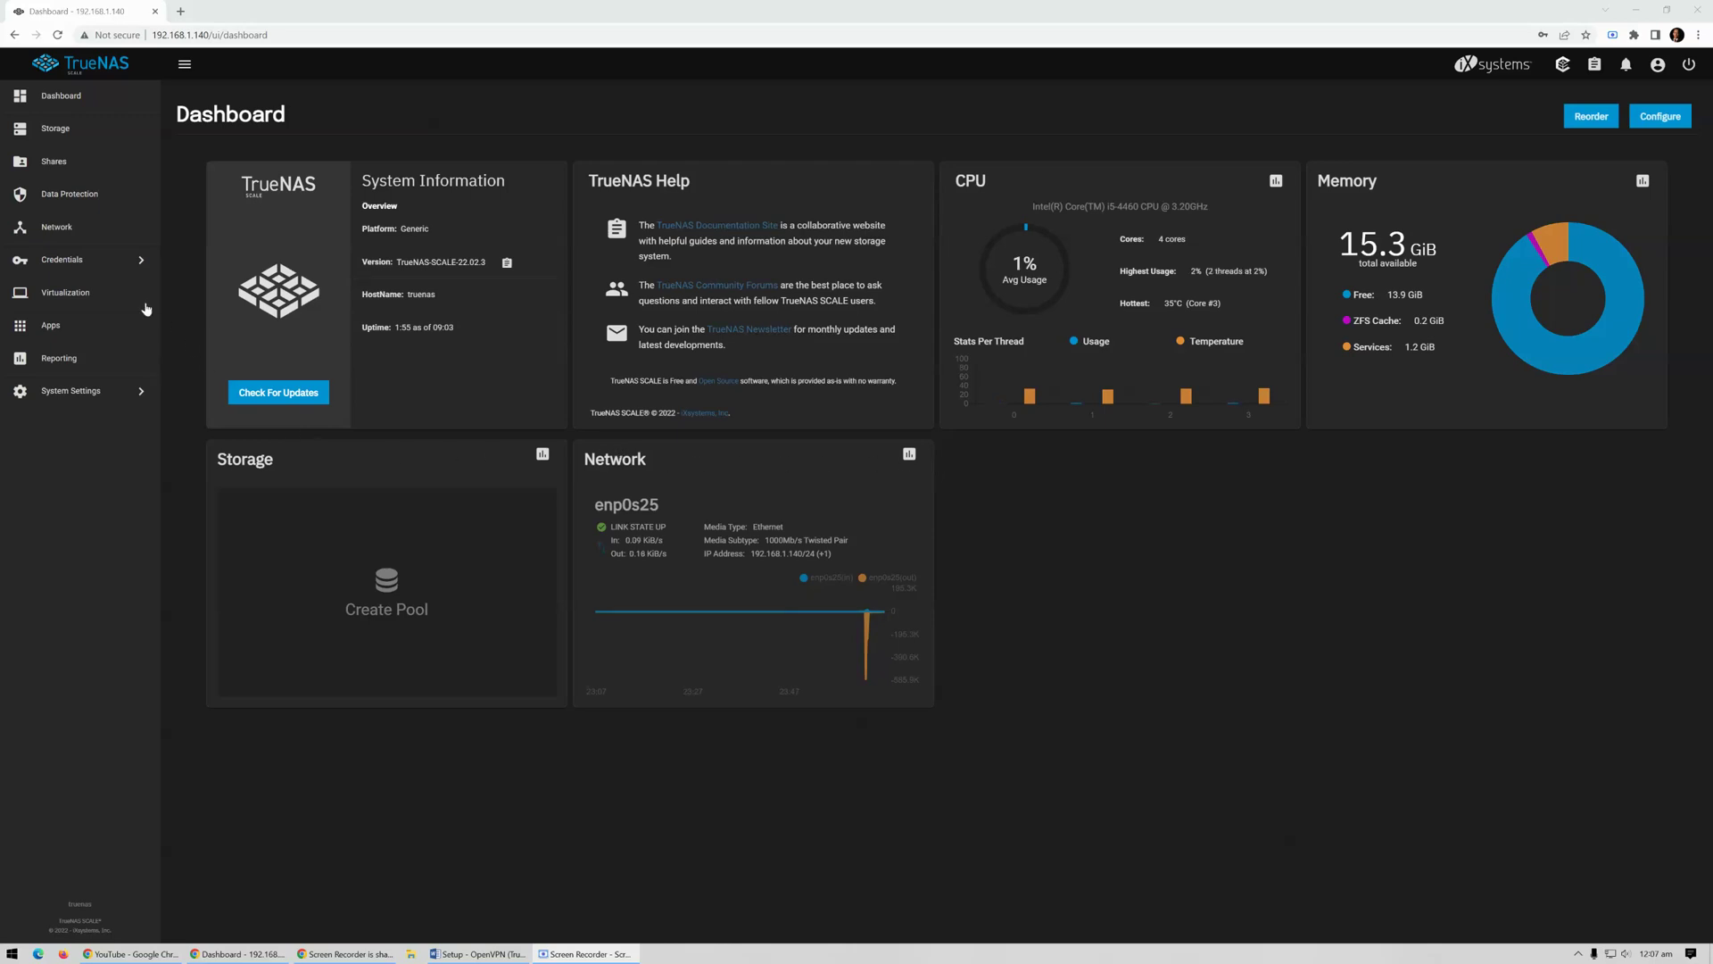
{"action": "left_click", "coordinate": [103, 274]}
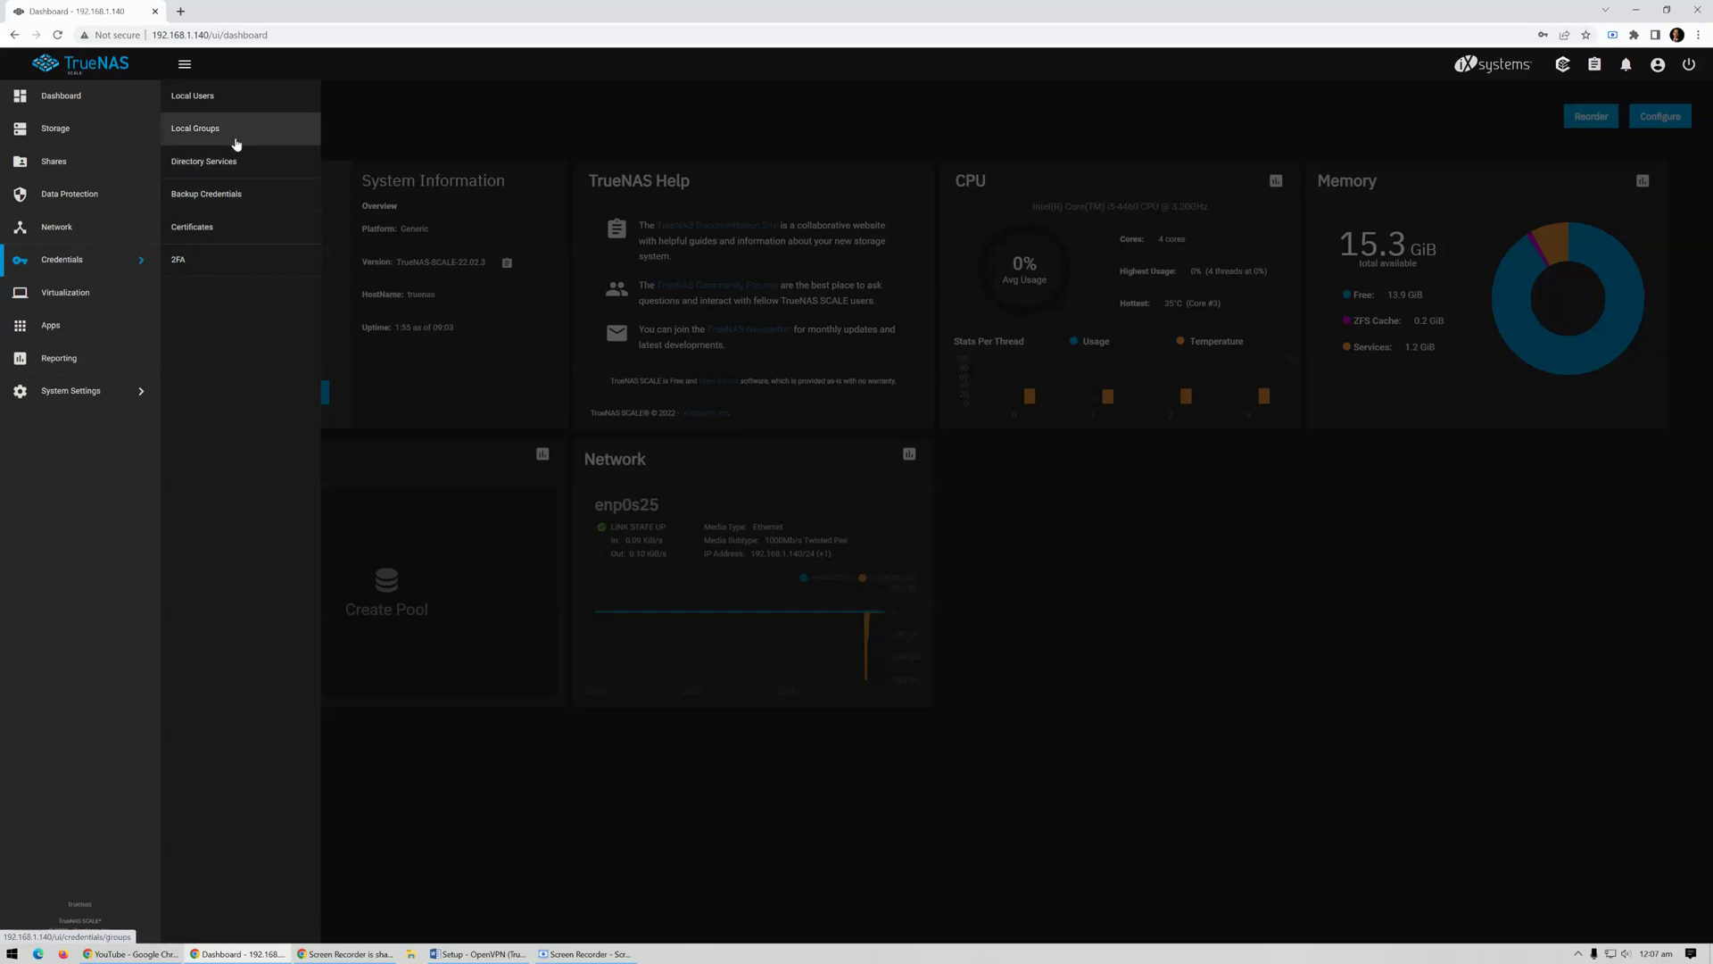
{"action": "left_click", "coordinate": [229, 243]}
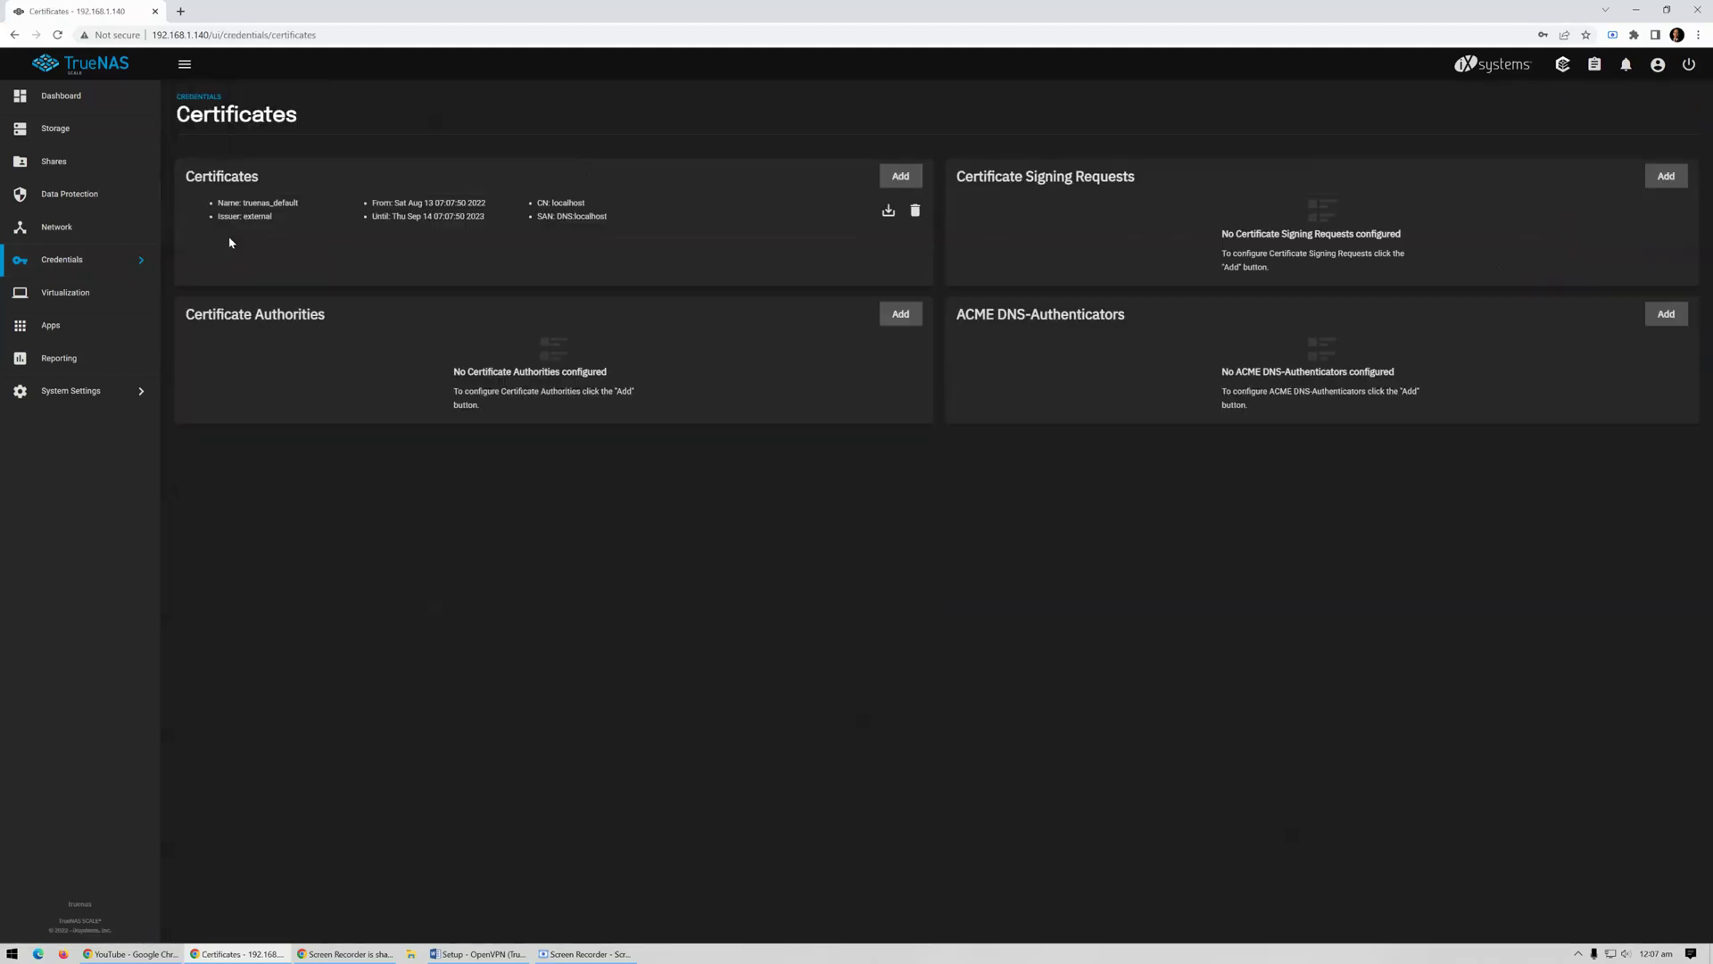
{"action": "left_click", "coordinate": [901, 325]}
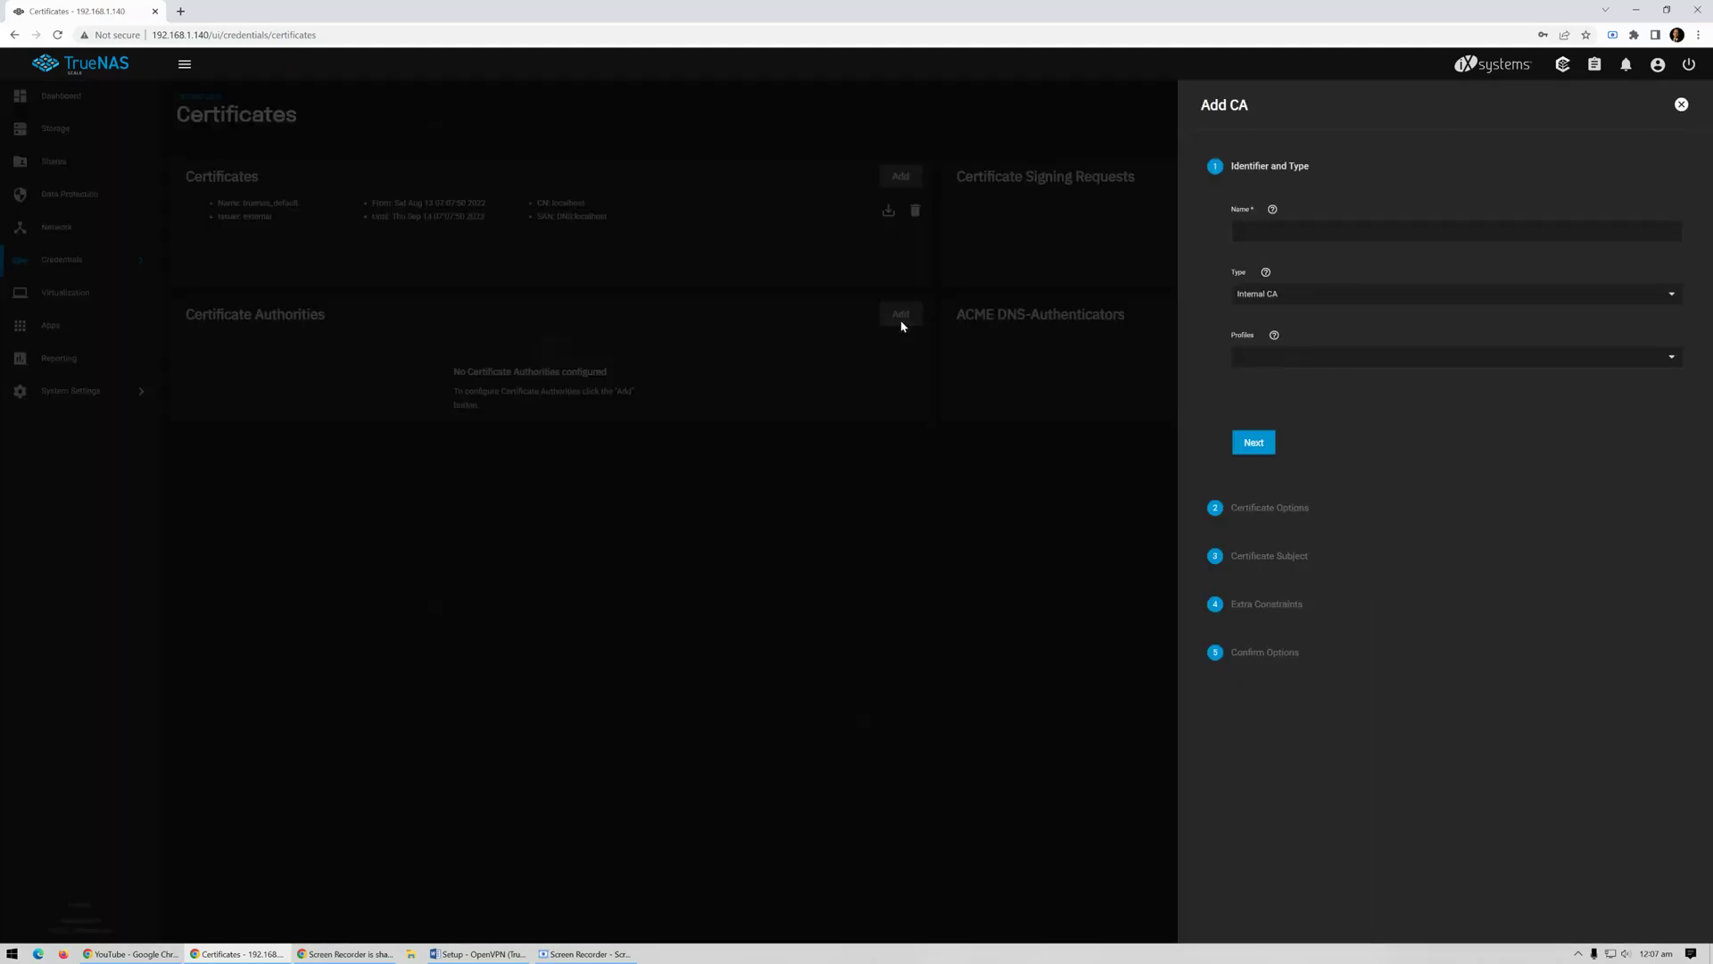
{"action": "left_click", "coordinate": [1366, 237]}
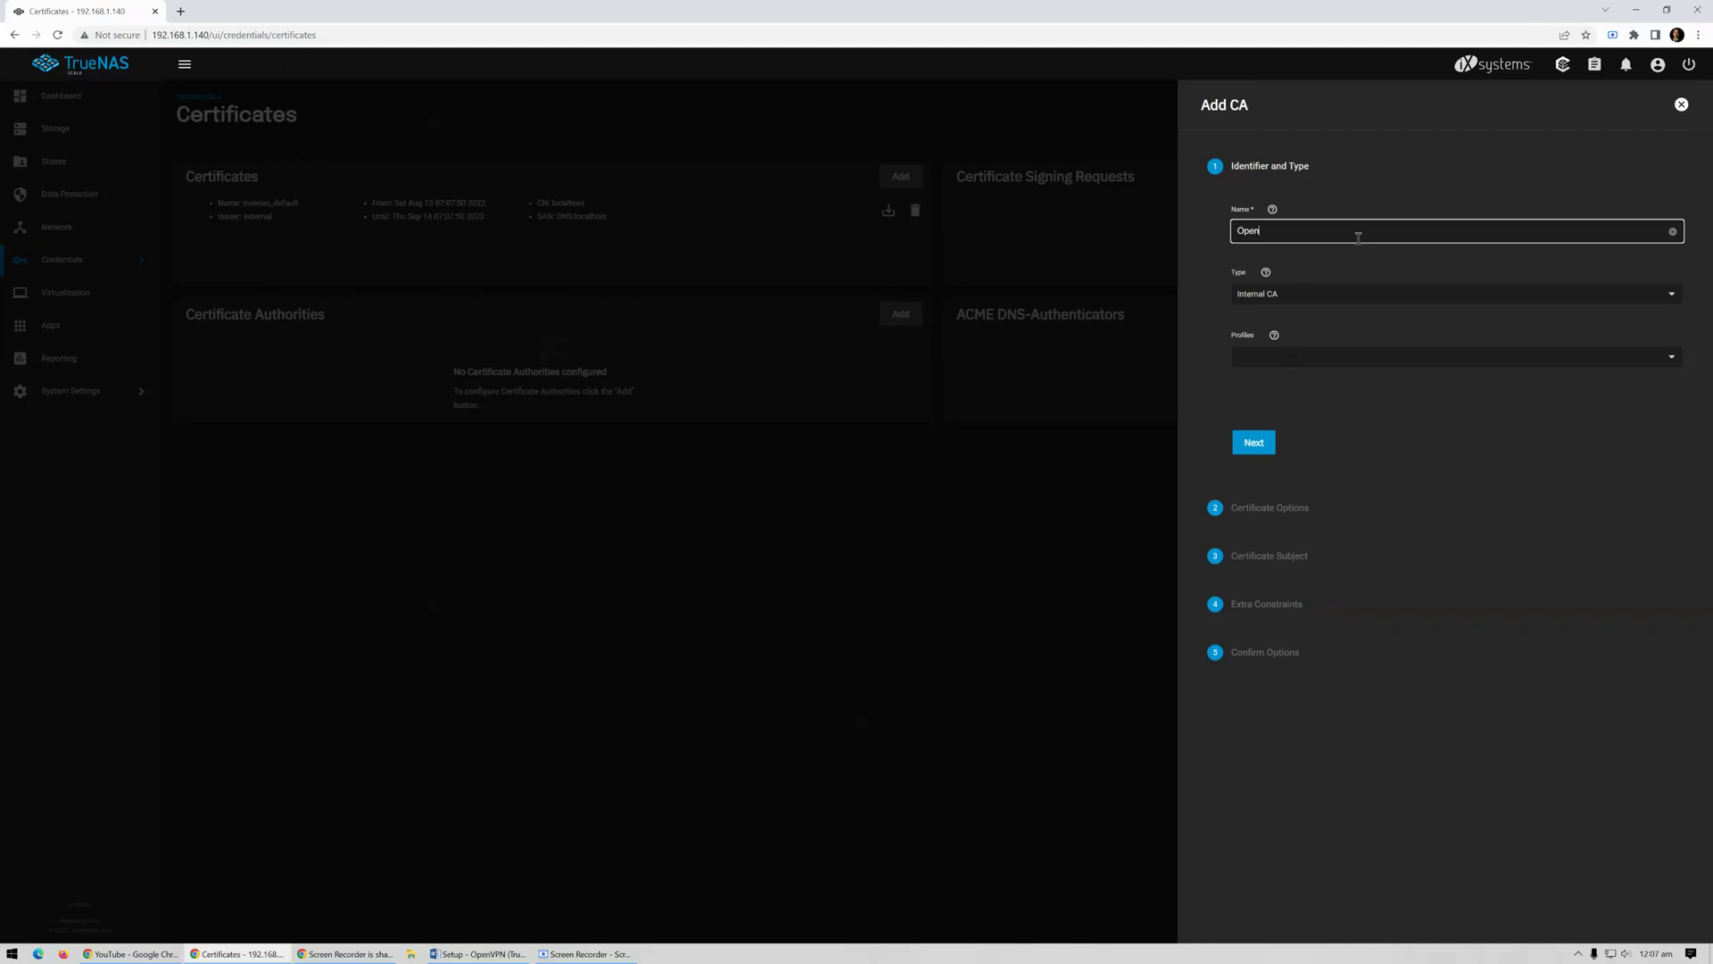
{"action": "type", "text": "OpenVPN"}
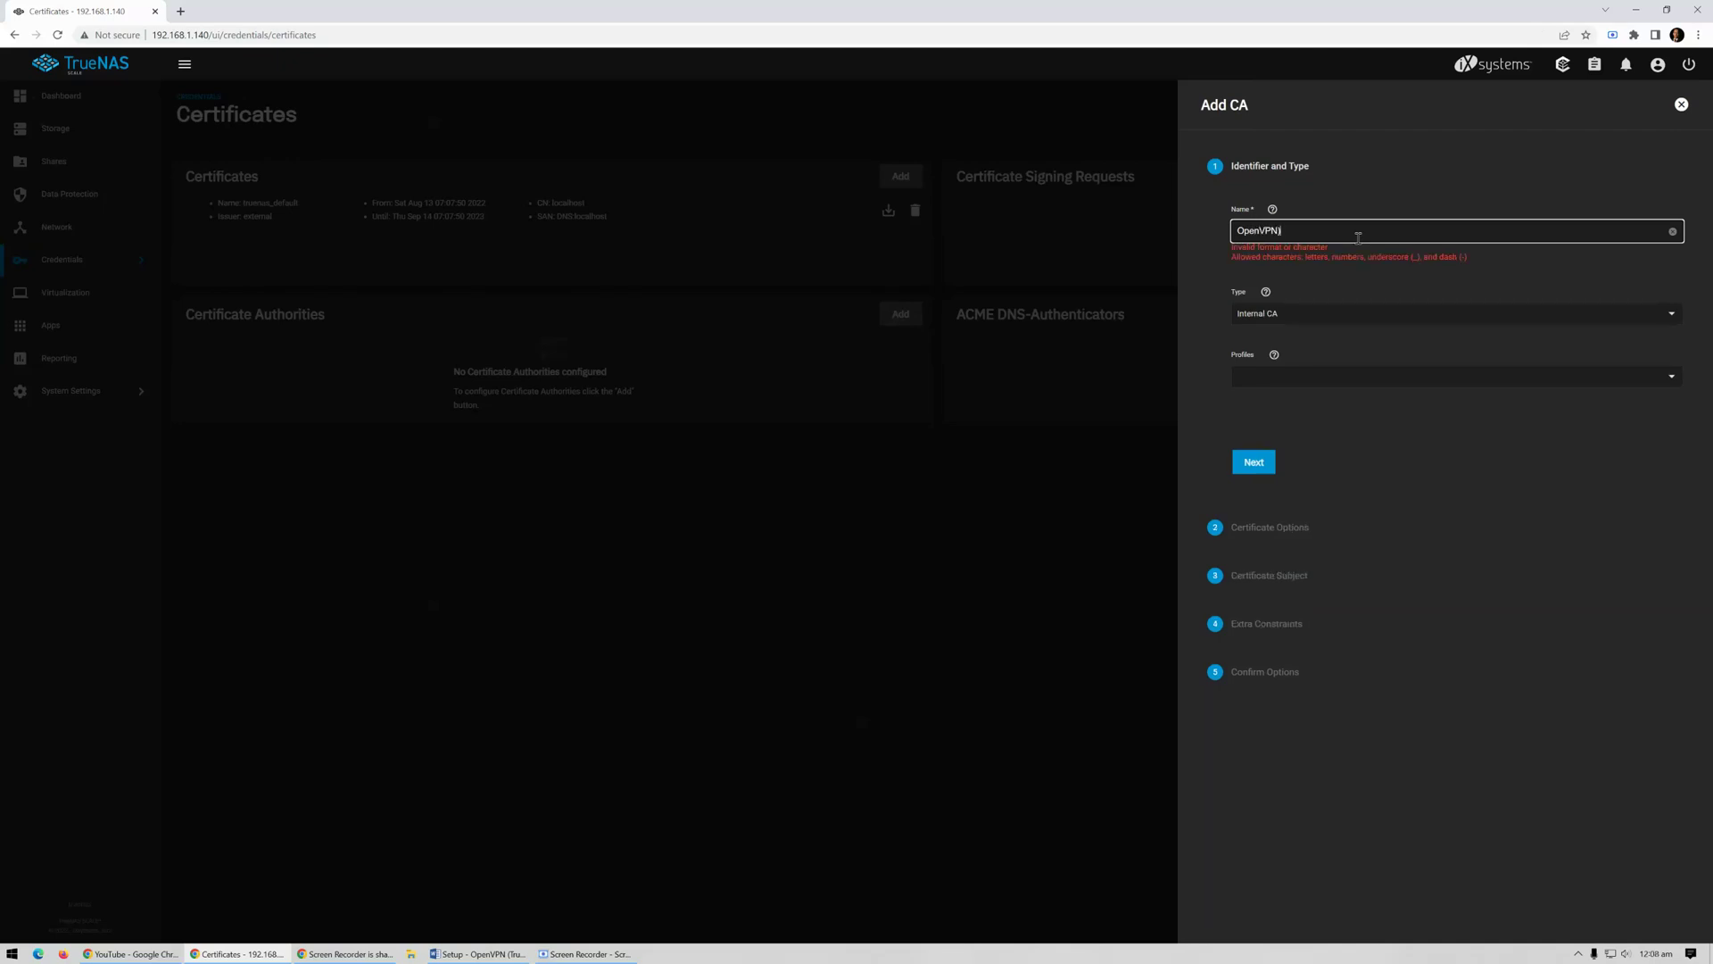
{"action": "type", "text": "_ROO"}
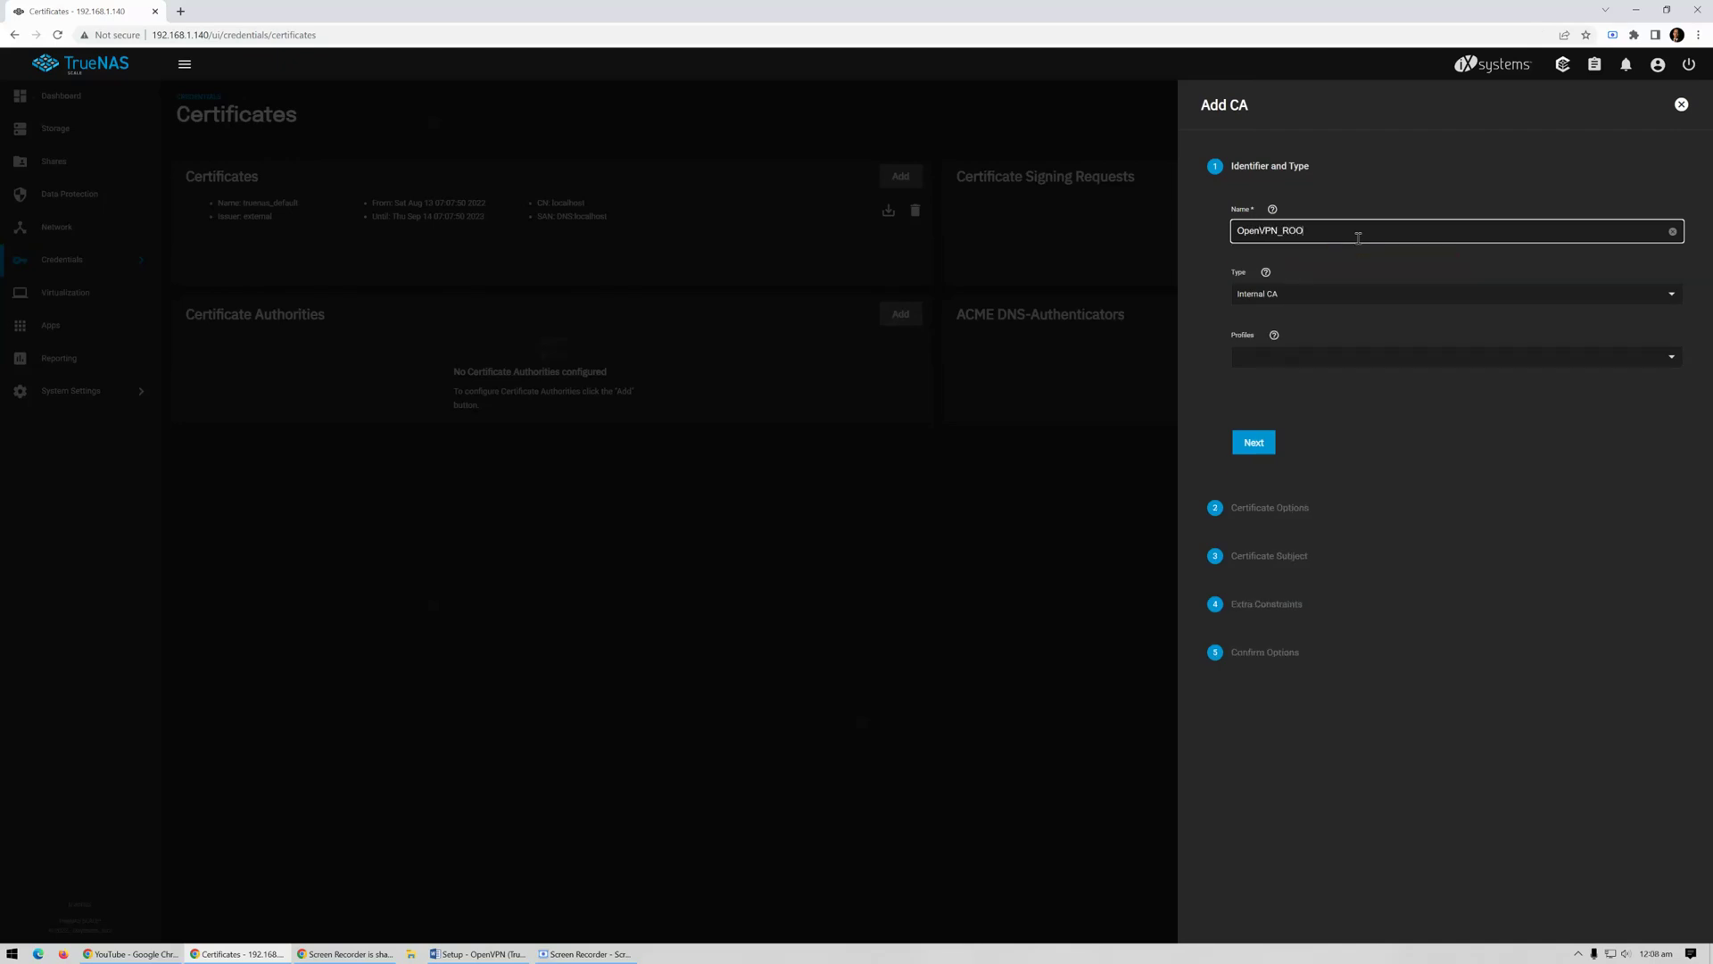
{"action": "type", "text": "T_CA"}
{"action": "key", "text": "Tab"}
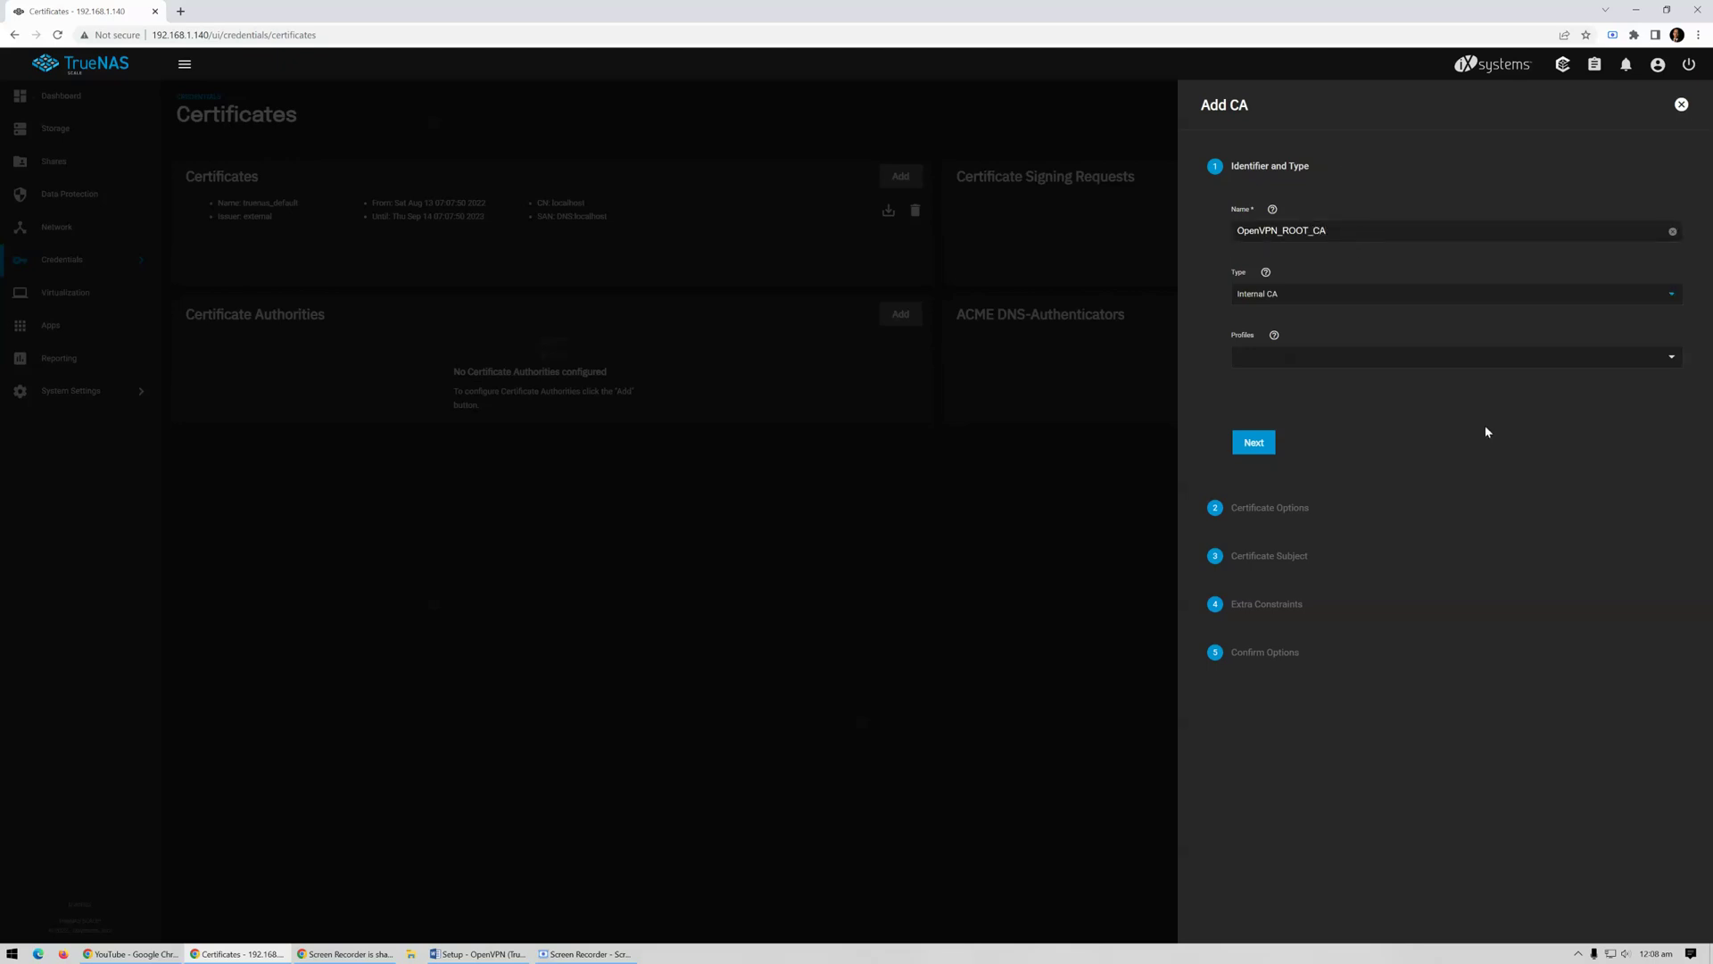
{"action": "left_click", "coordinate": [1613, 362]}
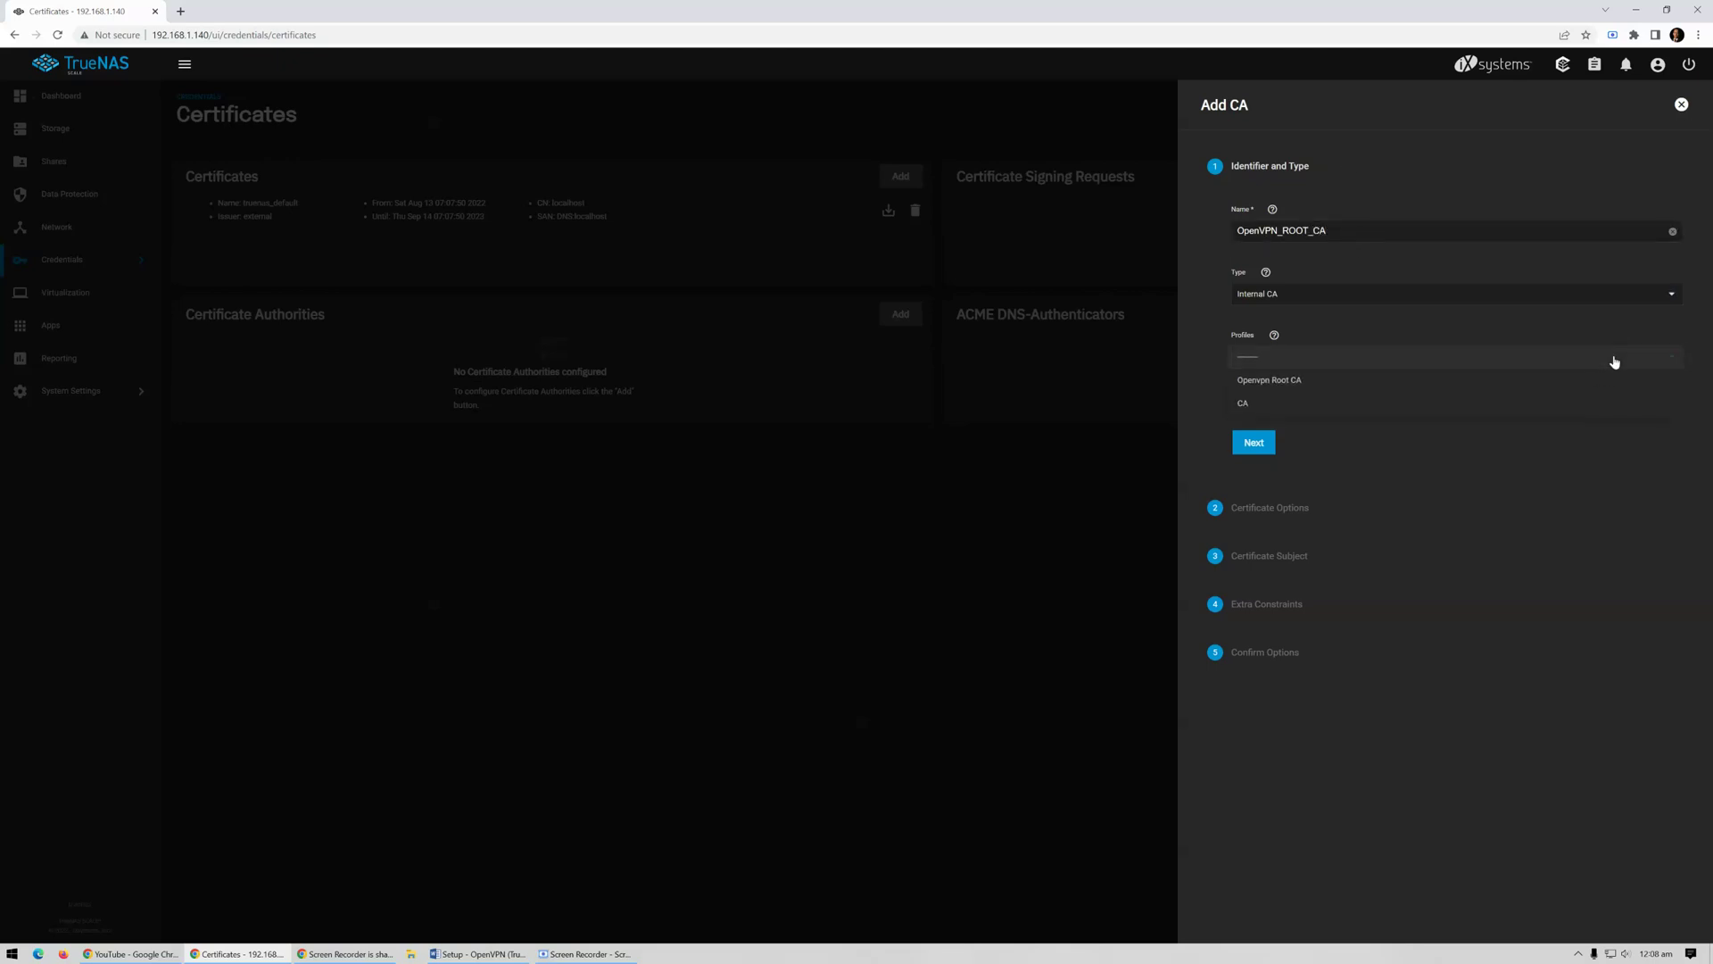
{"action": "left_click", "coordinate": [1551, 385]}
{"action": "left_click", "coordinate": [1252, 444]}
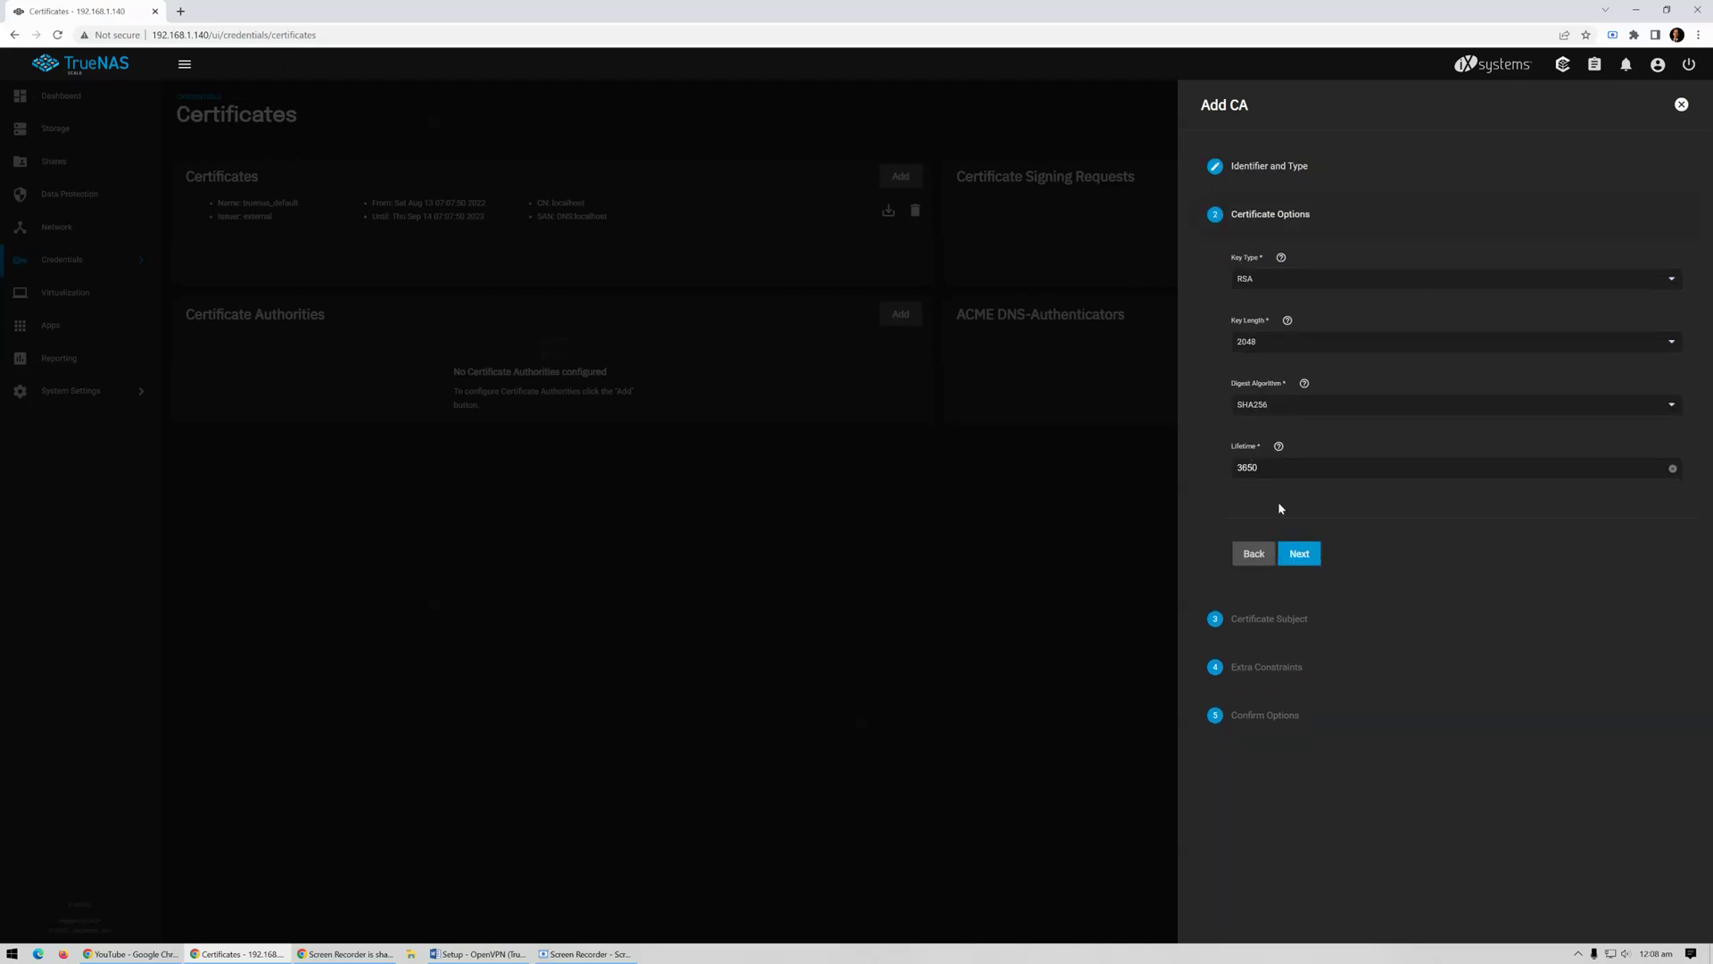
Accept the key options and set the CA subject's country Hong Kong, state and locality HK, and organisation
{"action": "left_click", "coordinate": [1301, 555]}
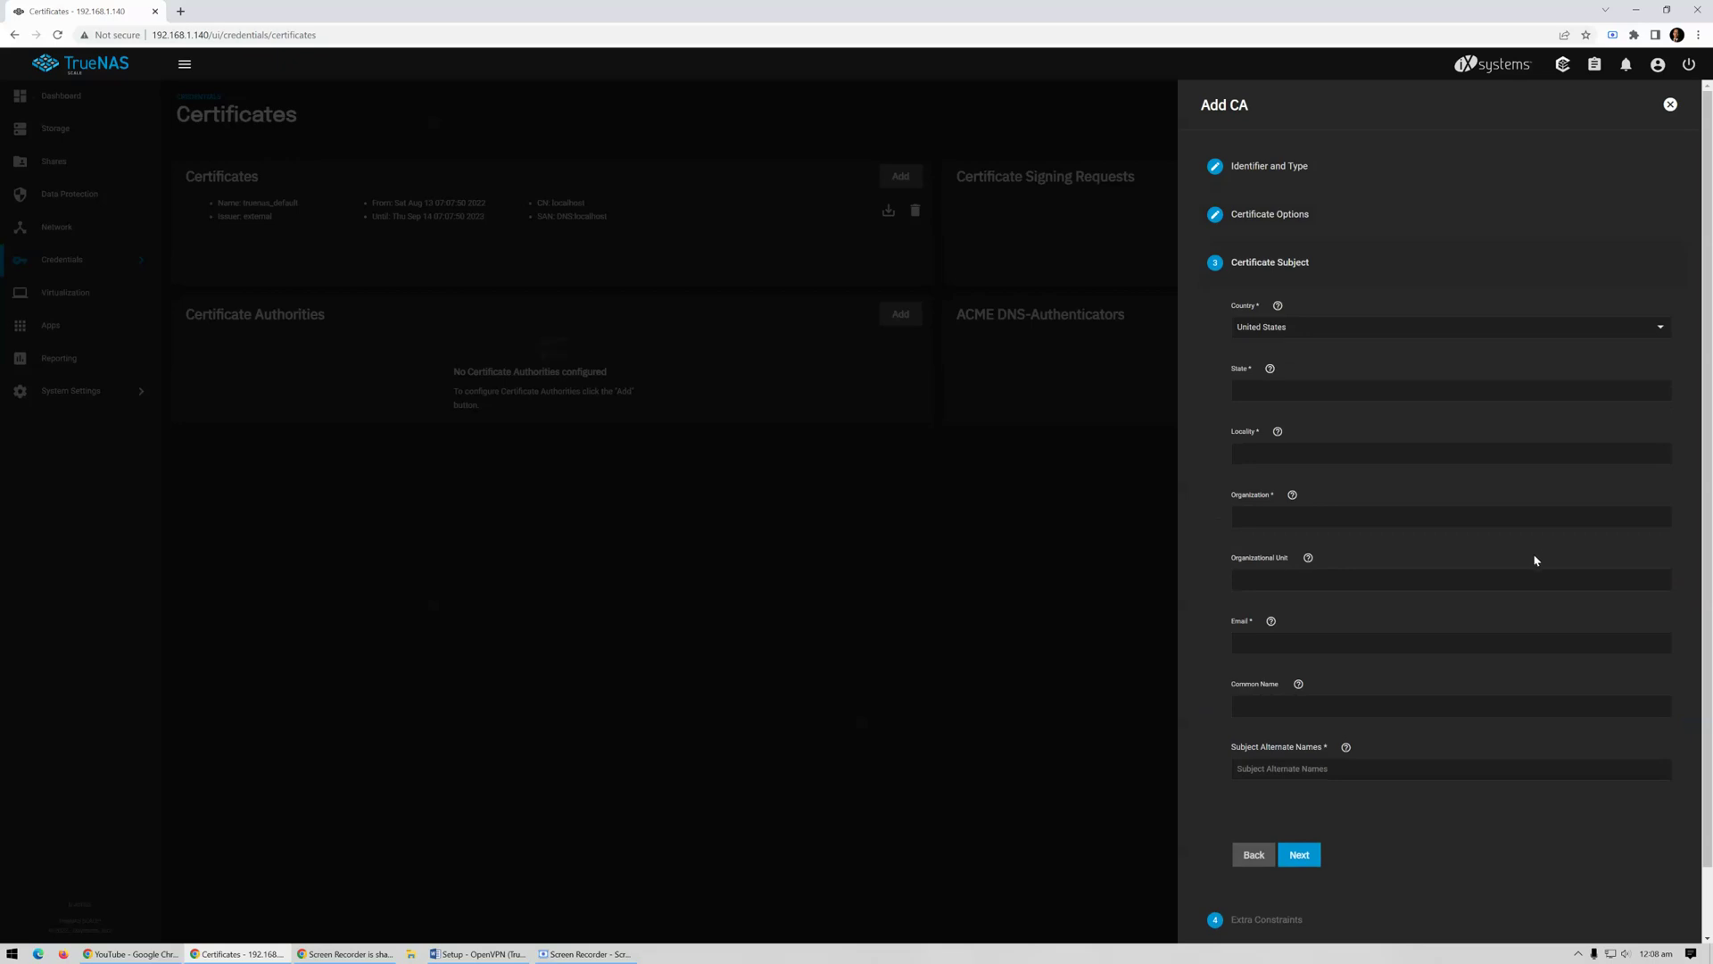
{"action": "left_click", "coordinate": [1662, 332]}
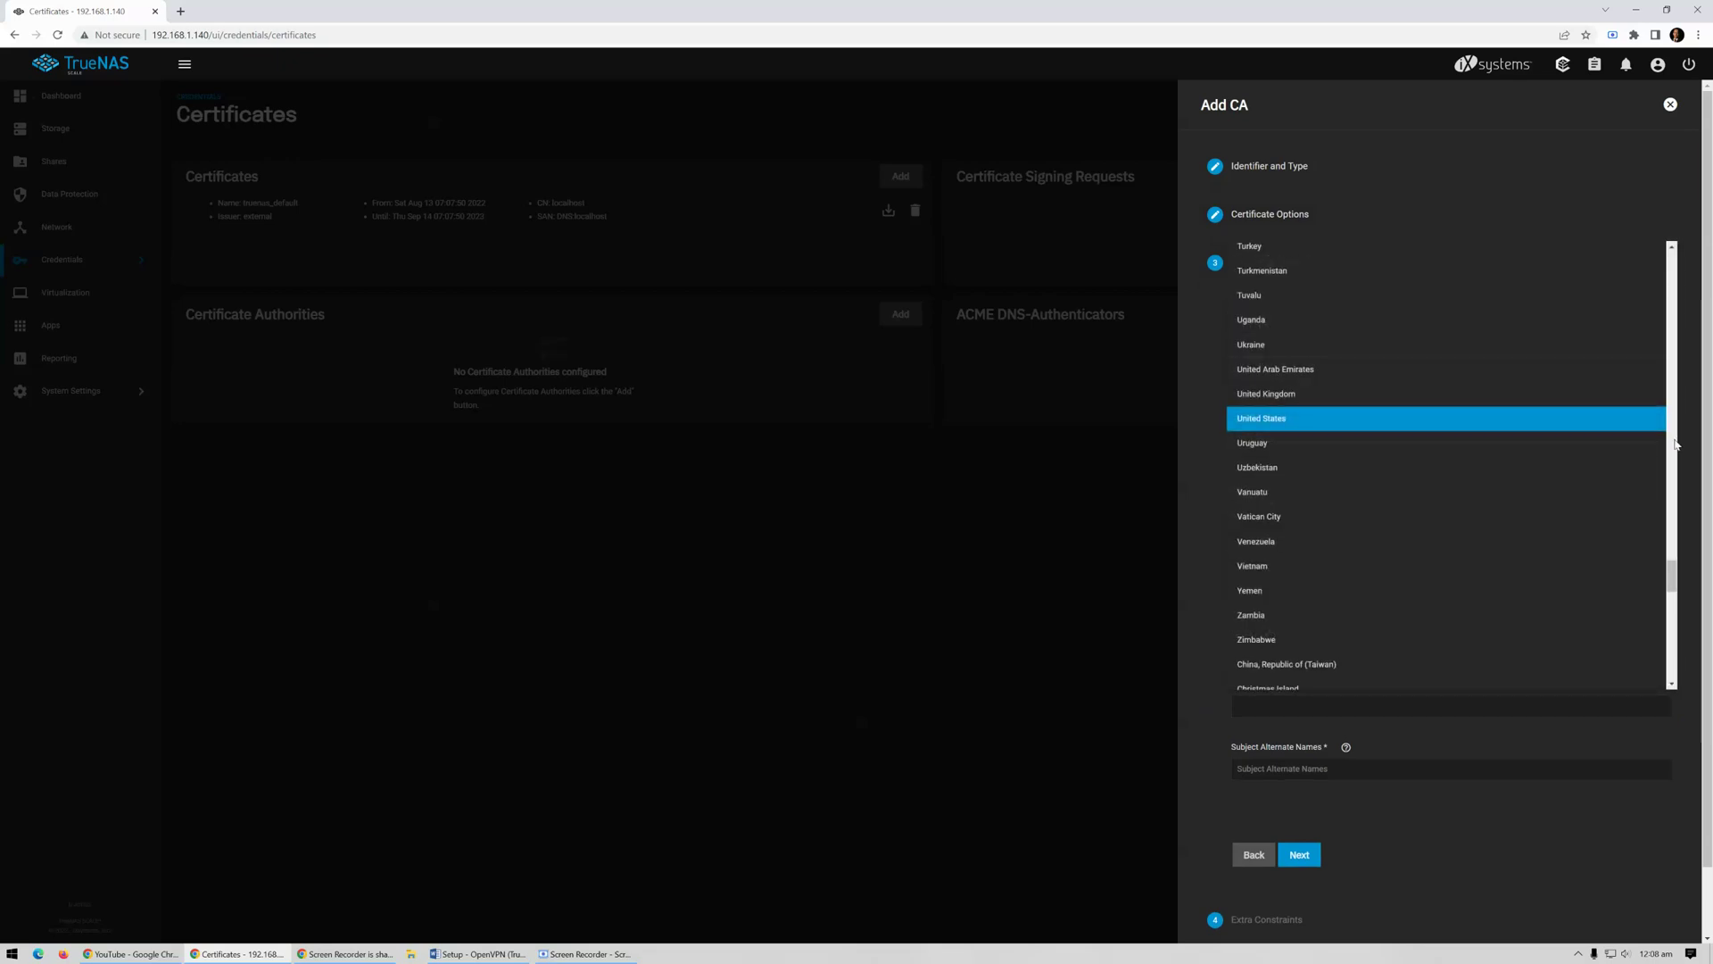
{"action": "scroll", "coordinate": [1669, 609], "scroll_direction": "down", "scroll_amount": 5}
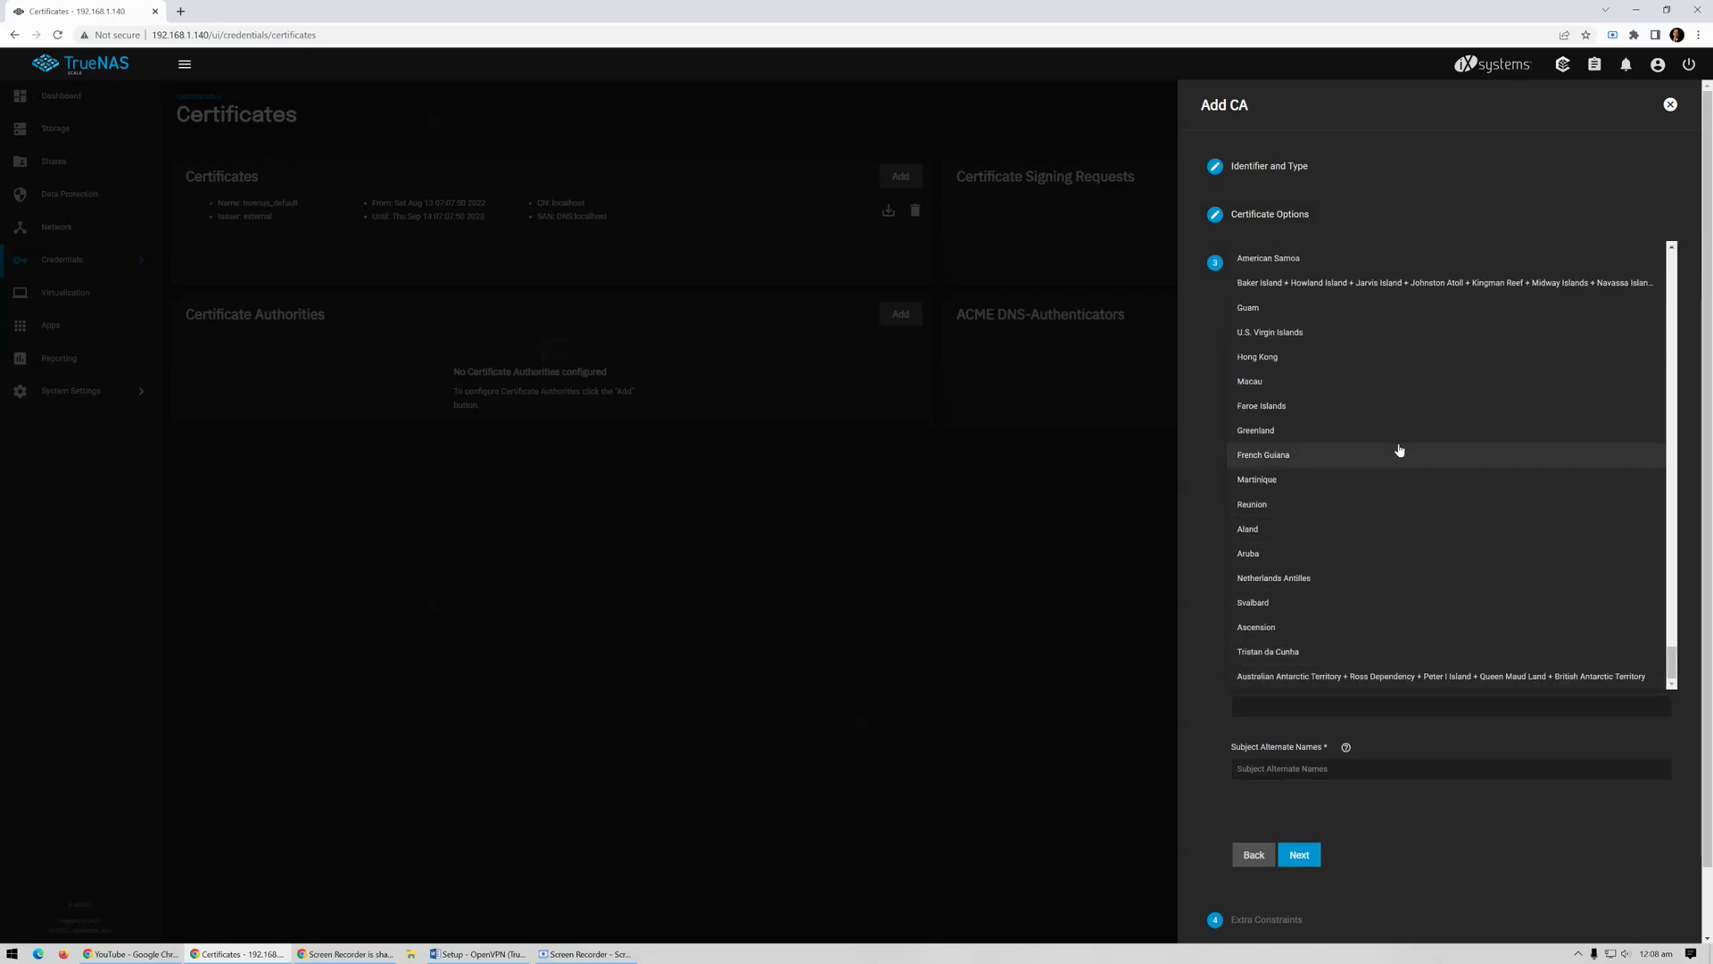
{"action": "left_click", "coordinate": [1382, 368]}
{"action": "left_click", "coordinate": [1270, 399]}
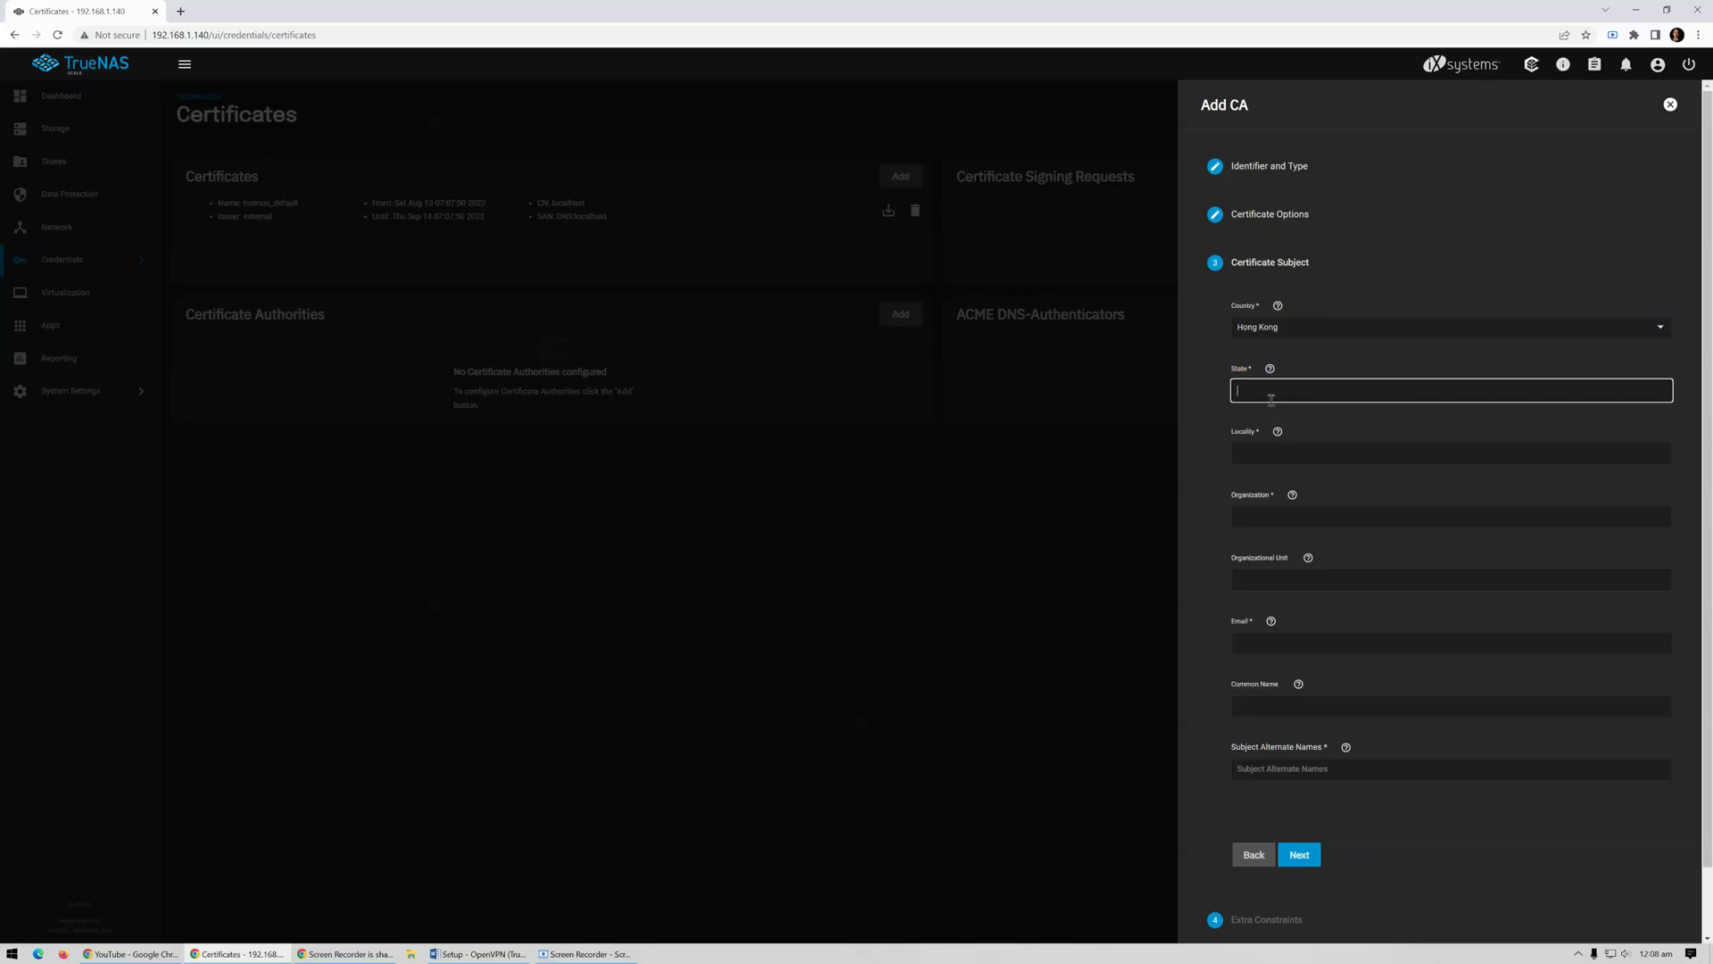
{"action": "key", "text": "Tab"}
{"action": "type", "text": "H"}
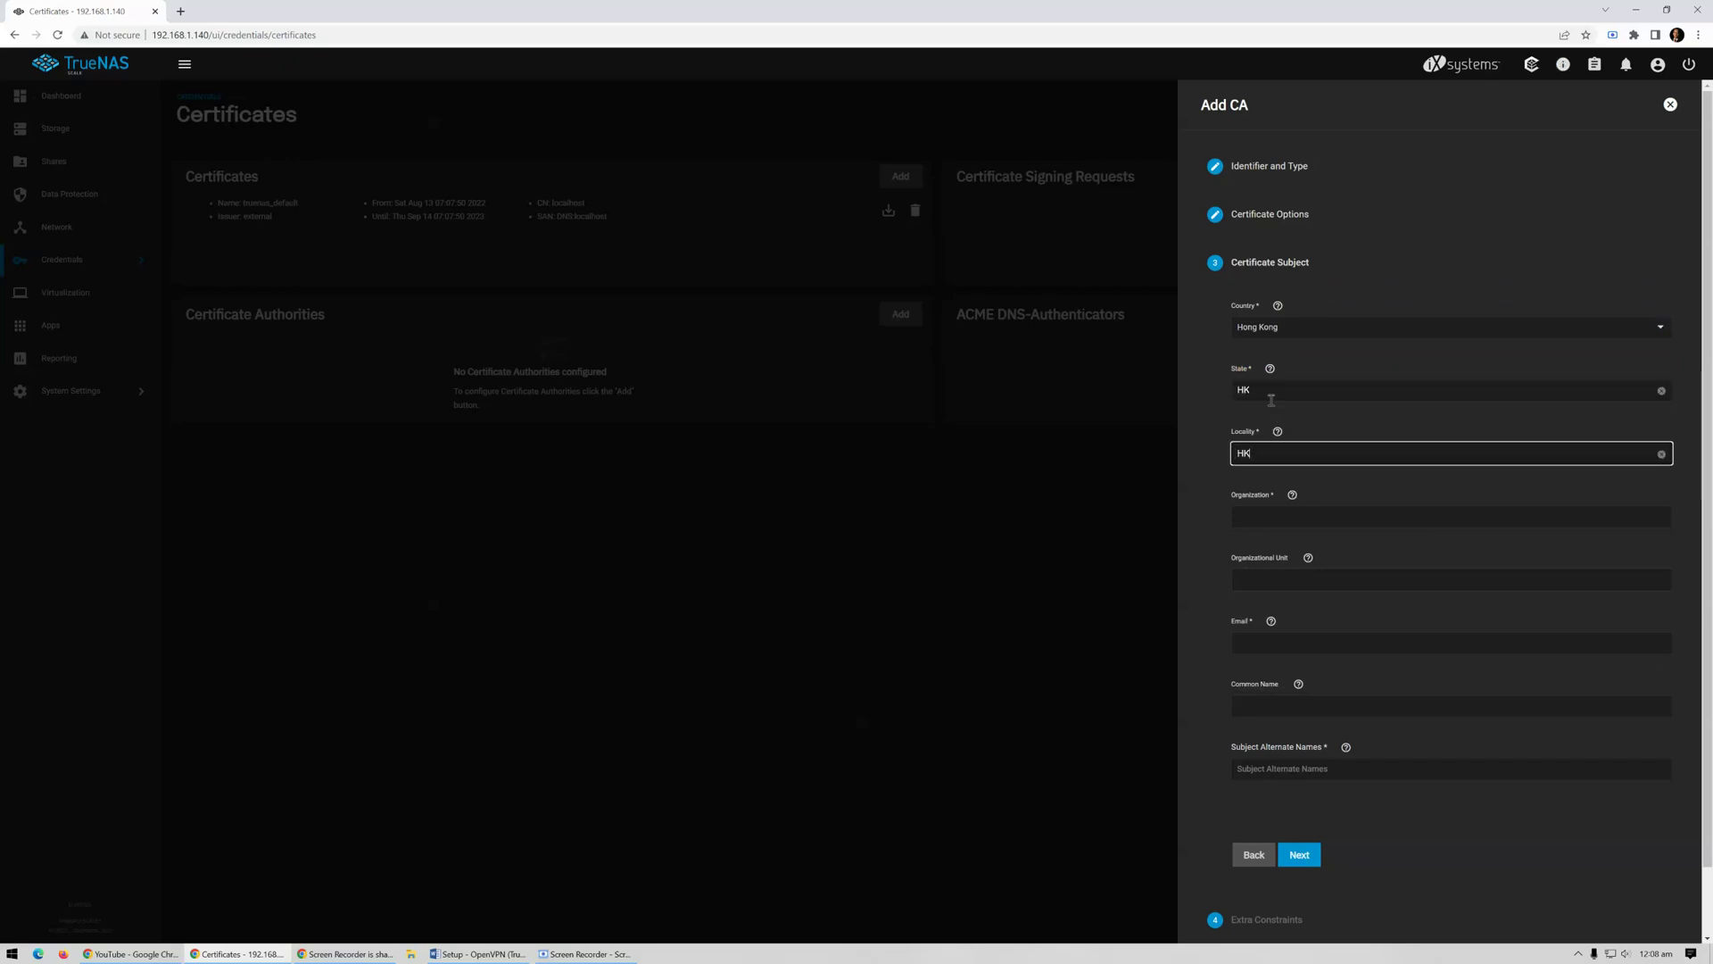
{"action": "key", "text": "Tab"}
{"action": "type", "text": "Aaro"}
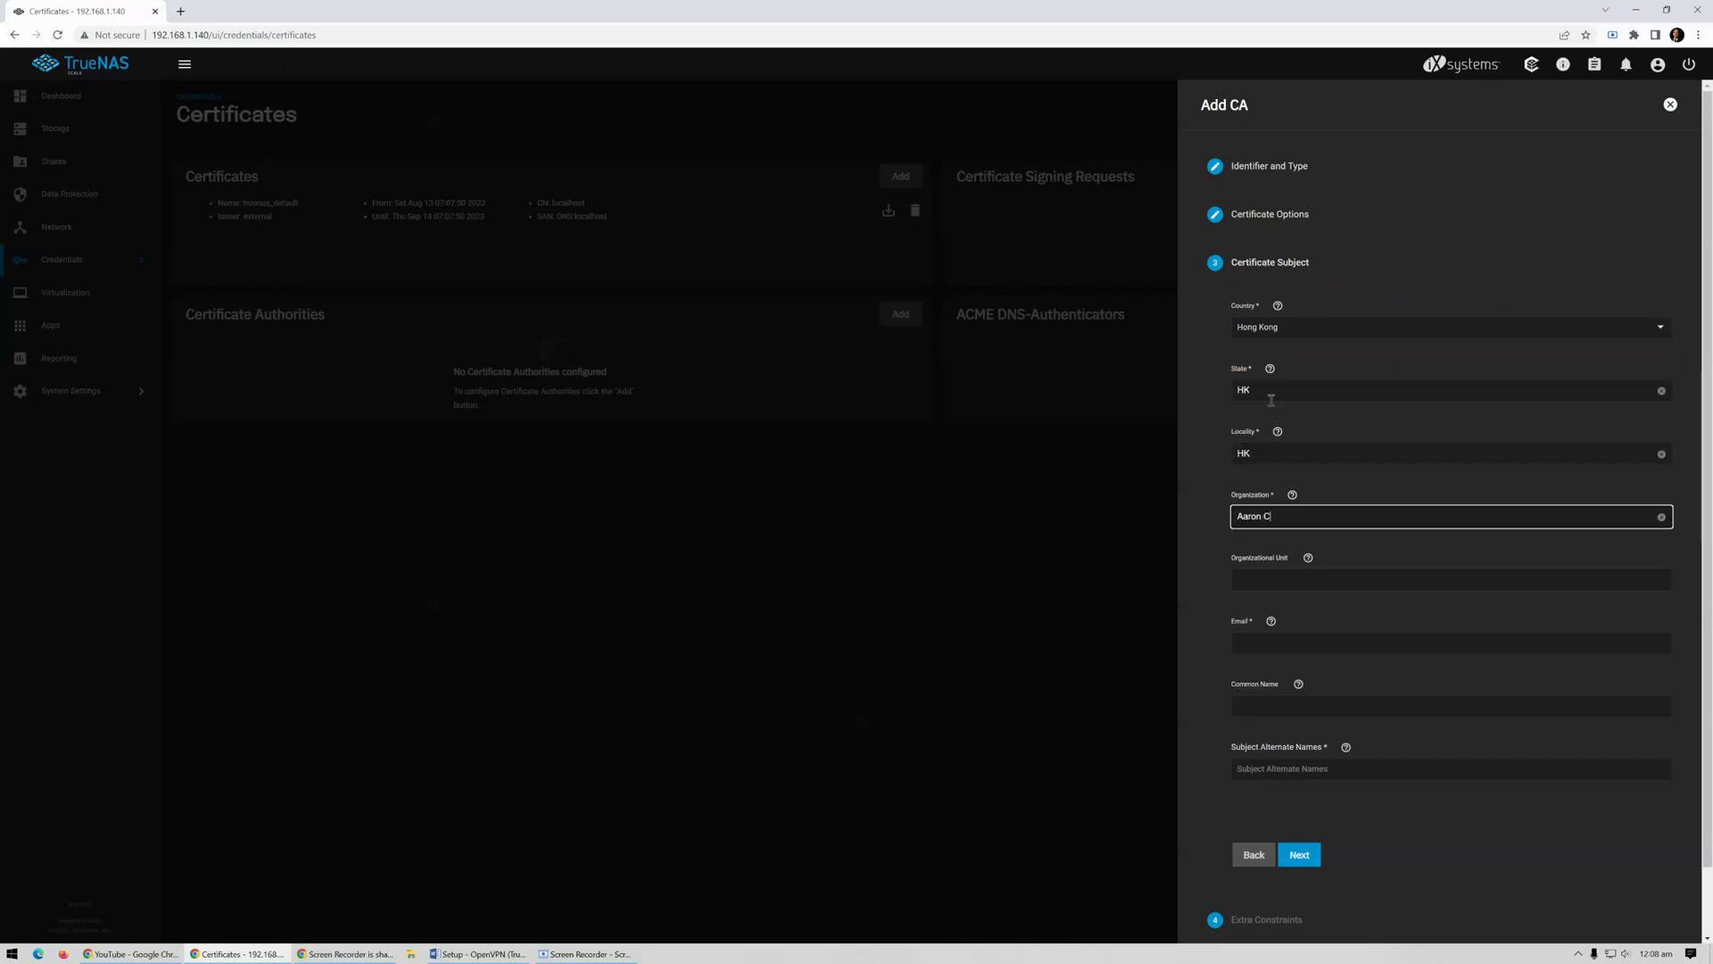
Enter the contact e-mail and use the DDNS hostname as both common name and subject alternate name
{"action": "left_click", "coordinate": [1291, 652]}
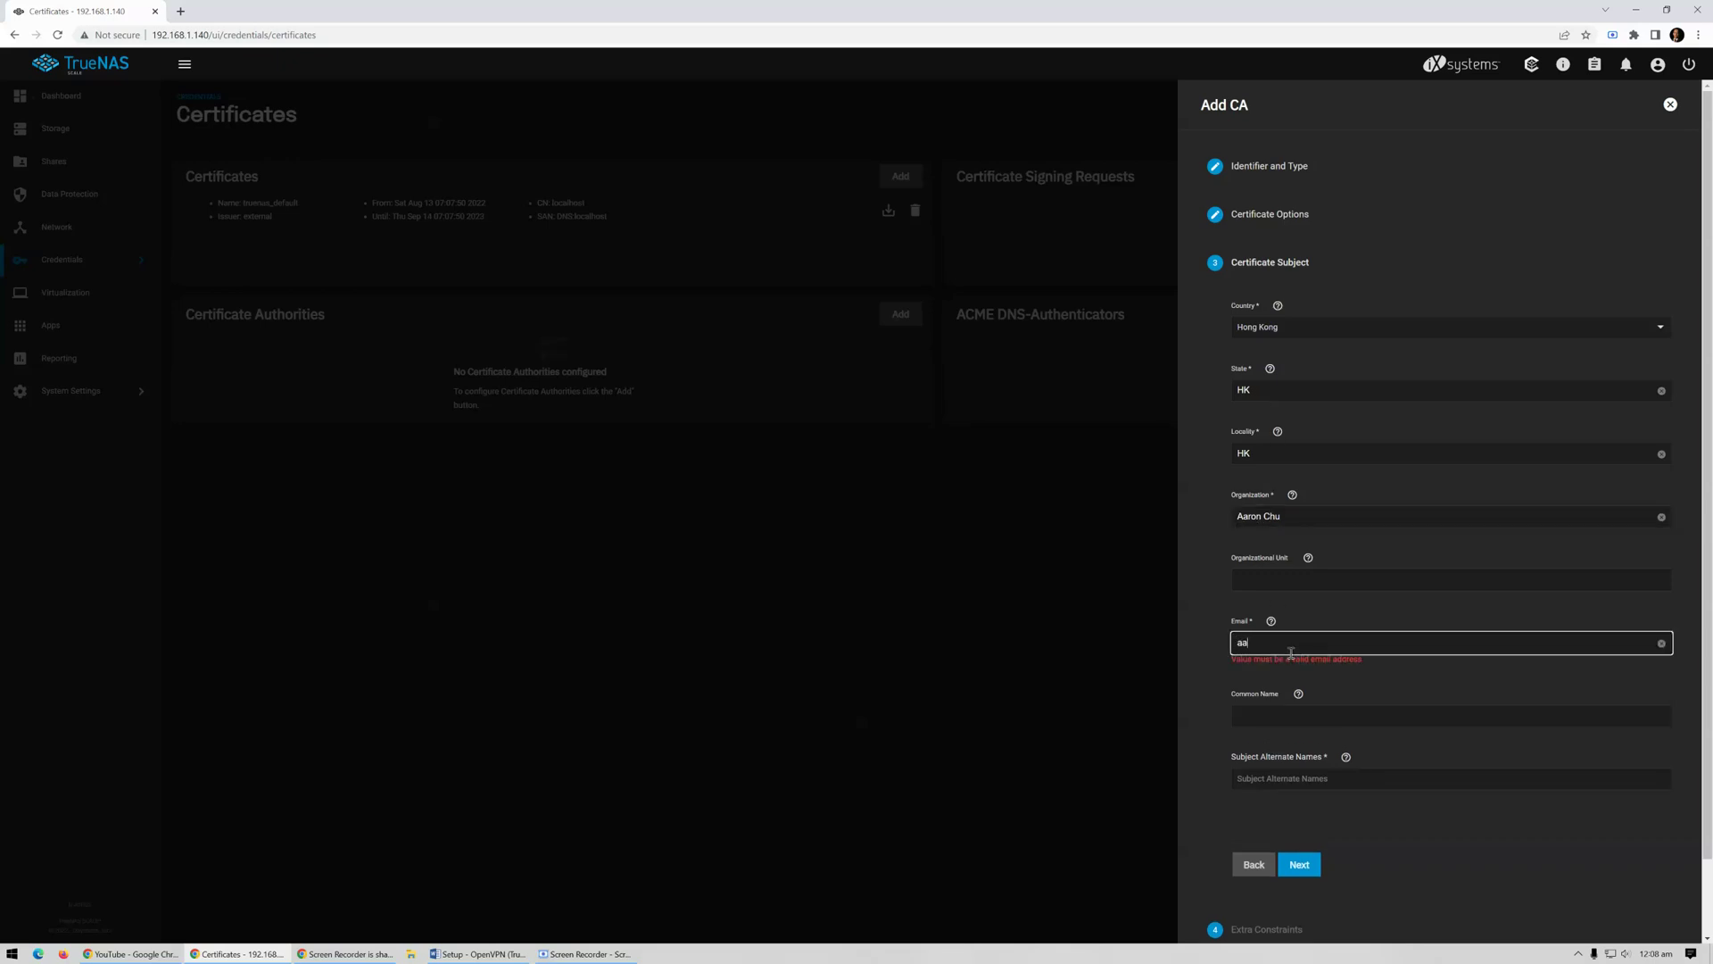
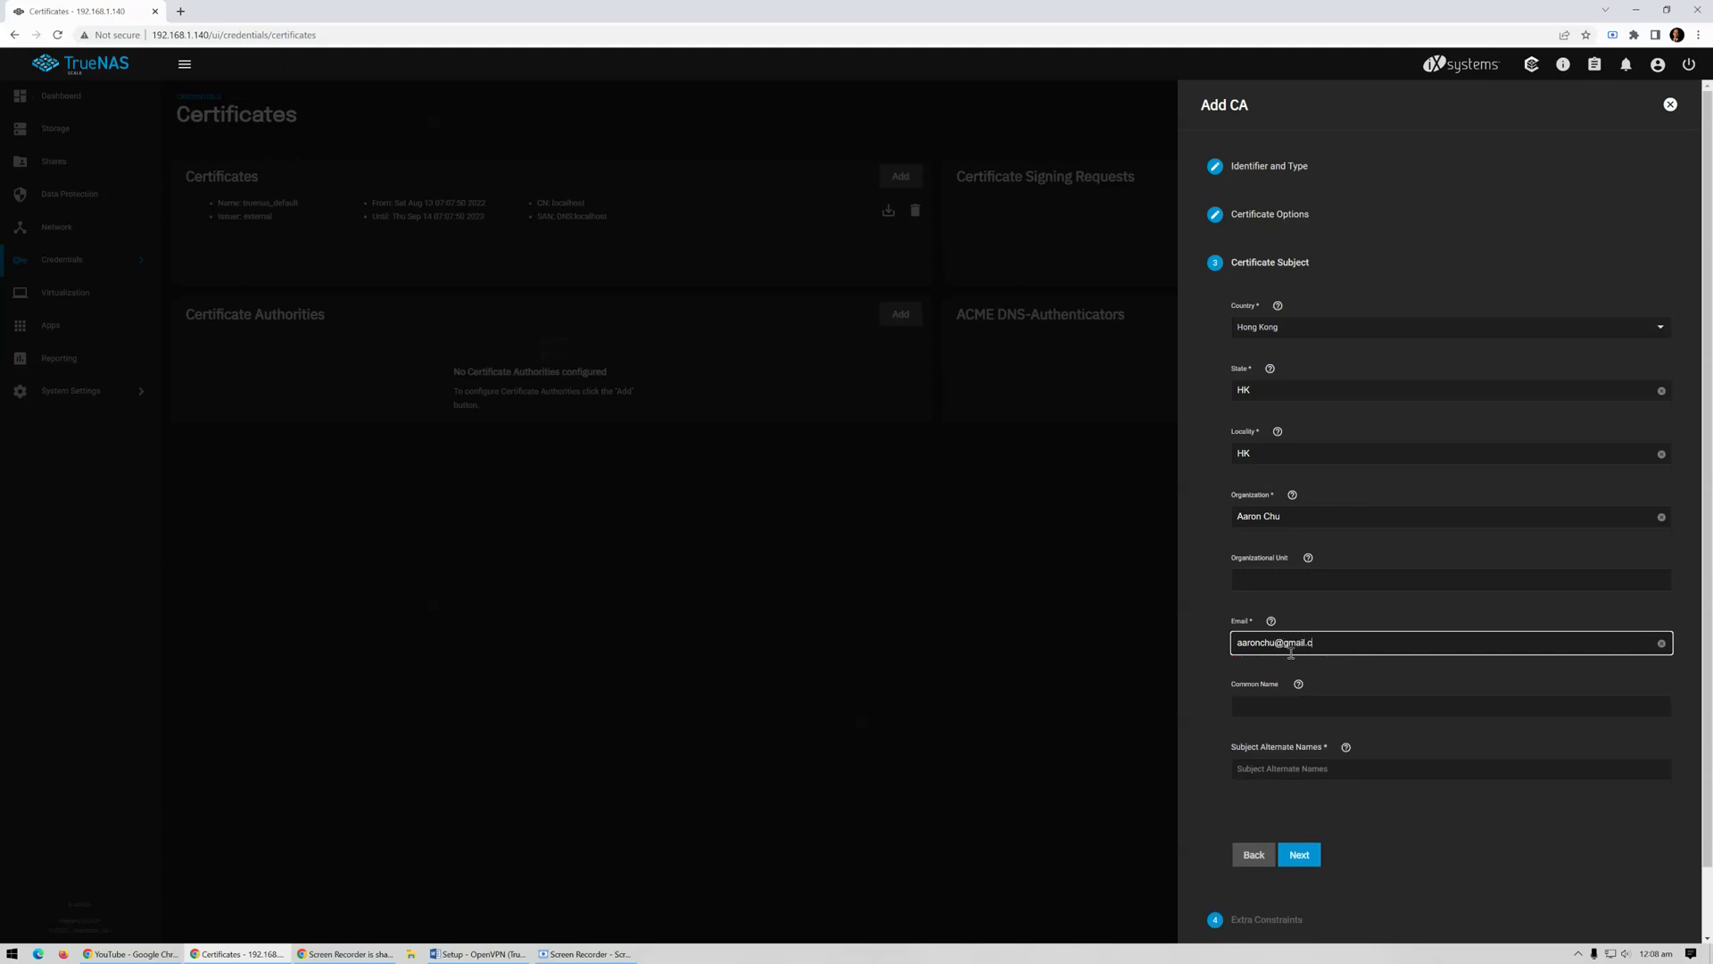
{"action": "left_click", "coordinate": [1285, 698]}
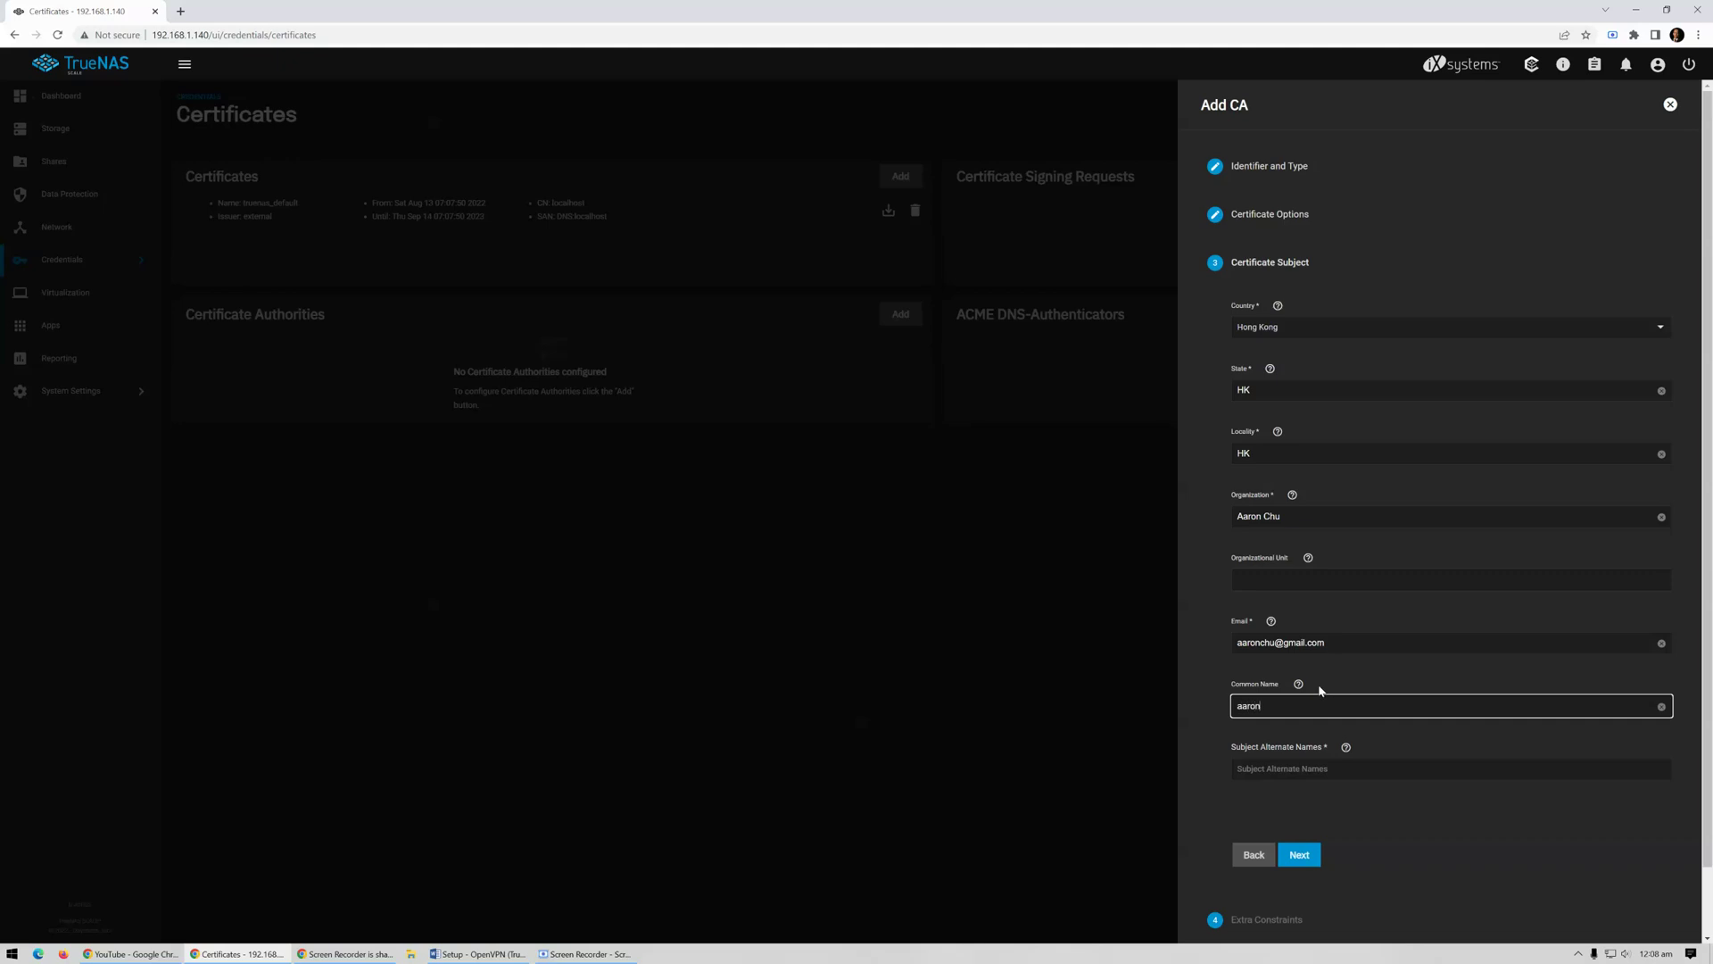
{"action": "type", "text": "aaronchu.ddns.com"}
{"action": "key", "text": "ctrl+a"}
{"action": "key", "text": "ctrl+c"}
{"action": "left_click", "coordinate": [1273, 769]}
{"action": "key", "text": "ctrl+v"}
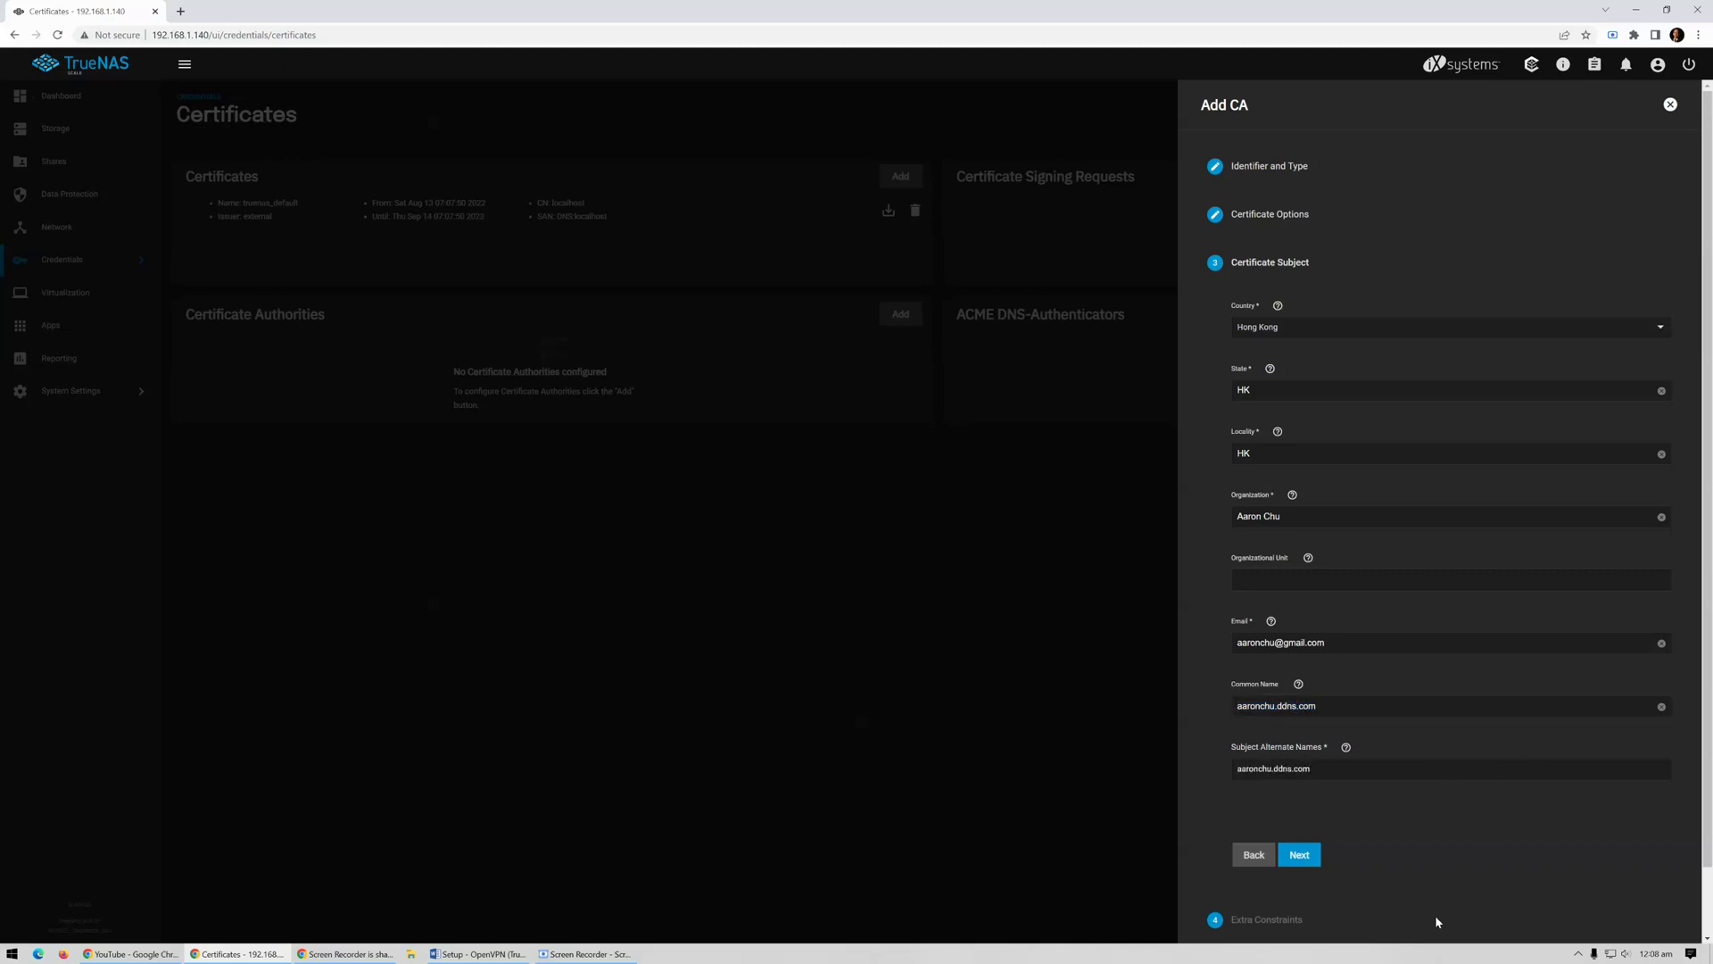
{"action": "left_click", "coordinate": [1300, 854]}
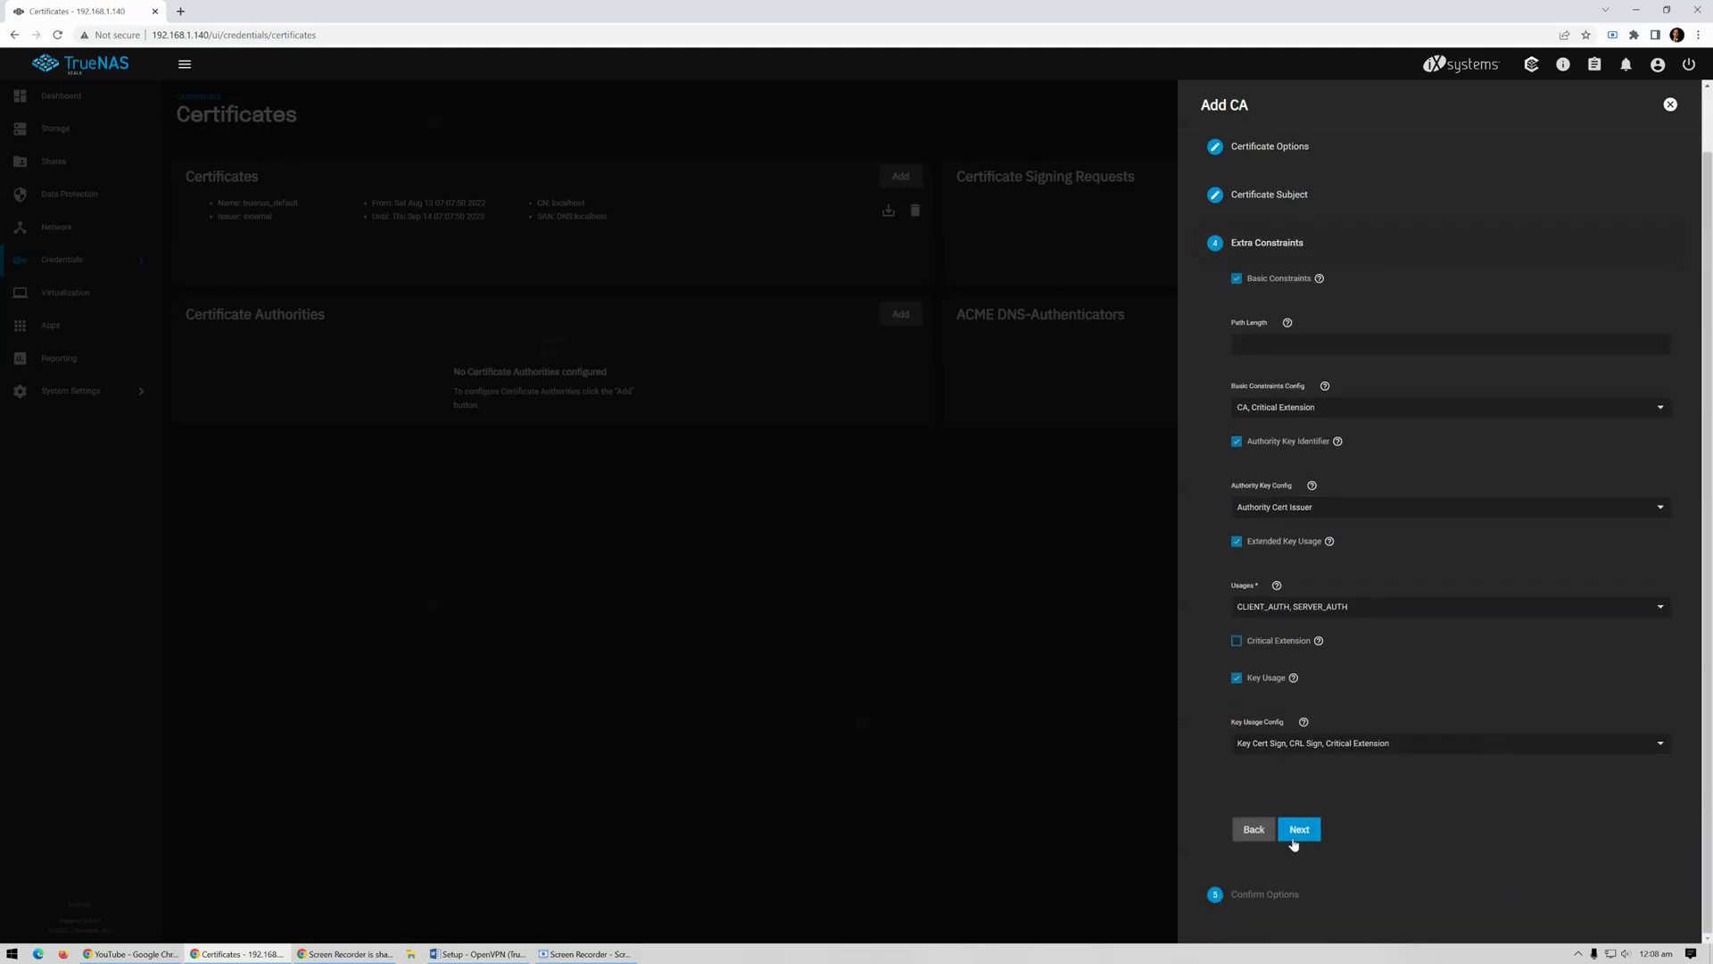
Confirm and save the OpenVPN_ROOT_CA authority, then start a new certificate
{"action": "left_click", "coordinate": [1299, 826]}
{"action": "left_click", "coordinate": [1307, 687]}
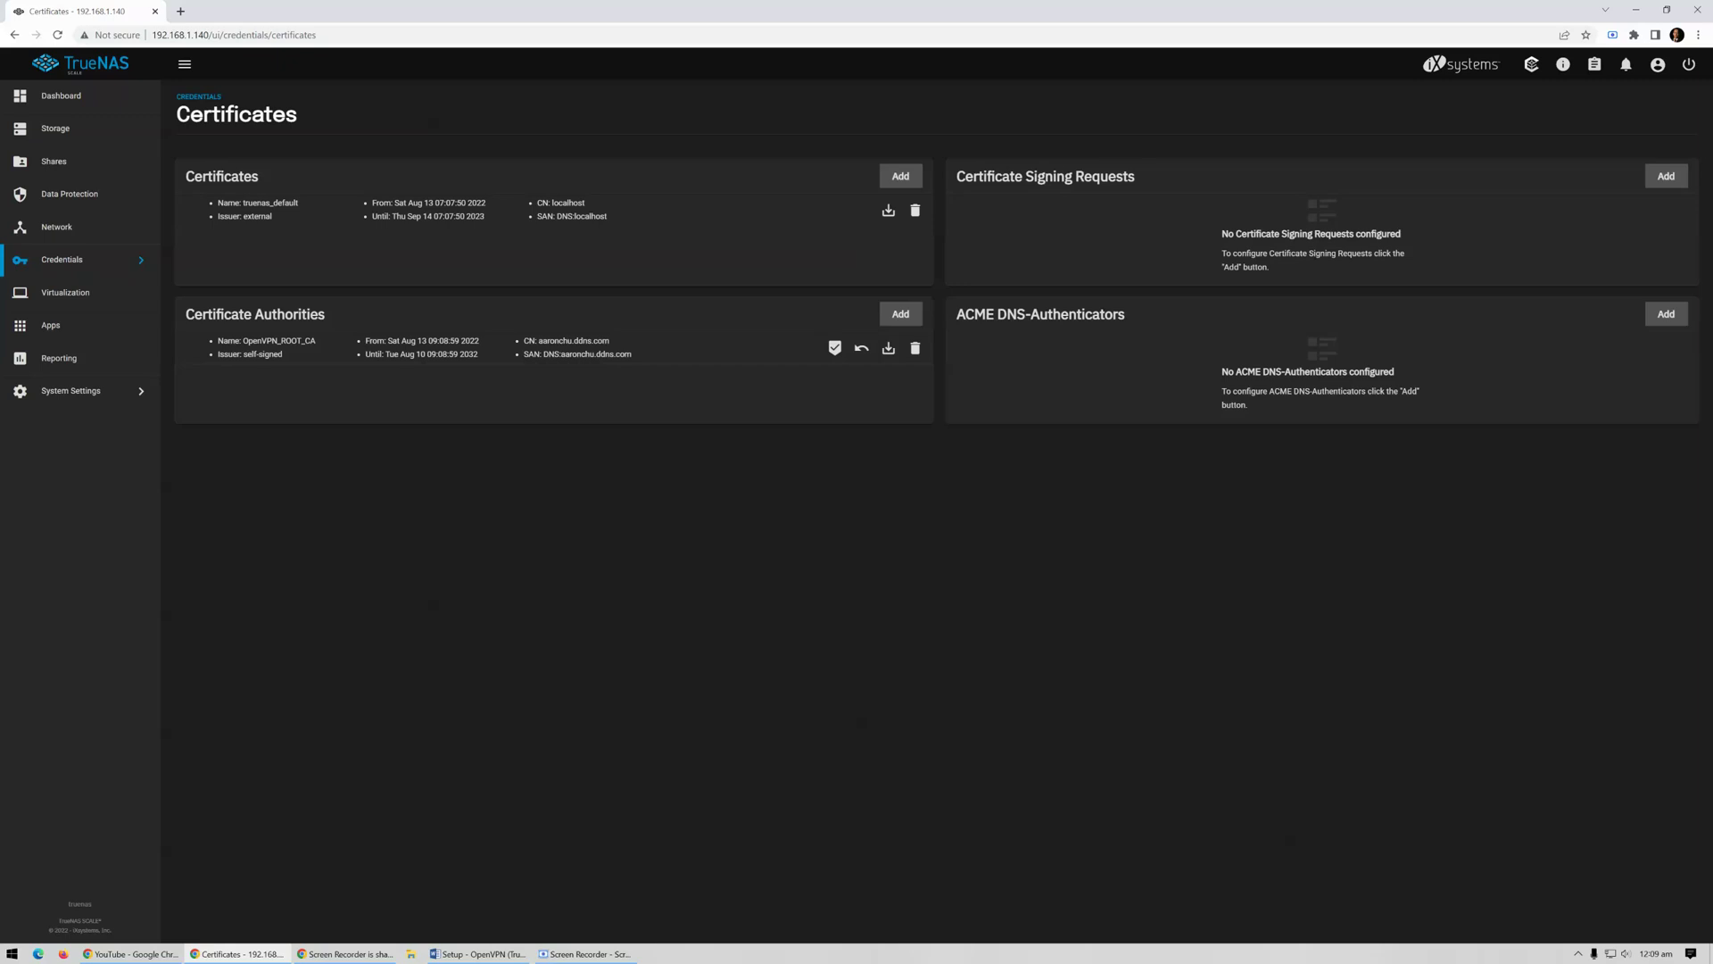
{"action": "left_click", "coordinate": [900, 177]}
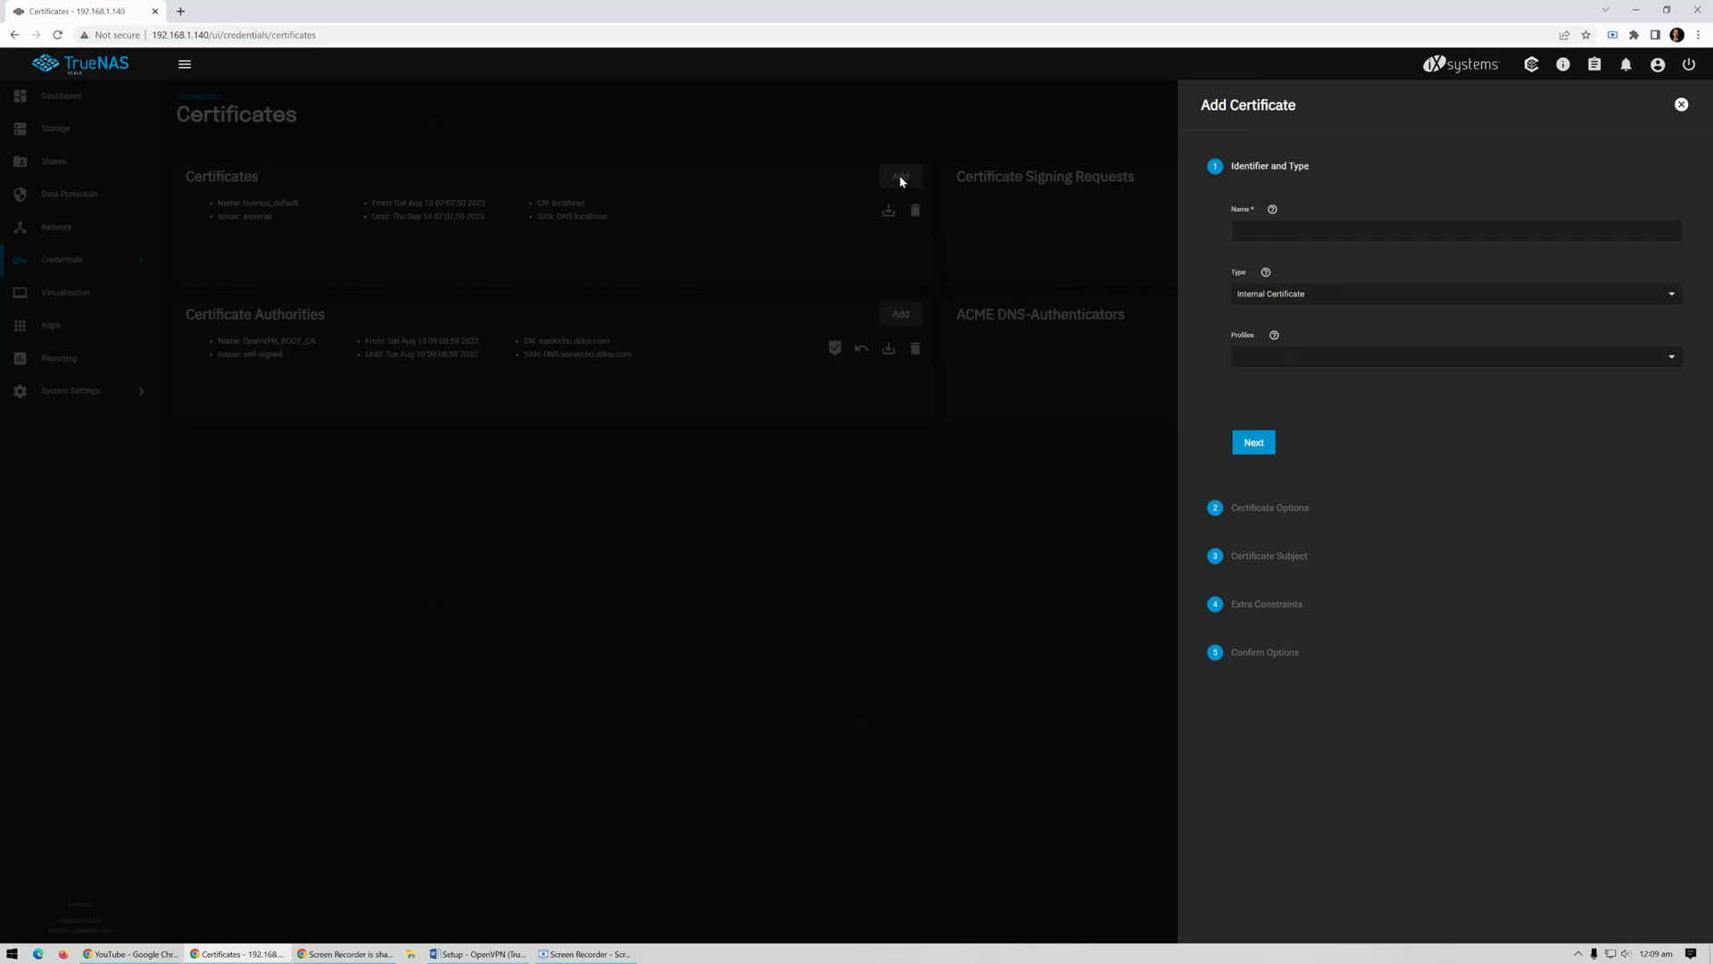
Name the certificate OpenVPN_Server with the Openvpn Server Certificate profile, signed by OpenVPN_ROOT_CA
{"action": "left_click", "coordinate": [1514, 224]}
{"action": "type", "text": "OP"}
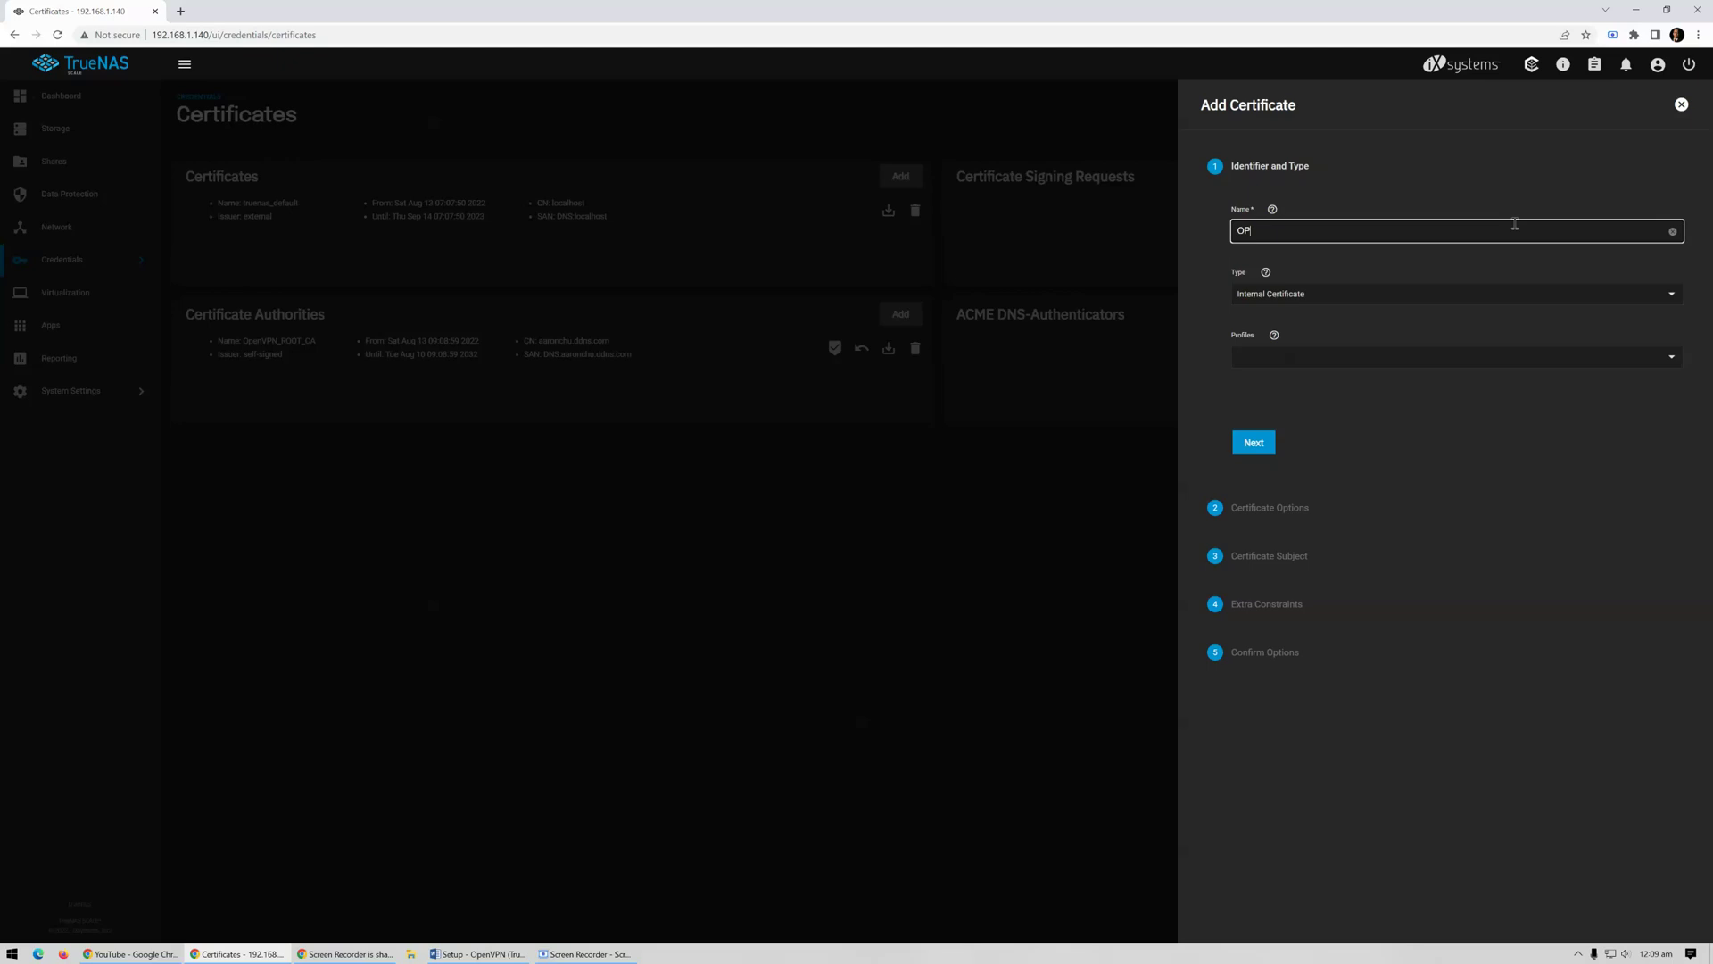
{"action": "type", "text": "penVPN_Server"}
{"action": "left_click", "coordinate": [1611, 362]}
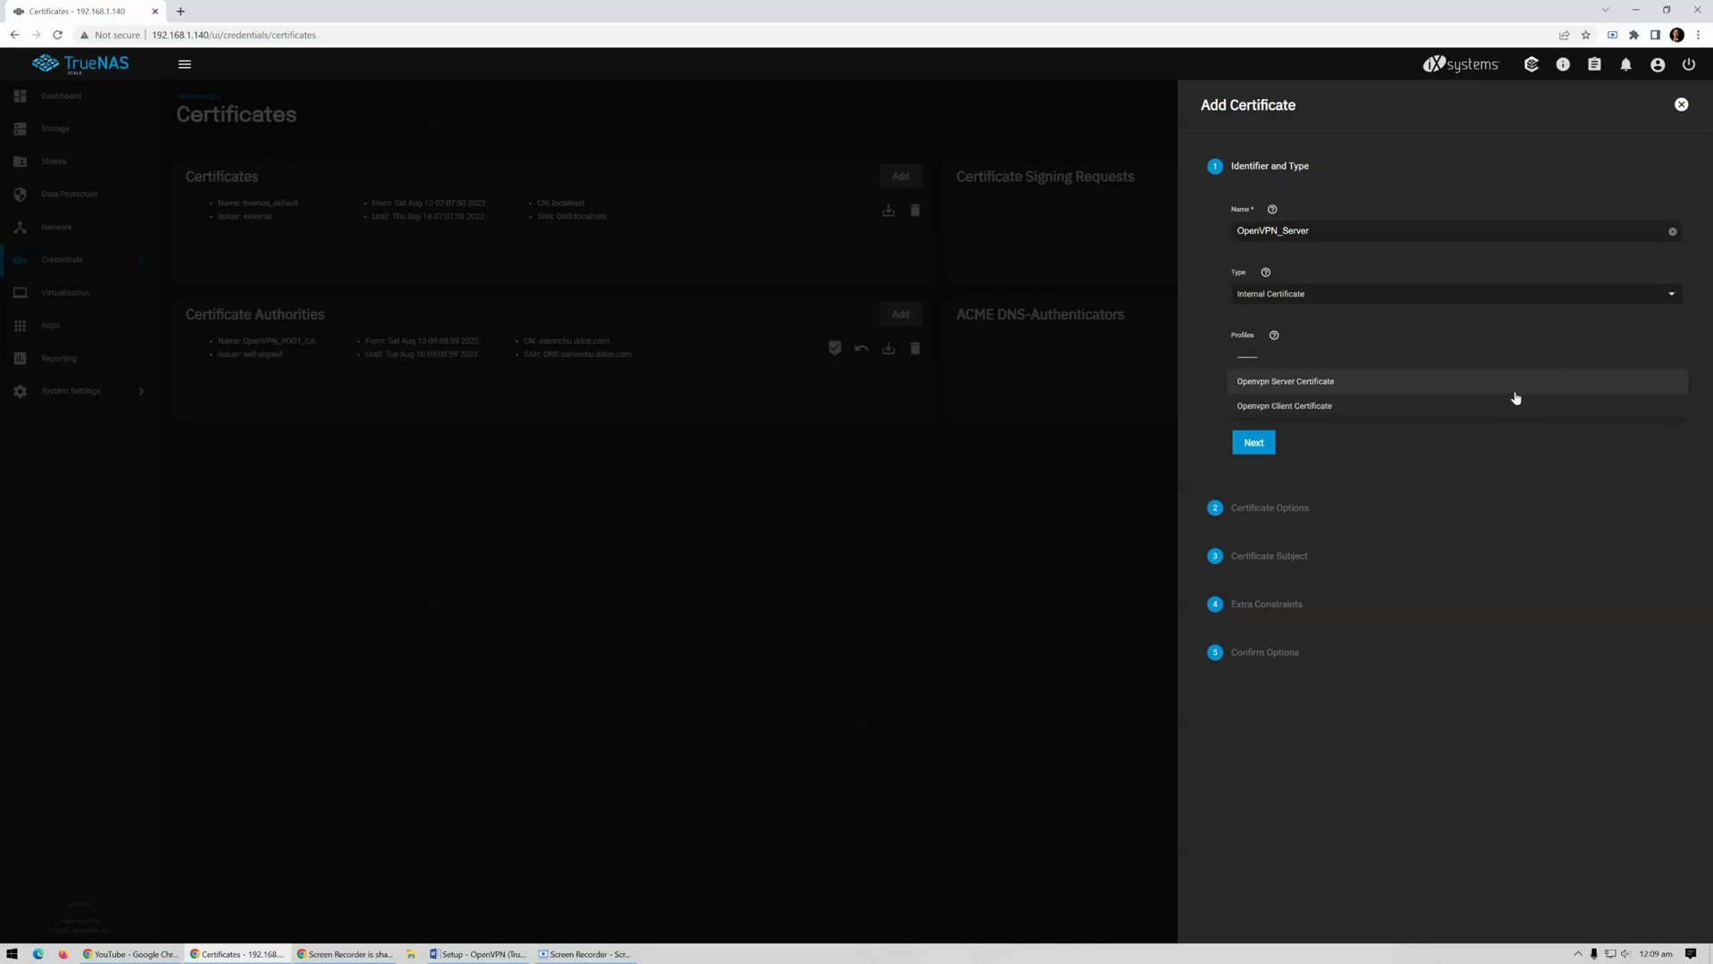
{"action": "left_click", "coordinate": [1516, 392]}
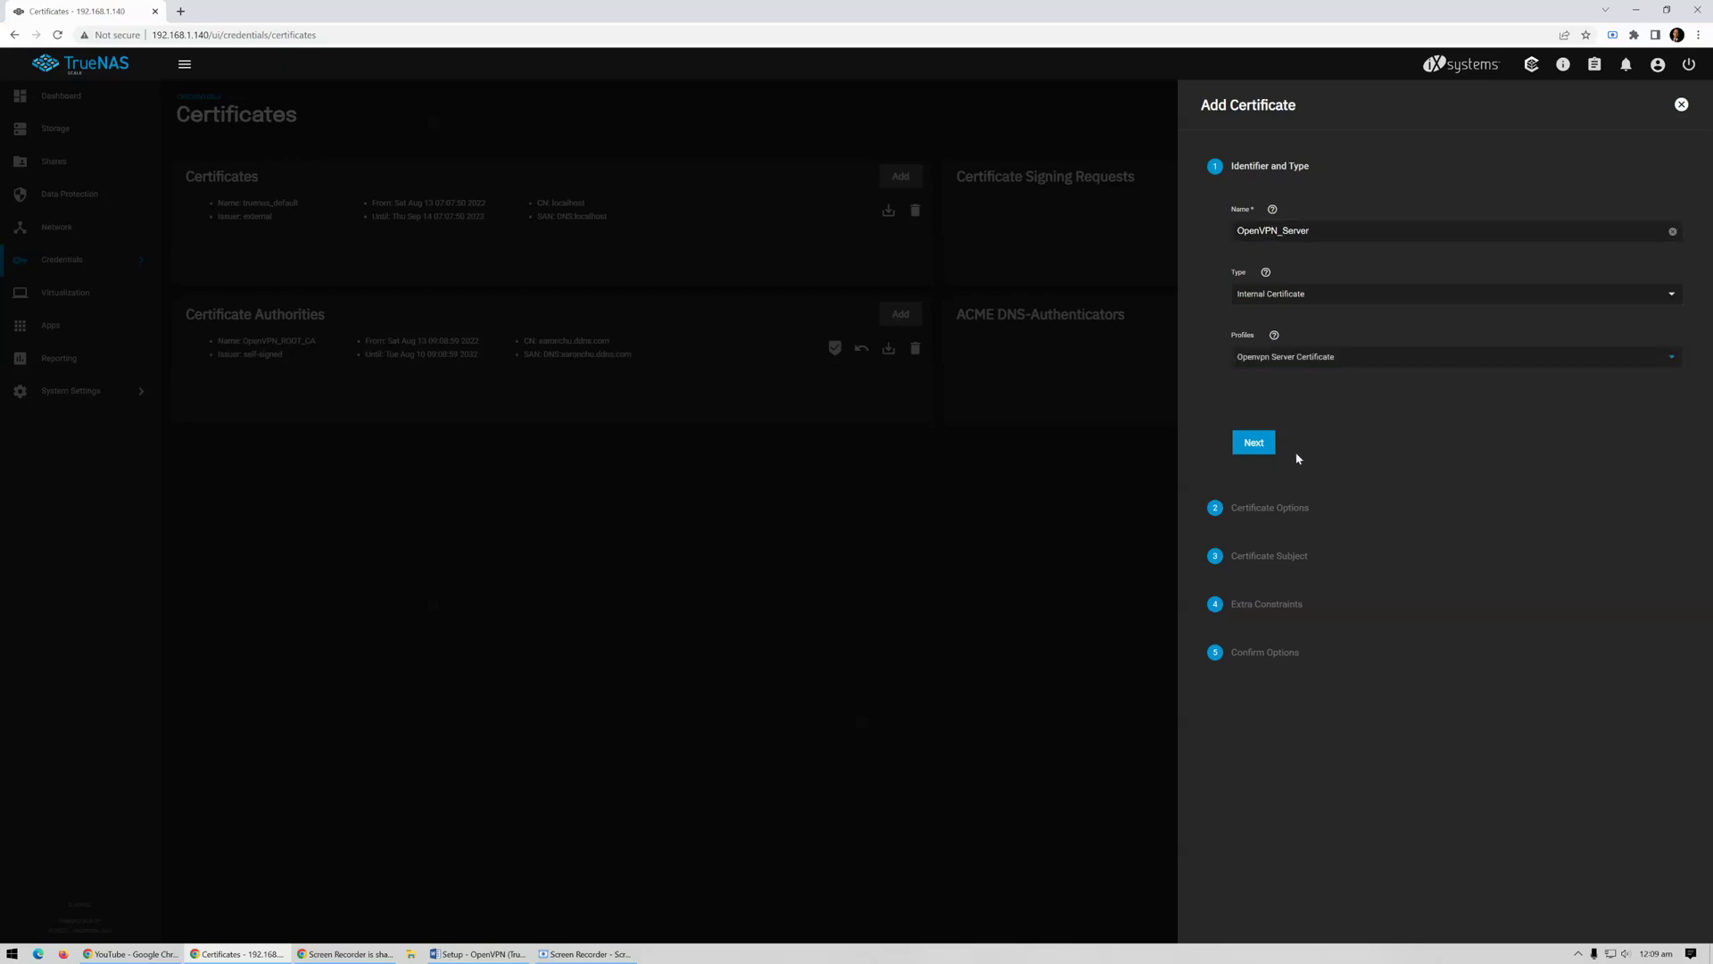
{"action": "left_click", "coordinate": [1269, 448]}
{"action": "left_click", "coordinate": [1269, 448]}
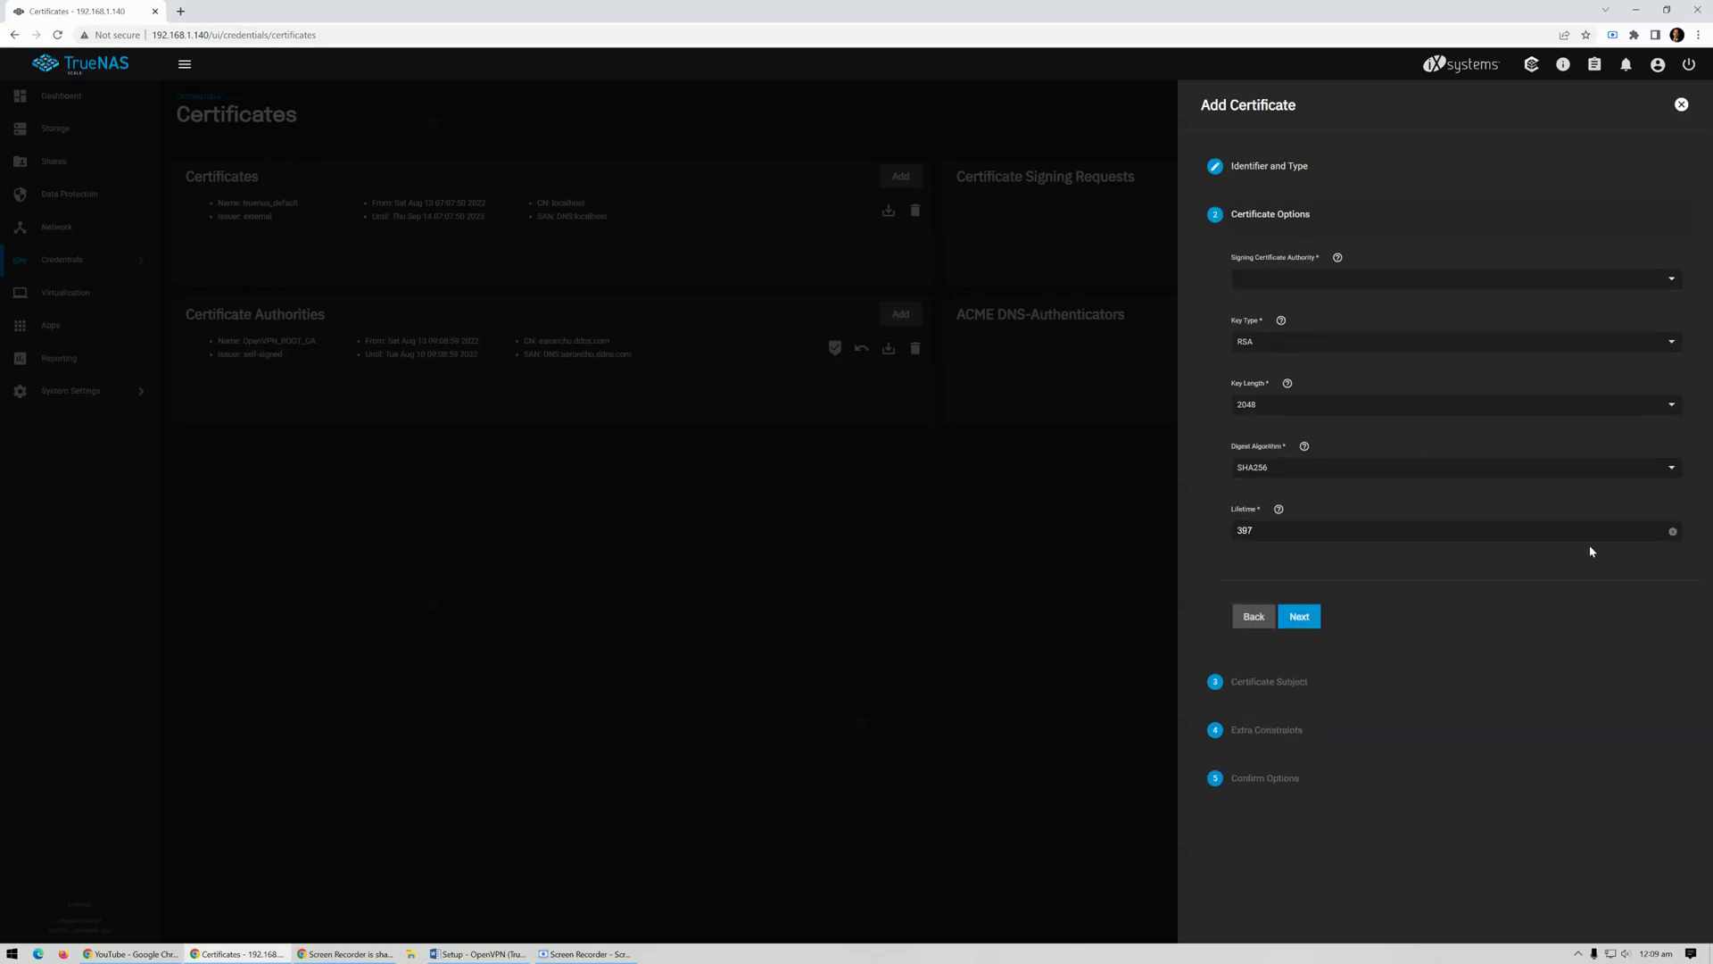
{"action": "left_click", "coordinate": [1303, 624]}
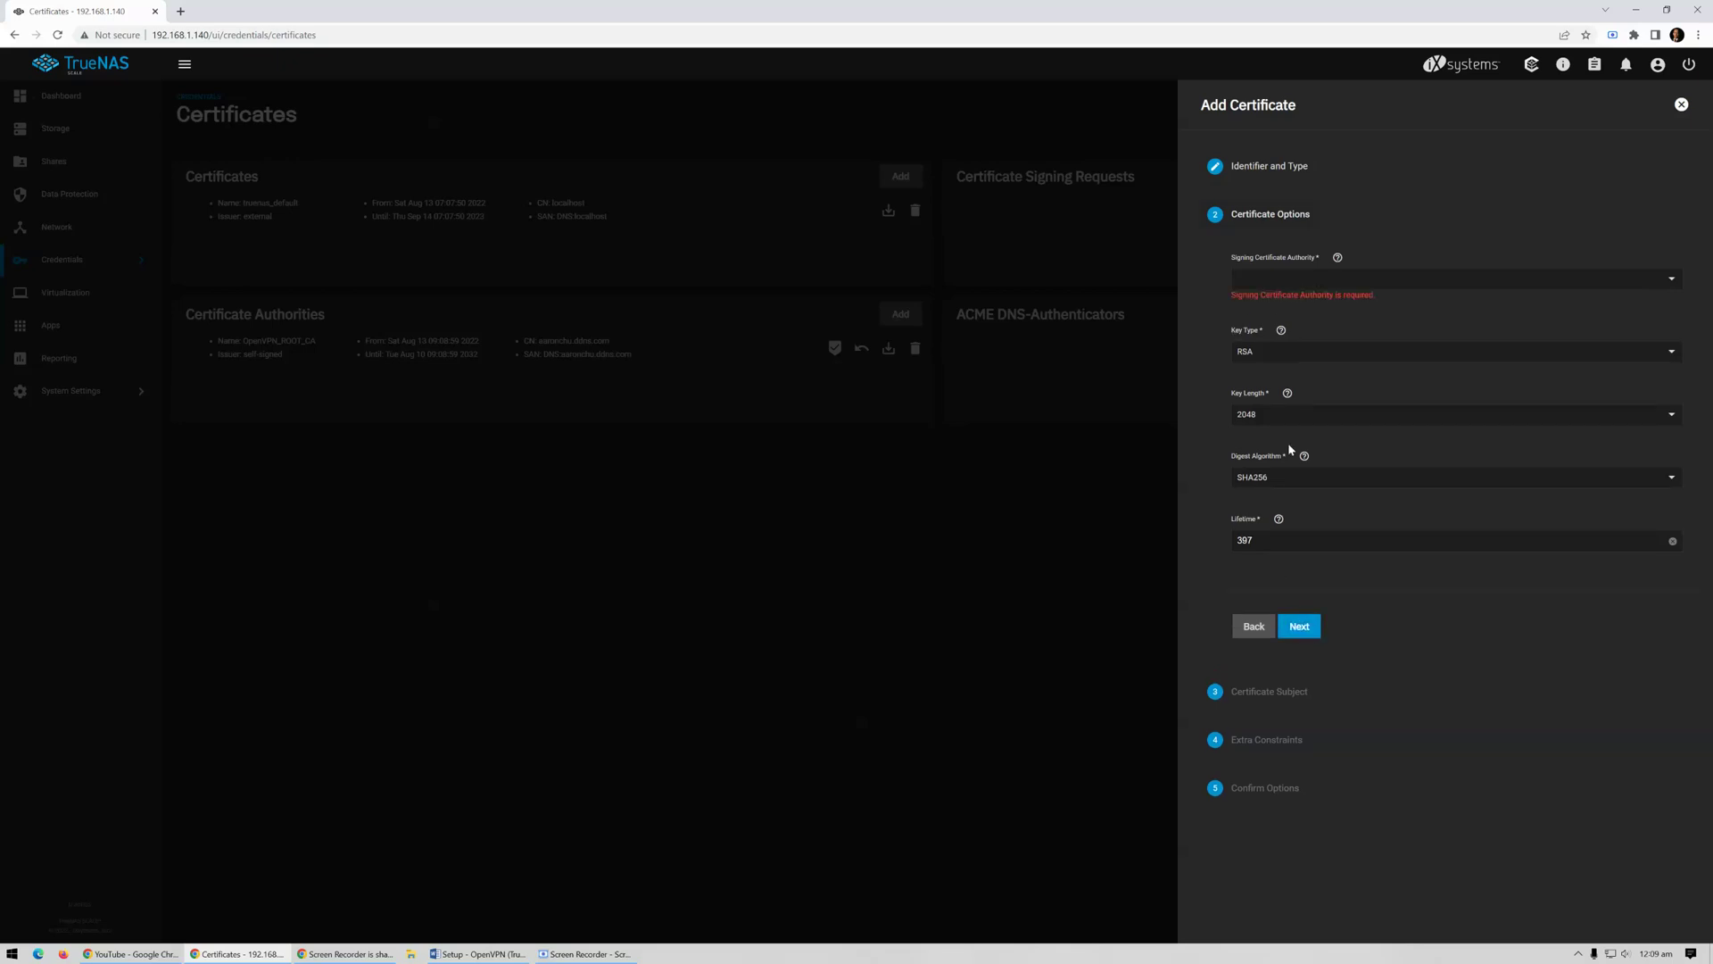
{"action": "left_click", "coordinate": [1293, 280]}
{"action": "left_click", "coordinate": [1350, 298]}
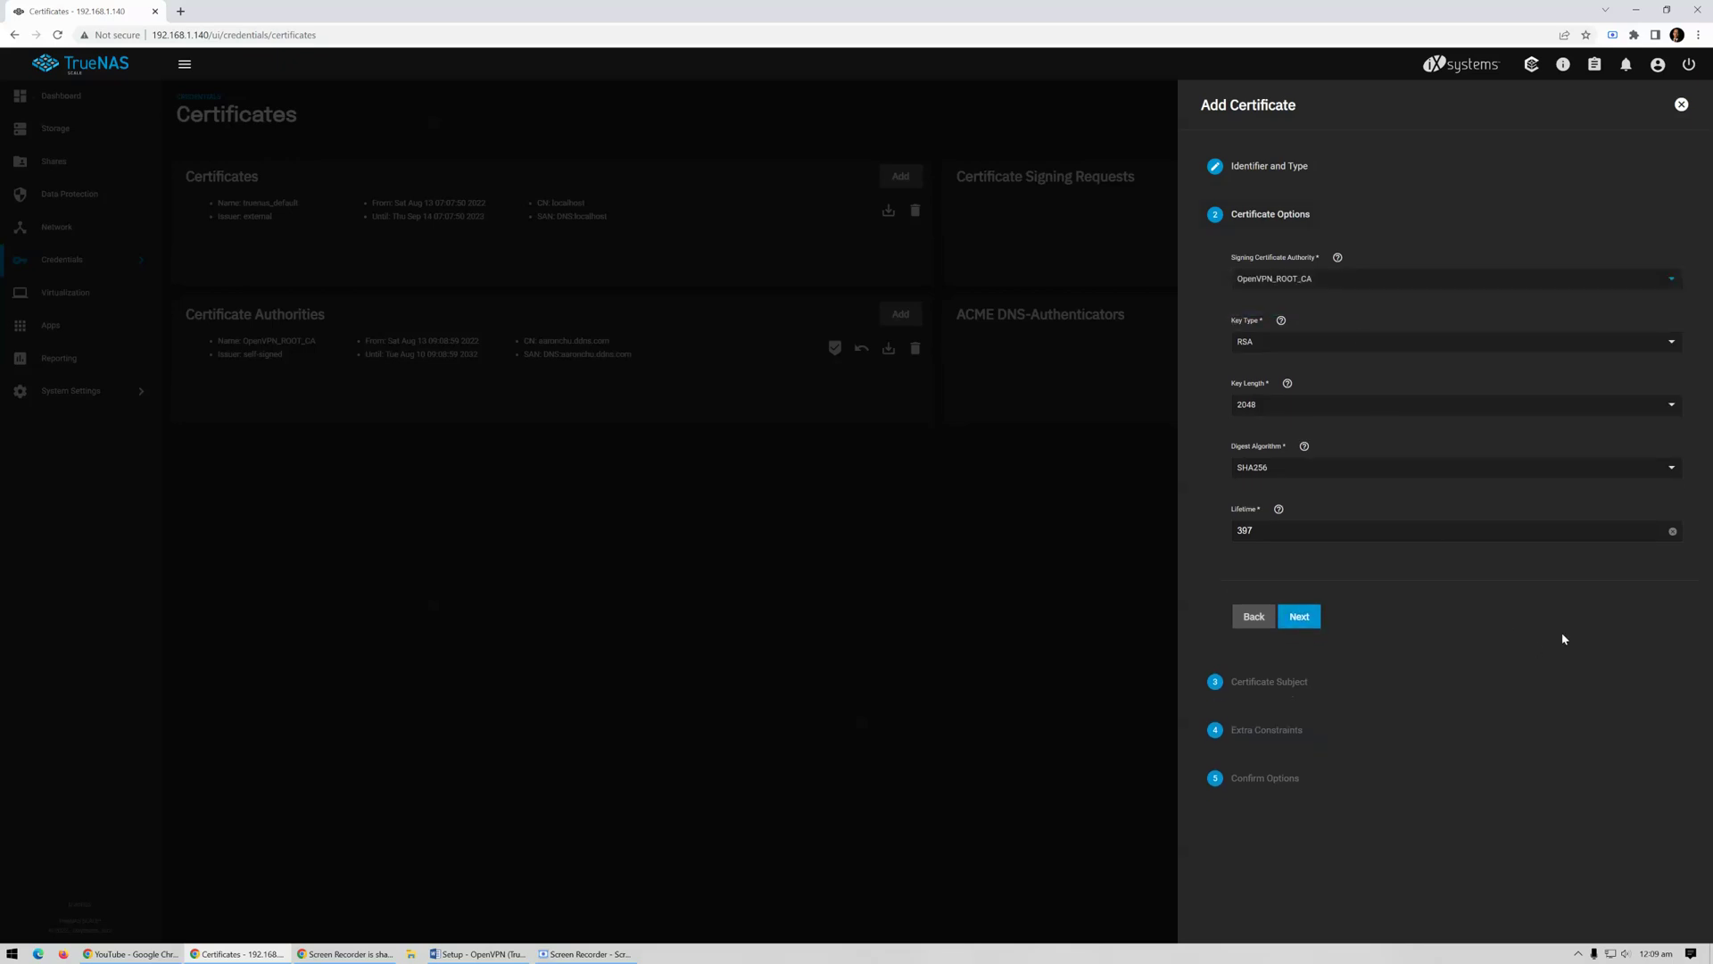
{"action": "left_click", "coordinate": [1308, 618]}
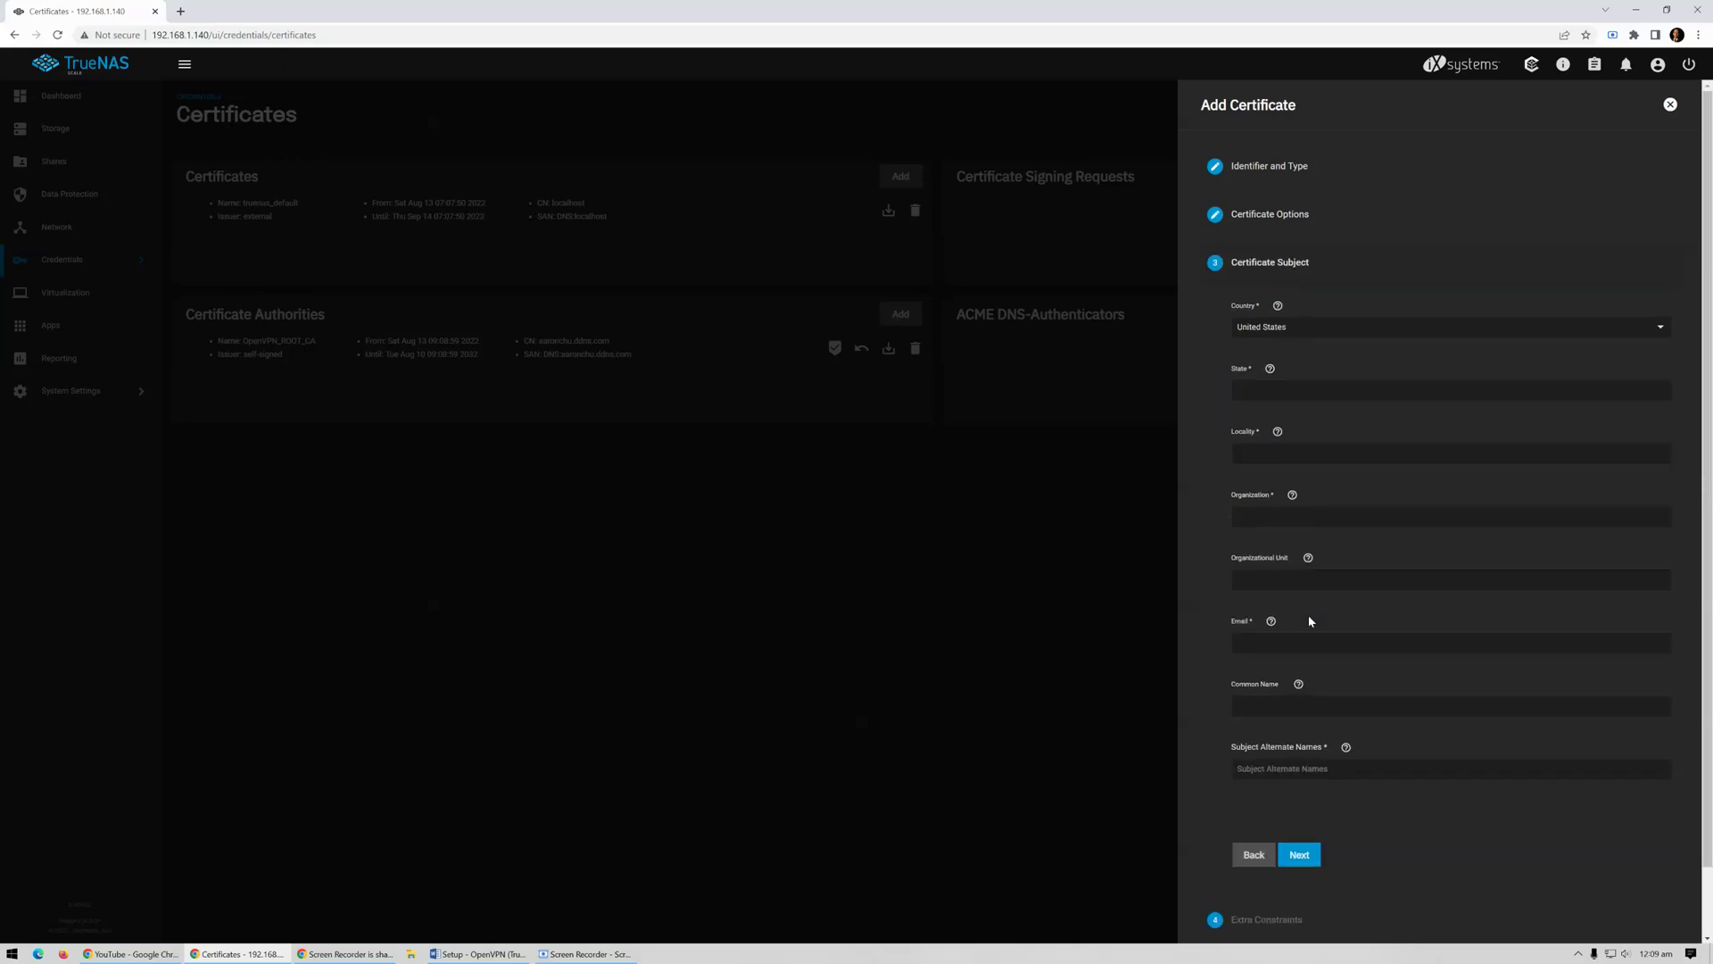
Set the certificate subject's country Hong Kong, state and locality HK, and organisation name
{"action": "left_click", "coordinate": [1557, 337]}
{"action": "left_click_drag", "start_coordinate": [1673, 580], "coordinate": [1674, 655]}
{"action": "left_click", "coordinate": [1319, 361]}
{"action": "left_click", "coordinate": [1278, 396]}
{"action": "type", "text": "HK"}
{"action": "key", "text": "Tab"}
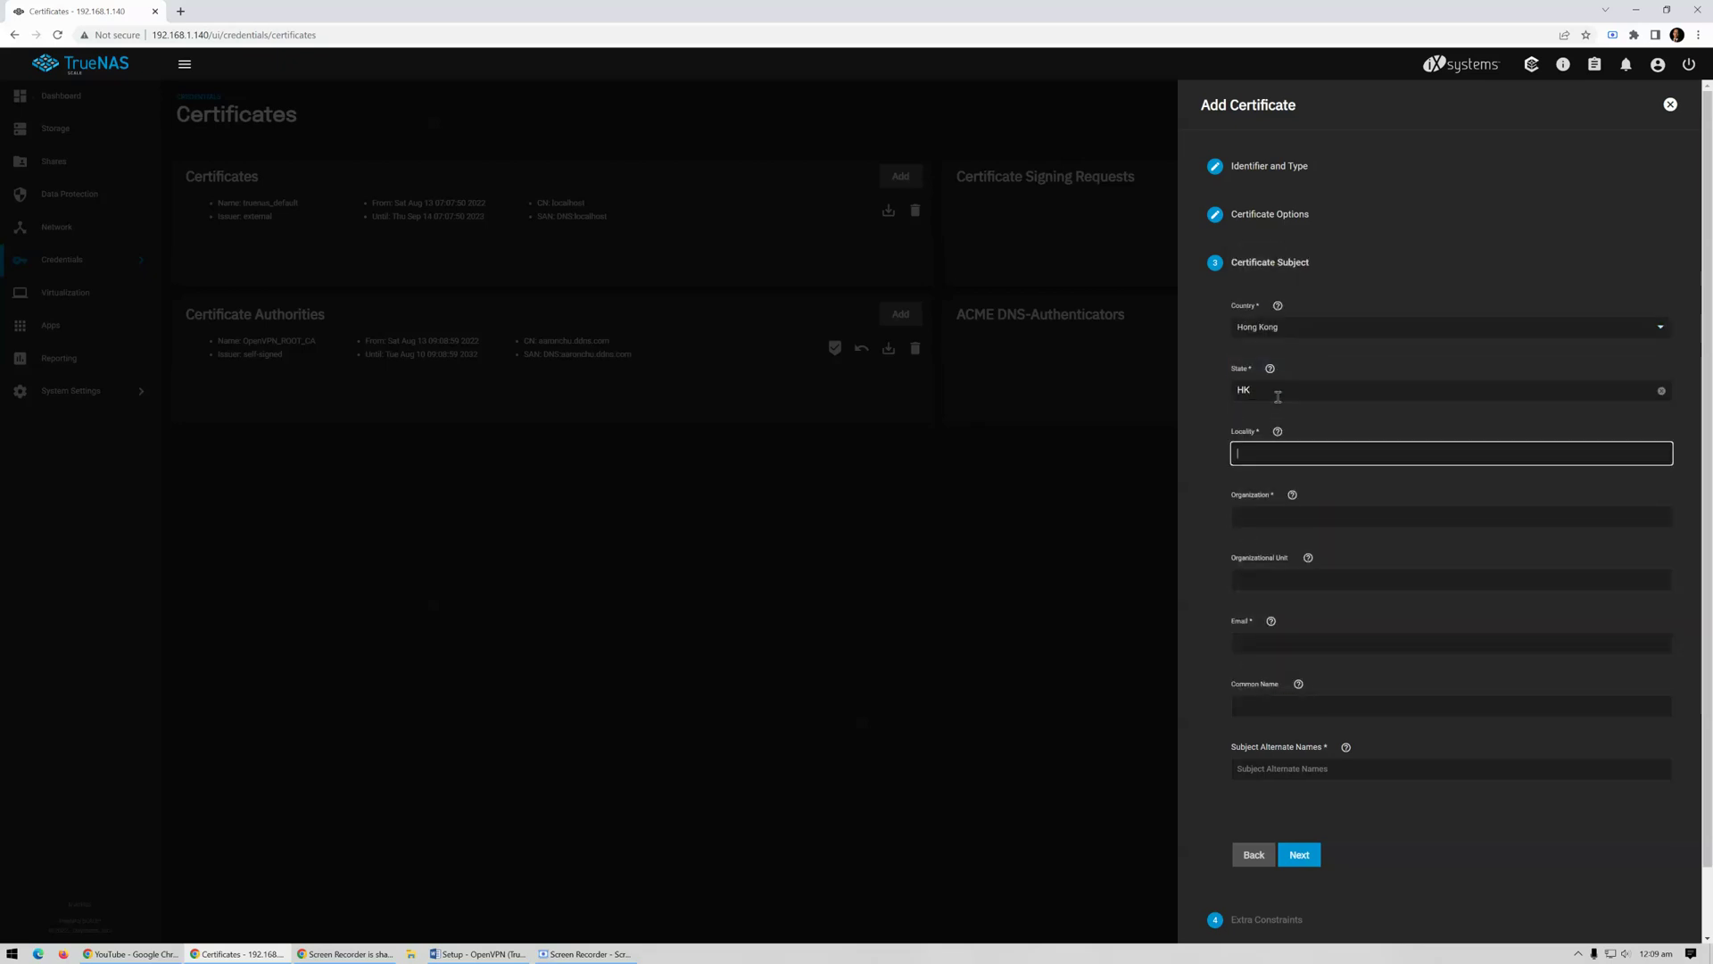
{"action": "type", "text": "HK"}
{"action": "key", "text": "Tab"}
{"action": "type", "text": "Aaron C"}
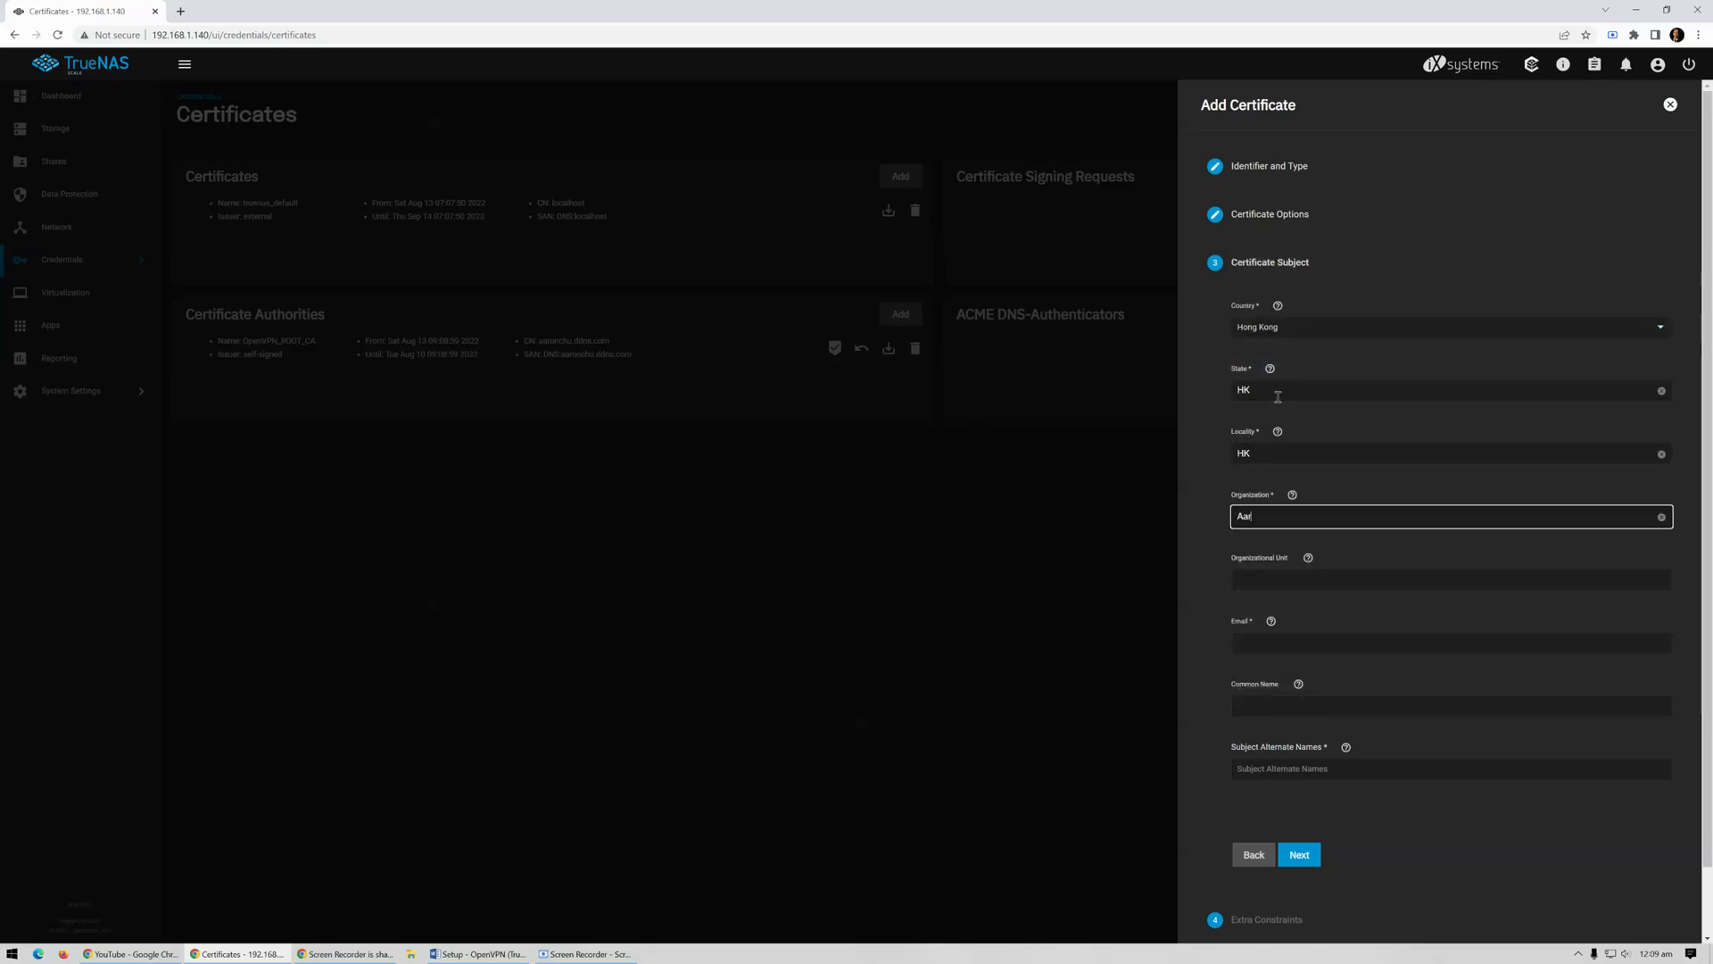
Enter the contact e-mail and paste the DDNS hostname as common name and subject alternate name
{"action": "left_click", "coordinate": [1248, 639]}
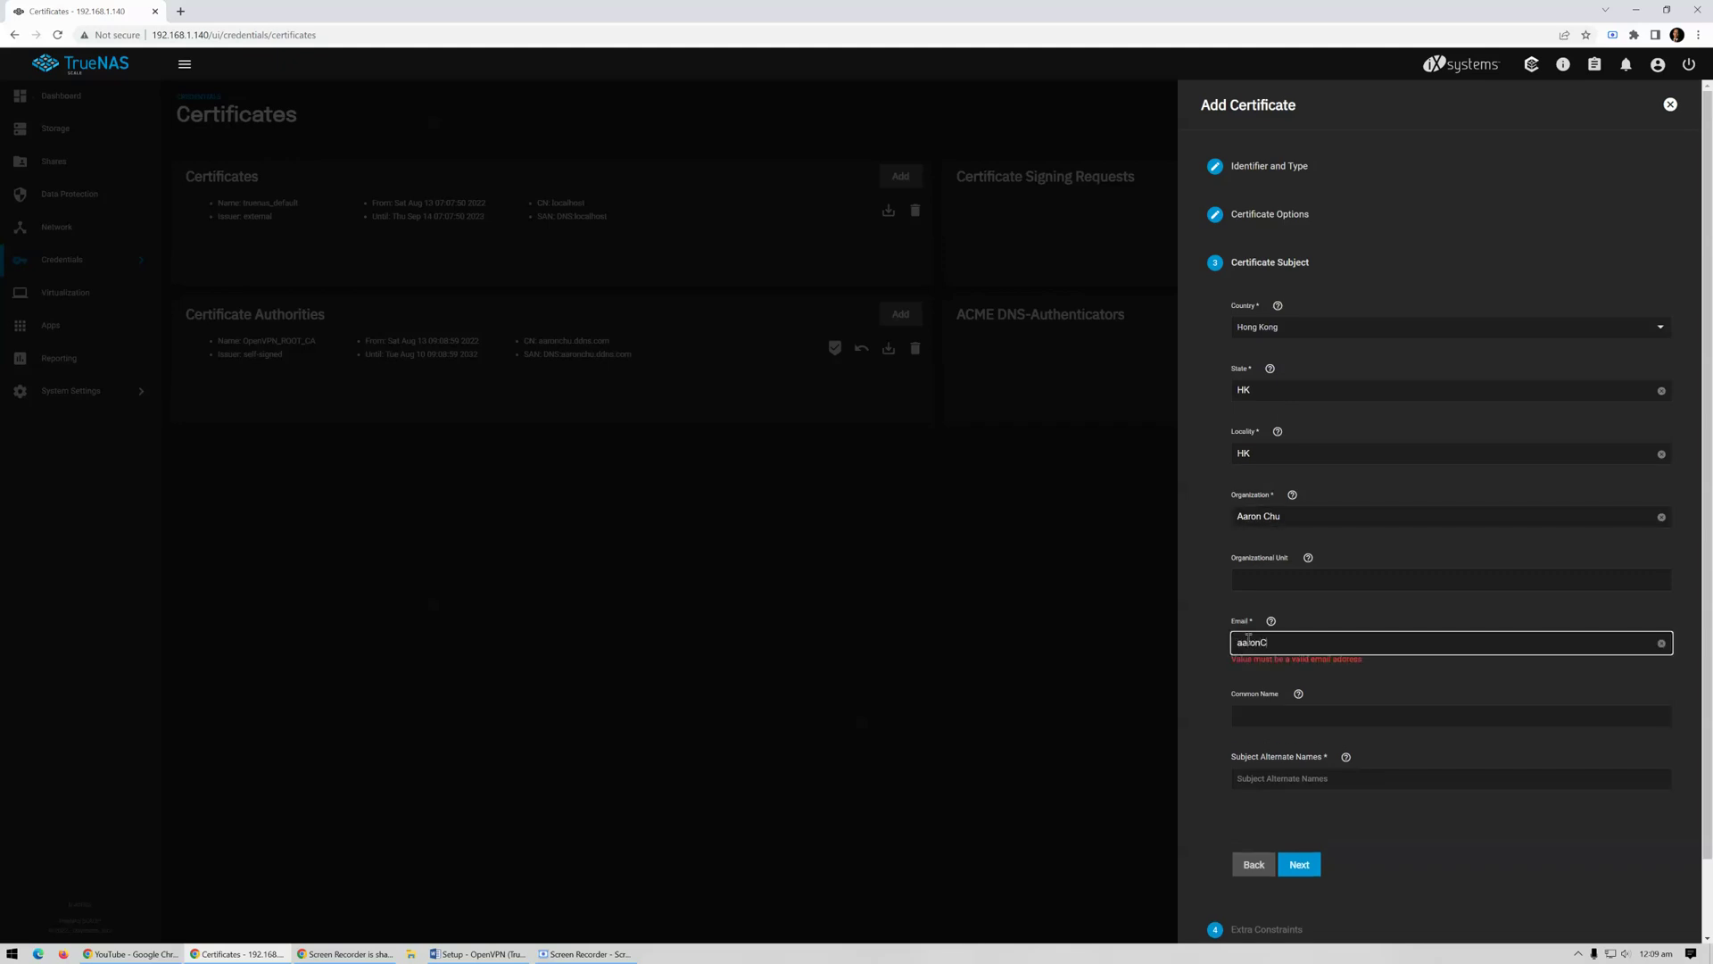
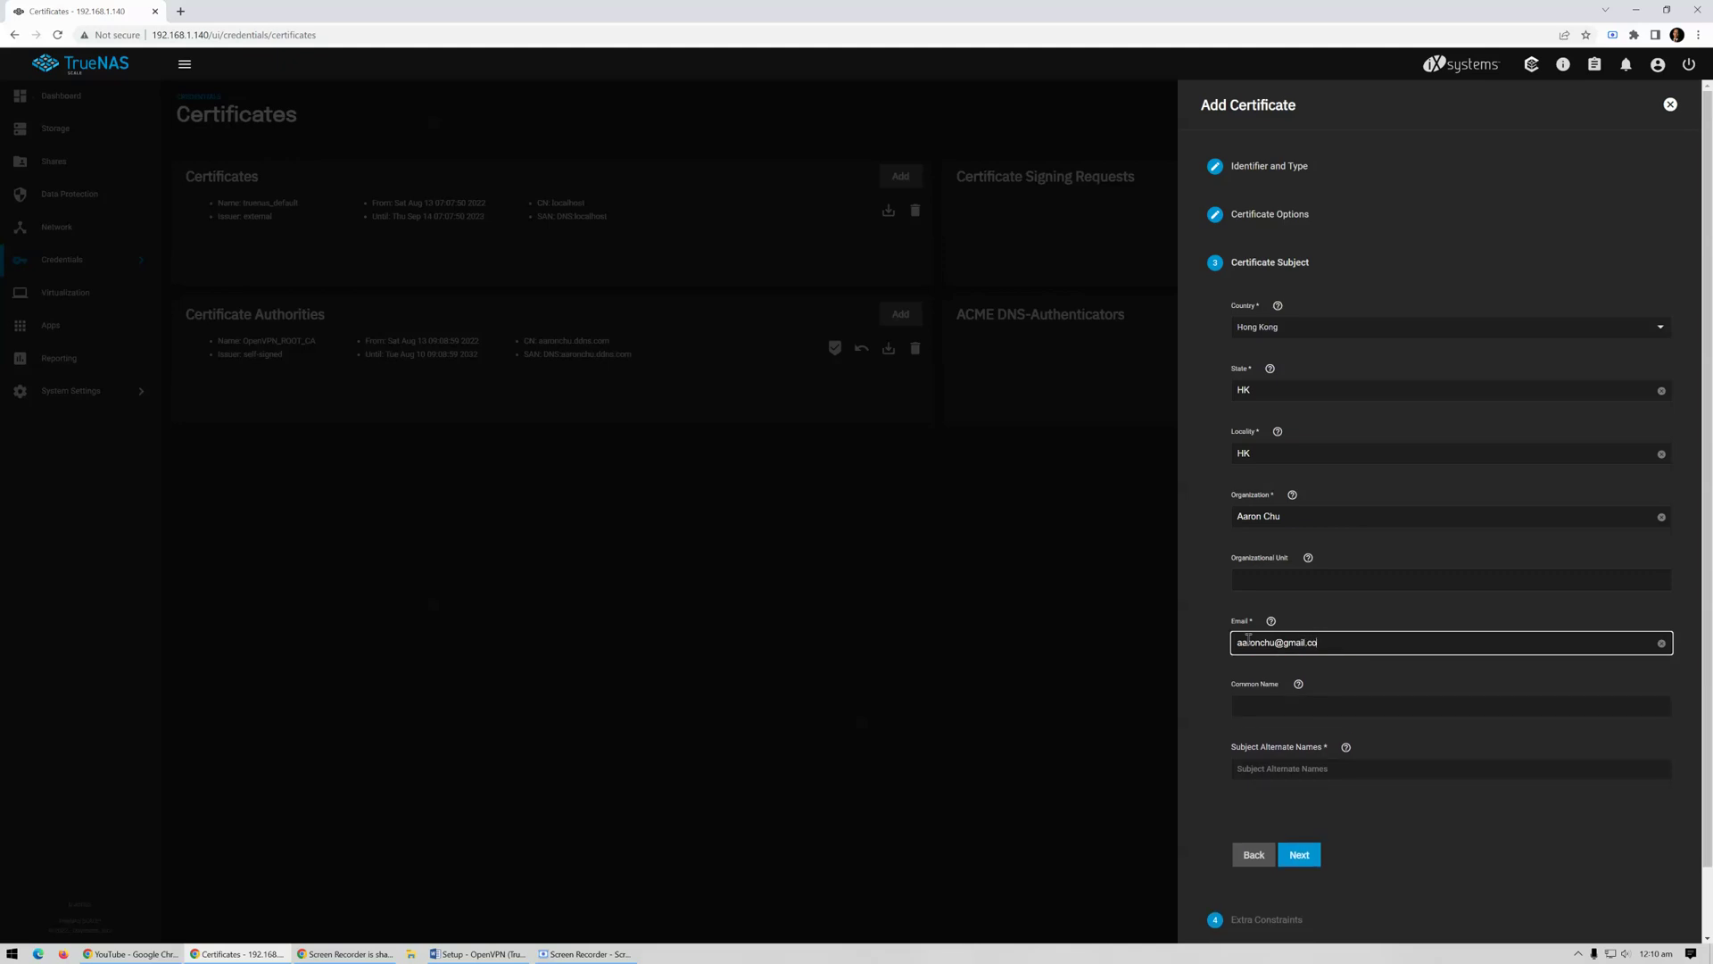
{"action": "left_click", "coordinate": [1243, 711]}
{"action": "type", "text": "aaronchu.ddns.com"}
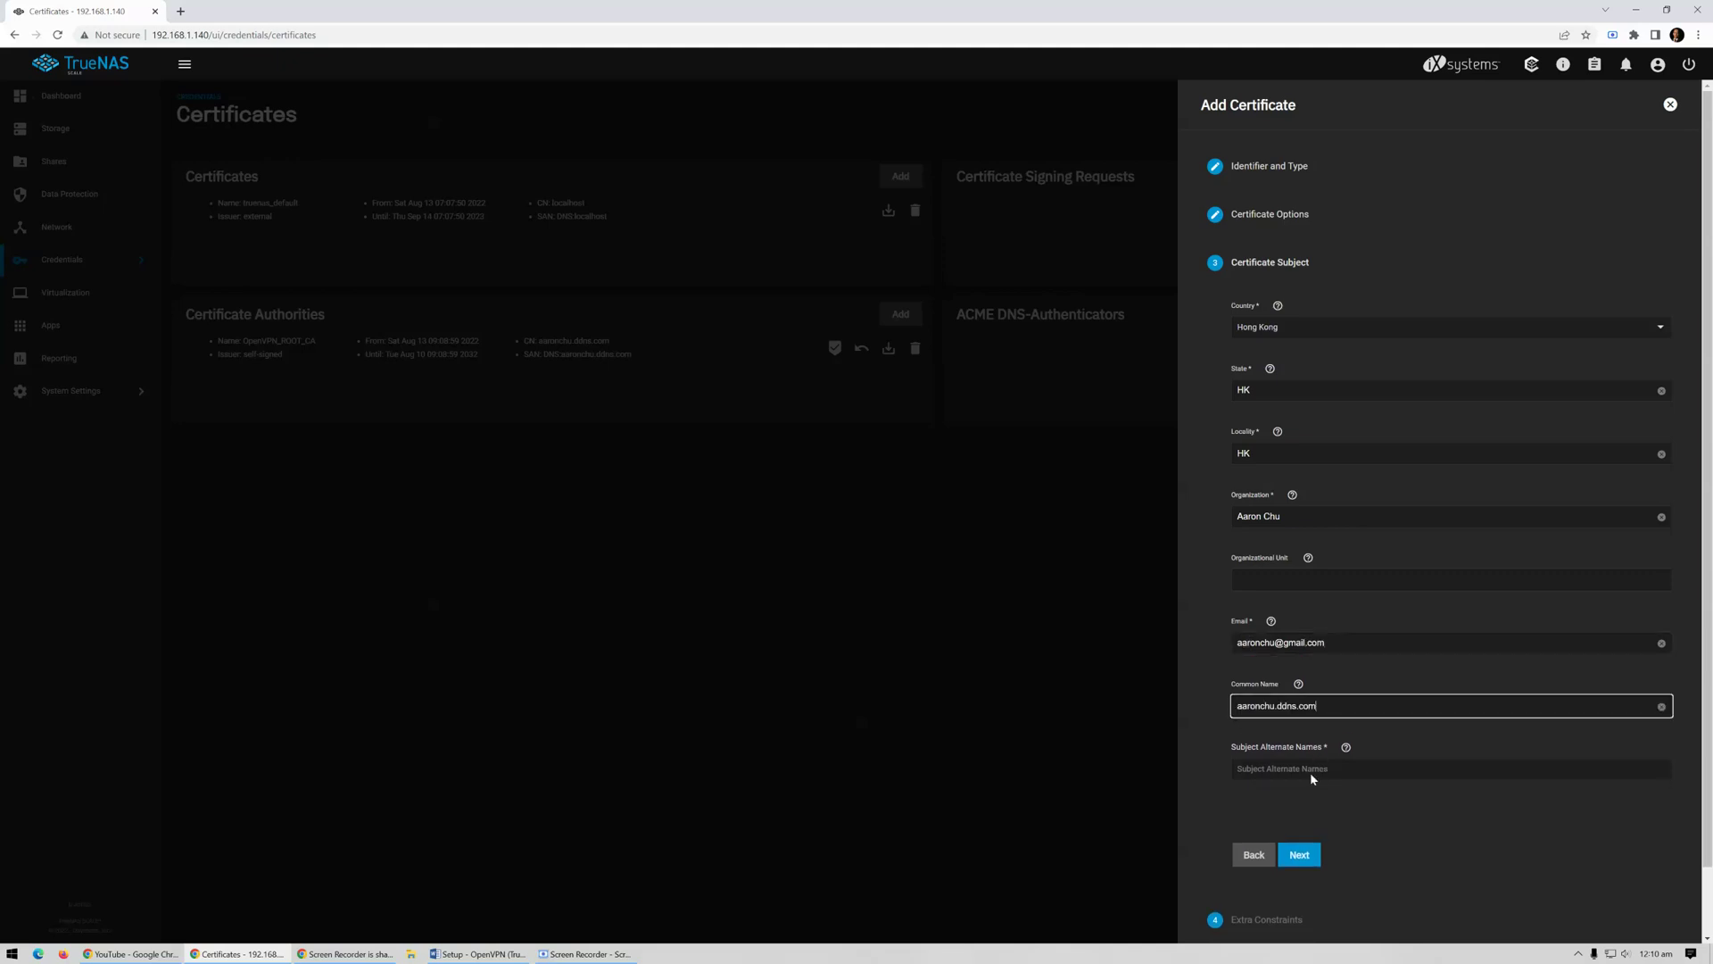
{"action": "left_click", "coordinate": [1301, 769]}
{"action": "type", "text": "aaronchu.ddns.com"}
{"action": "left_click", "coordinate": [1299, 855]}
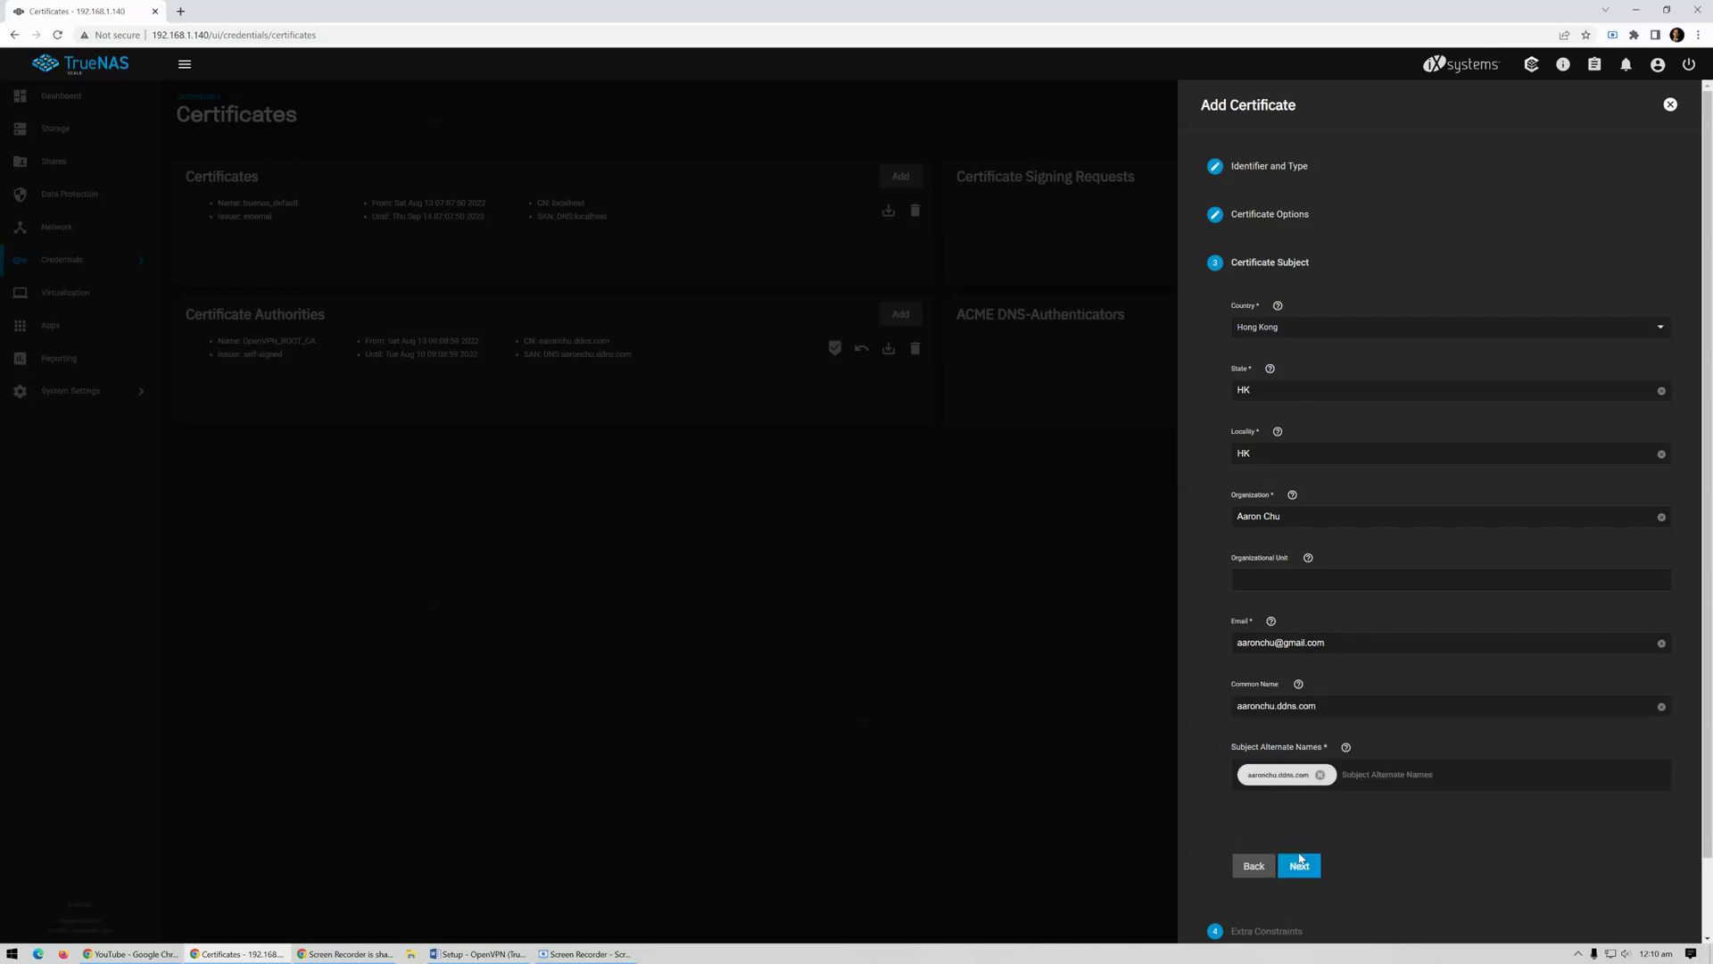
Step through extra constraints and the summary to save the OpenVPN_Server certificate
{"action": "scroll", "coordinate": [1446, 795], "scroll_direction": "down", "scroll_amount": 1}
{"action": "left_click", "coordinate": [1303, 785]}
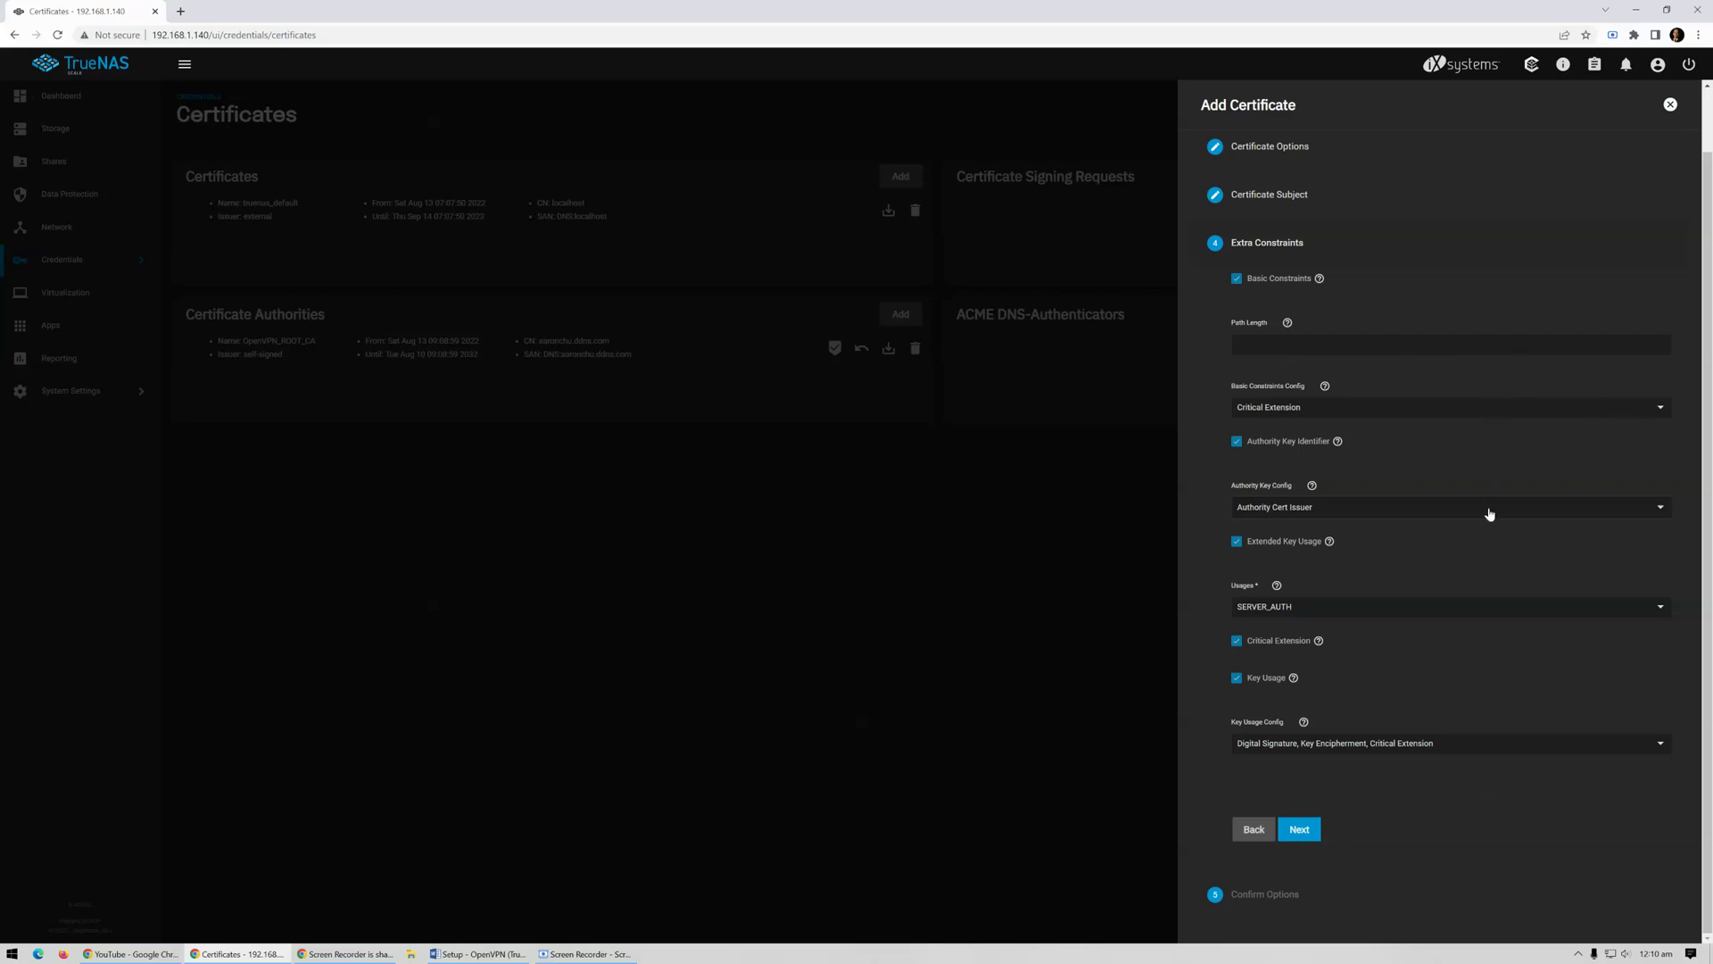
{"action": "left_click", "coordinate": [1299, 832]}
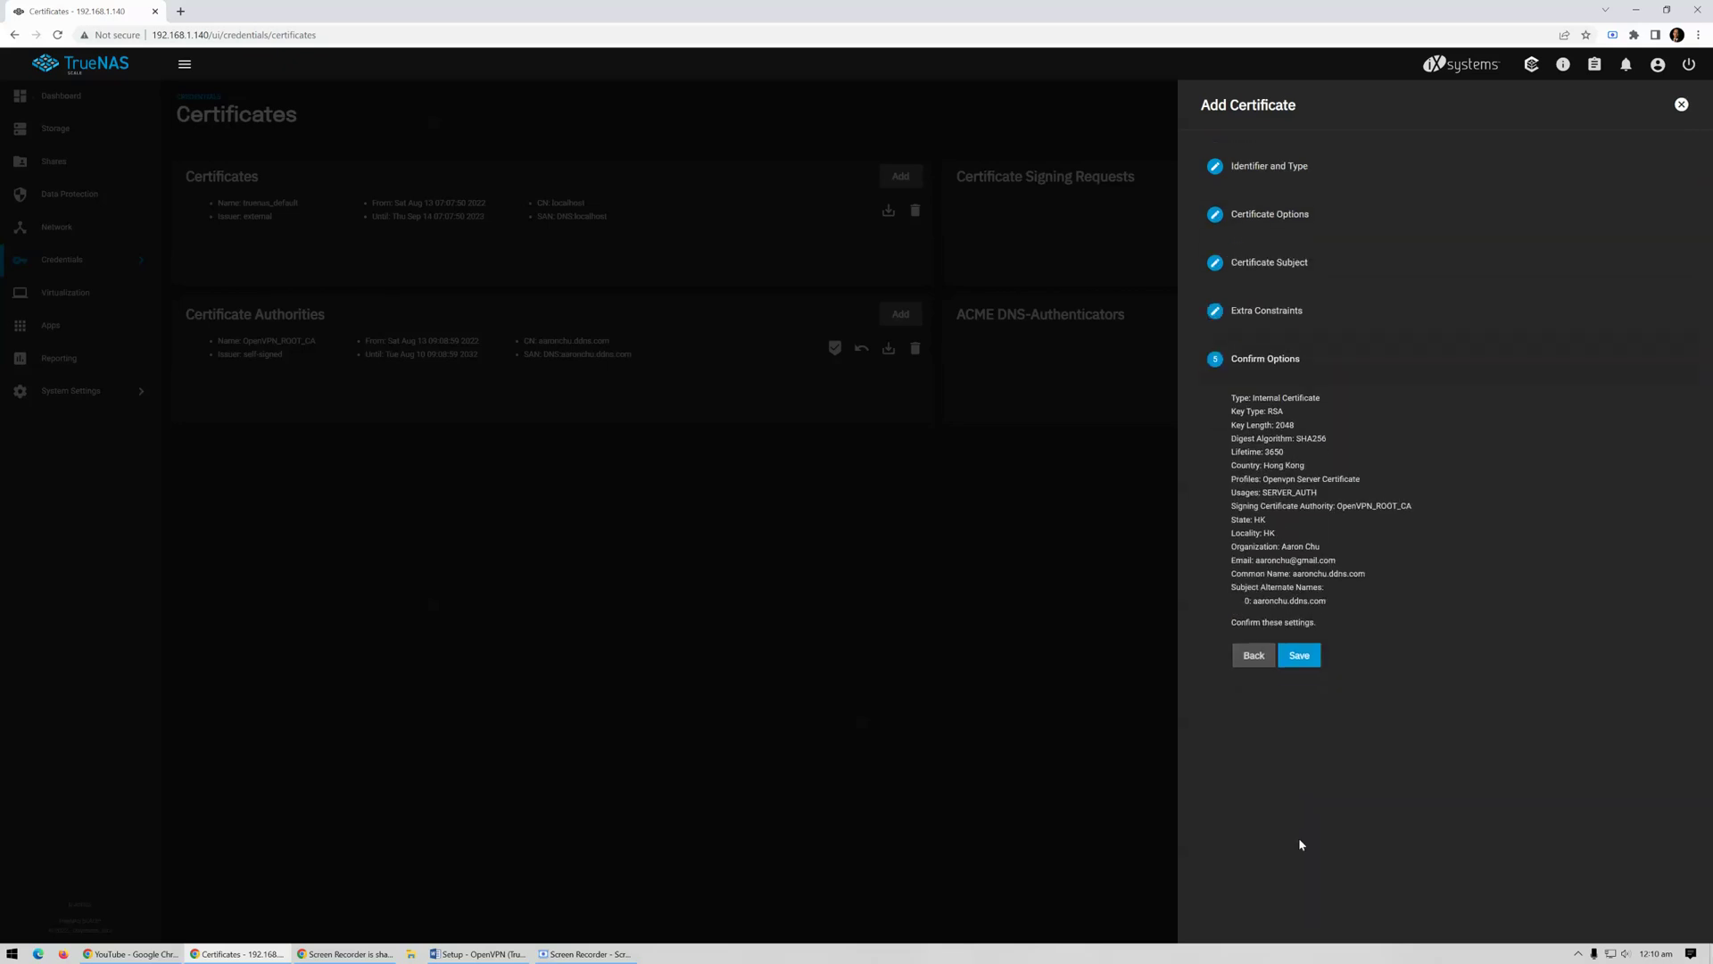
{"action": "left_click", "coordinate": [1301, 657]}
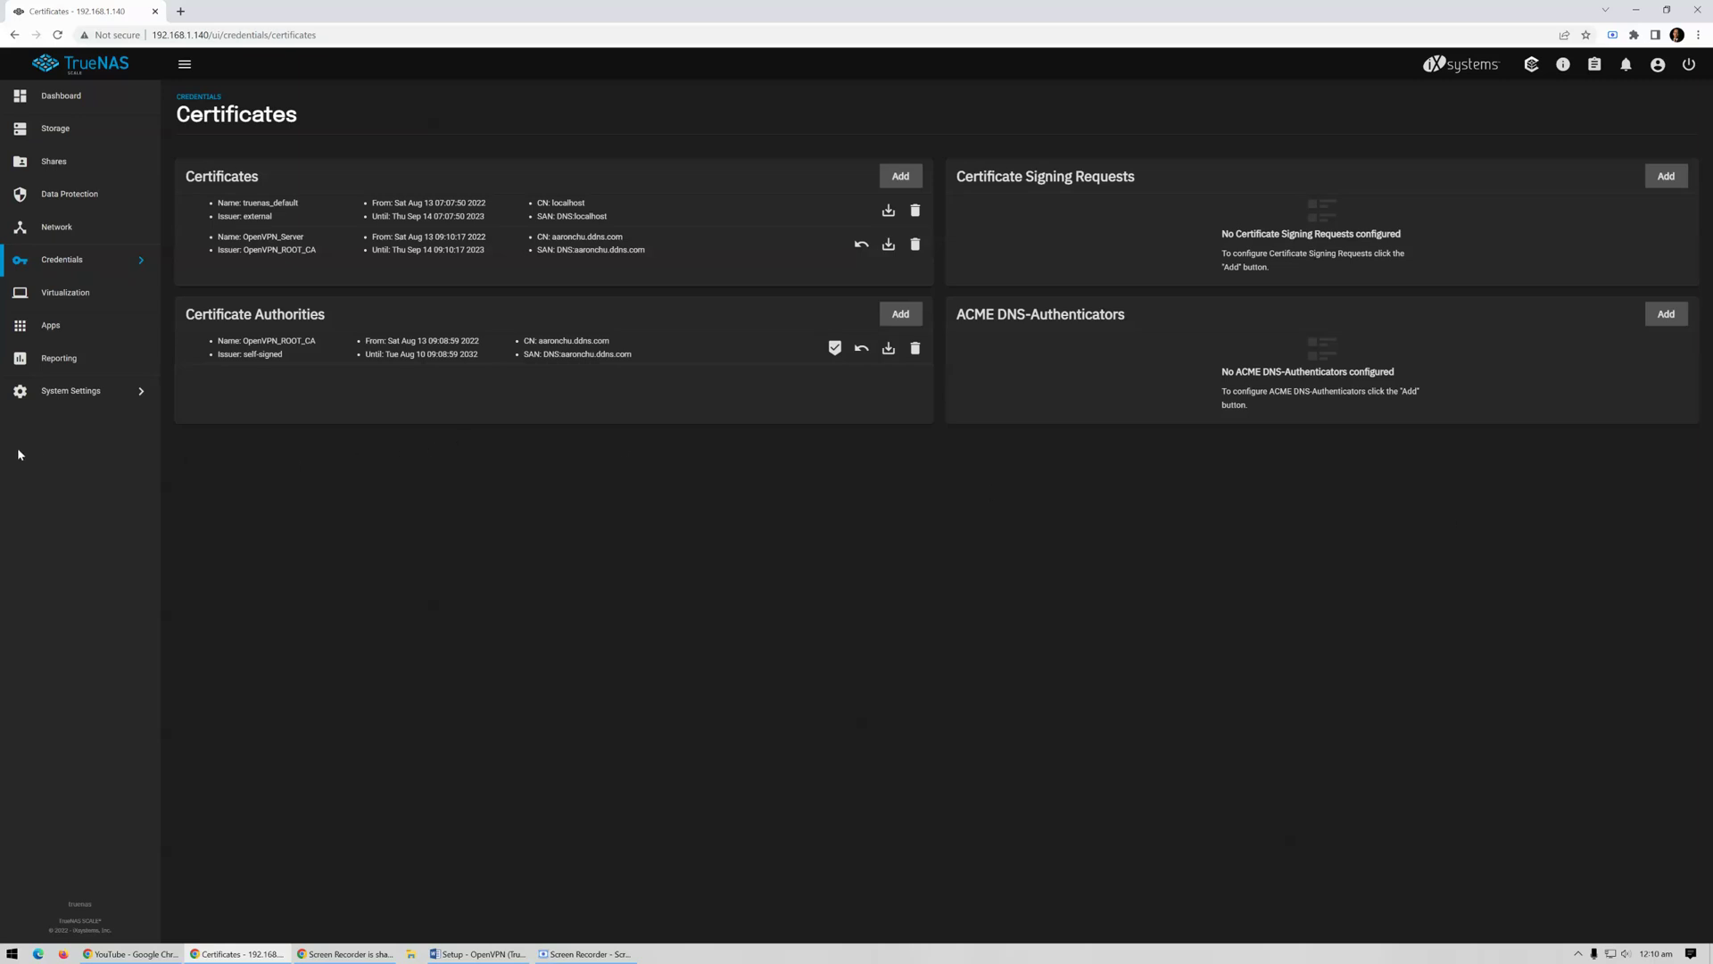
Open the OpenVPN Server configuration from System Settings > Services
{"action": "left_click", "coordinate": [86, 398]}
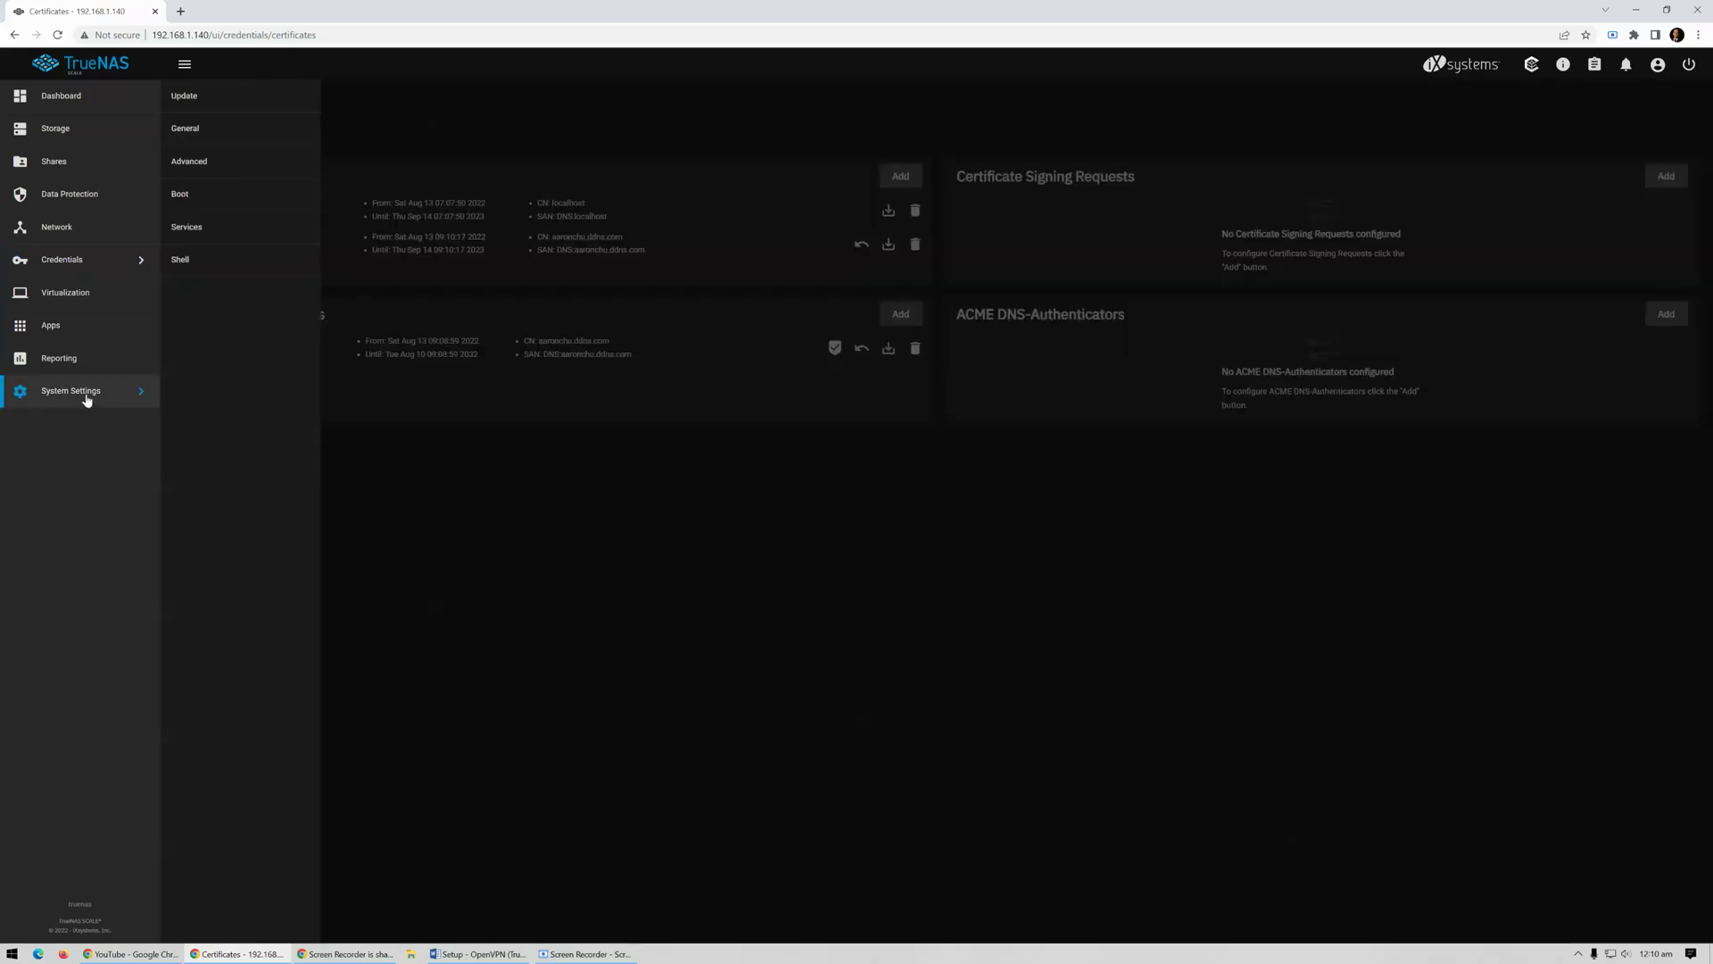
{"action": "left_click", "coordinate": [216, 238]}
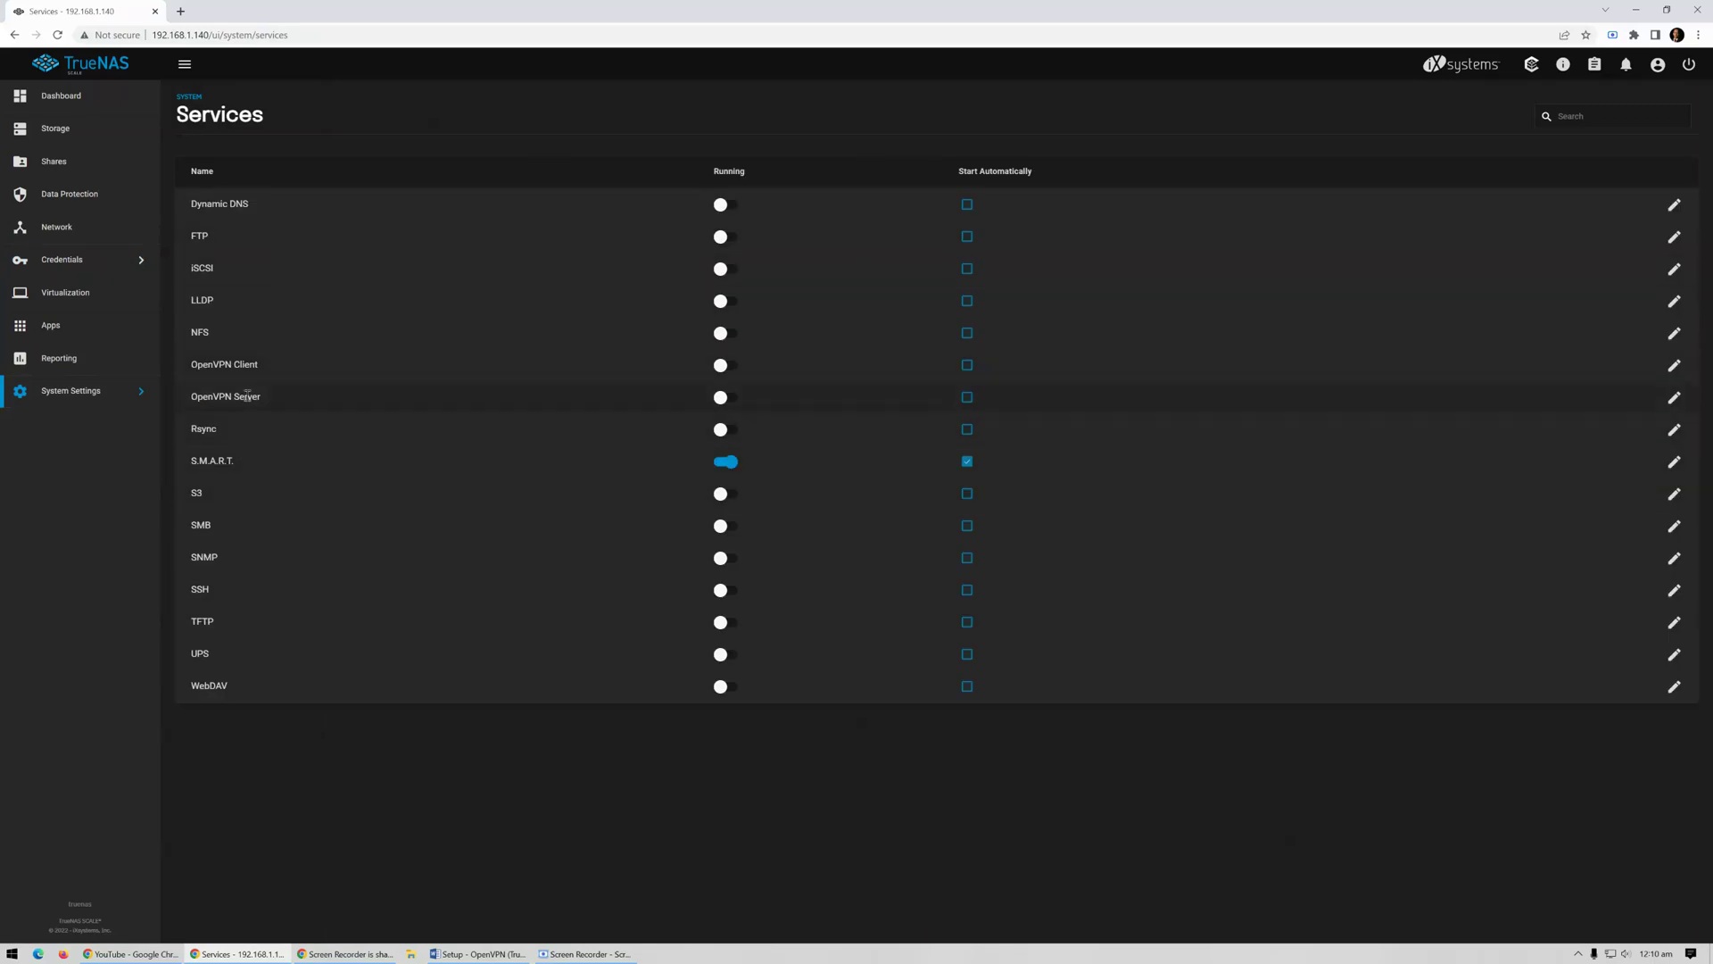
{"action": "left_click", "coordinate": [1673, 399]}
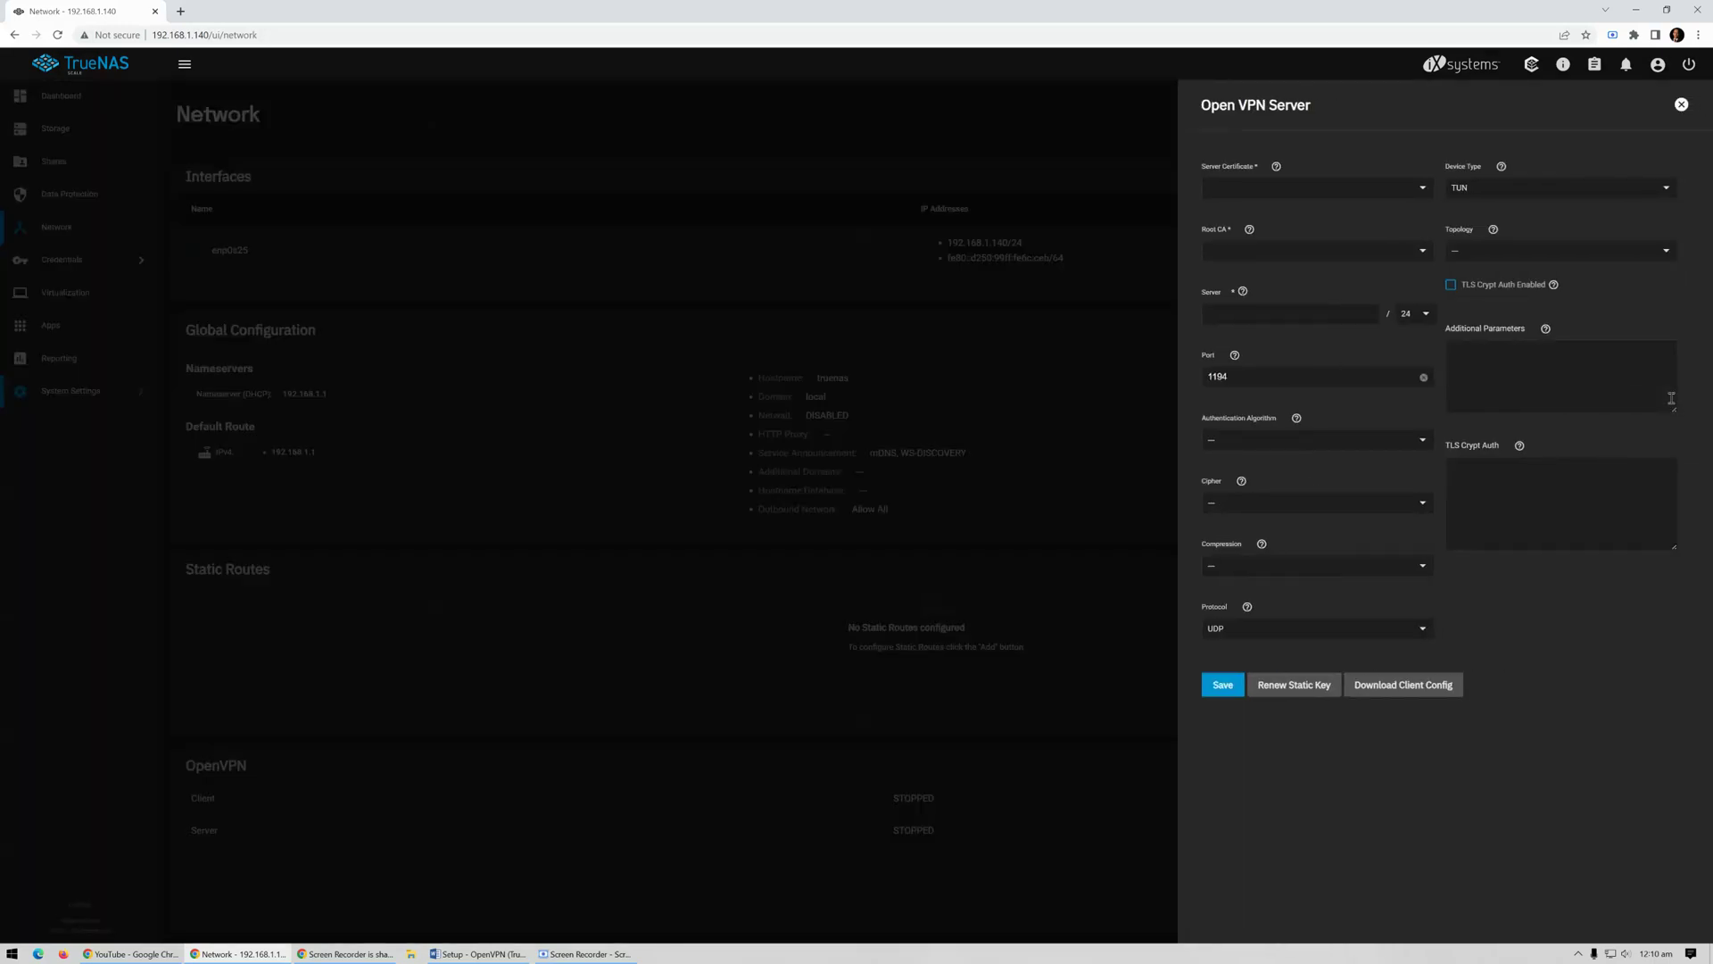
Use server certificate OpenVPN_Server, root CA OpenVPN_ROOT_CA and server network 192.168.0.0/24
{"action": "left_click", "coordinate": [1389, 191]}
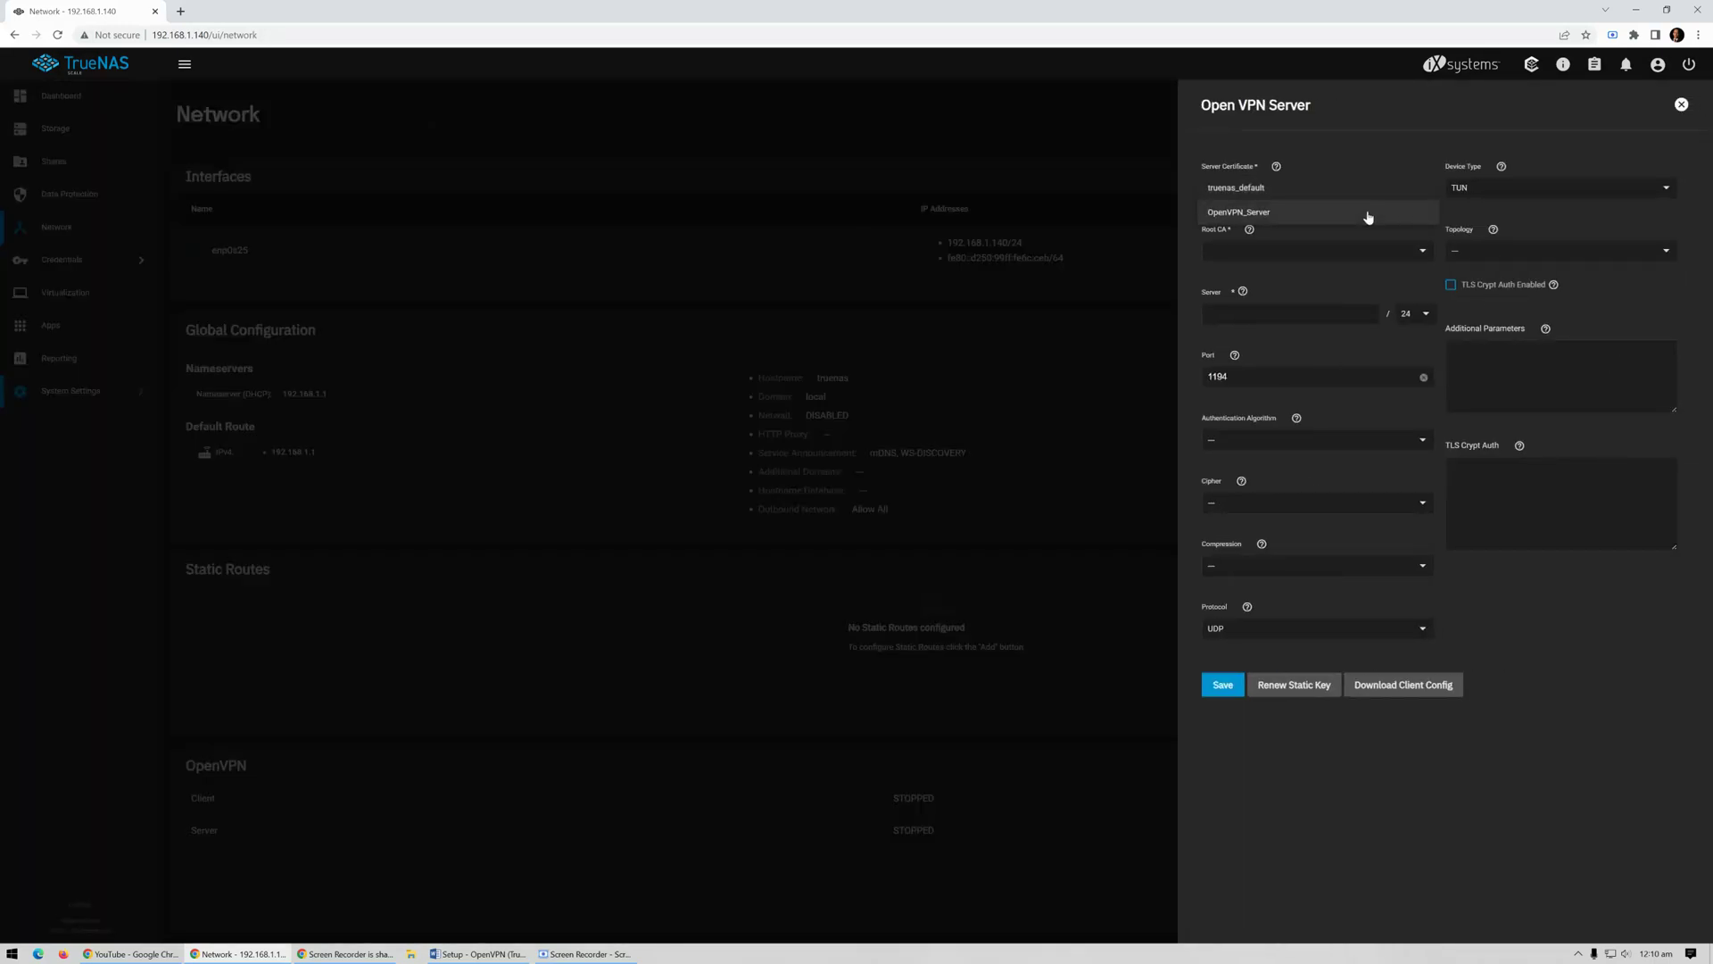
{"action": "left_click", "coordinate": [1367, 214]}
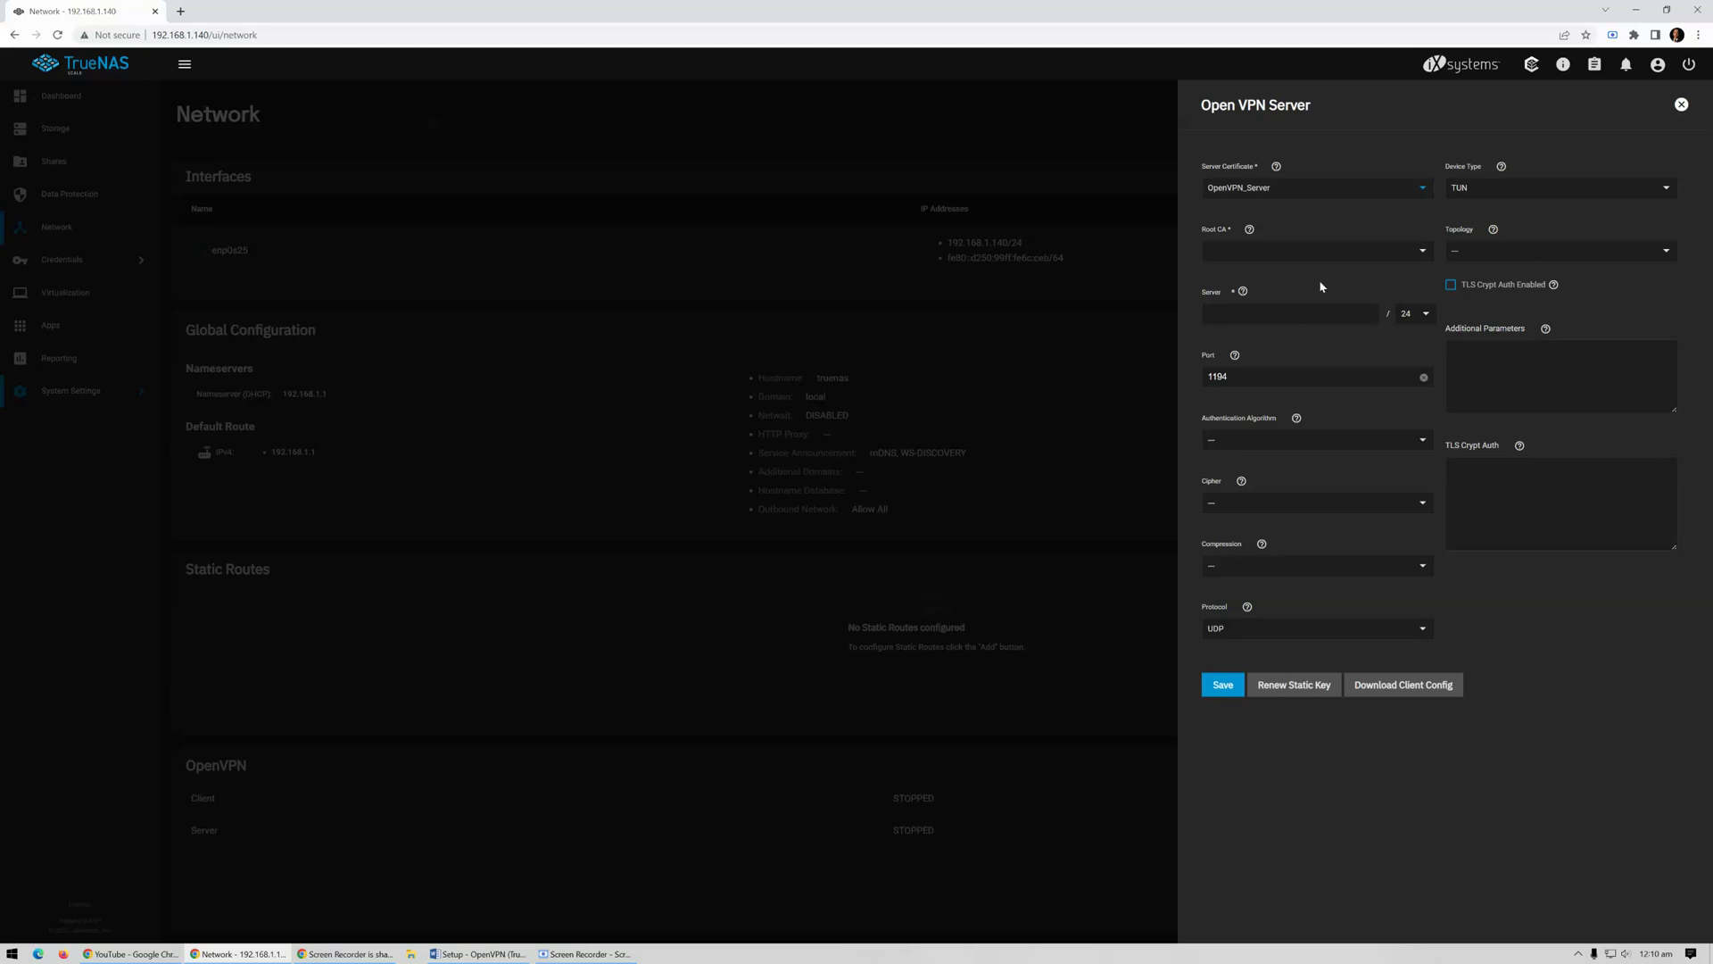
{"action": "left_click", "coordinate": [1420, 254]}
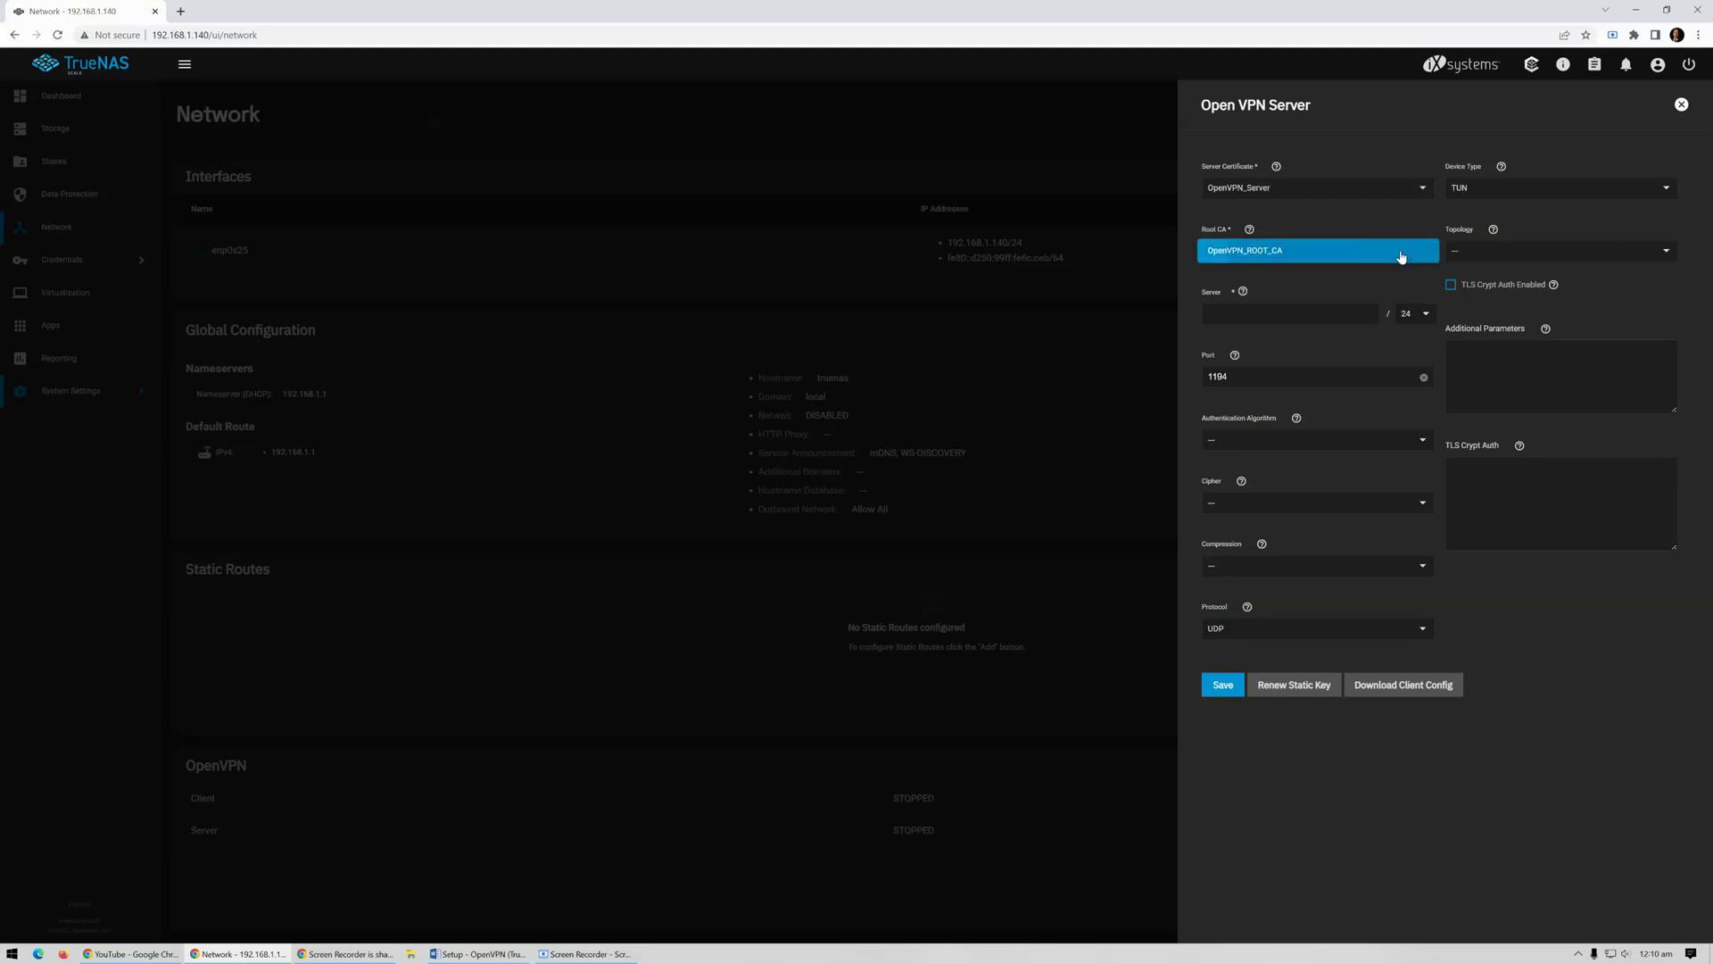
{"action": "left_click", "coordinate": [1401, 257]}
{"action": "left_click", "coordinate": [1312, 316]}
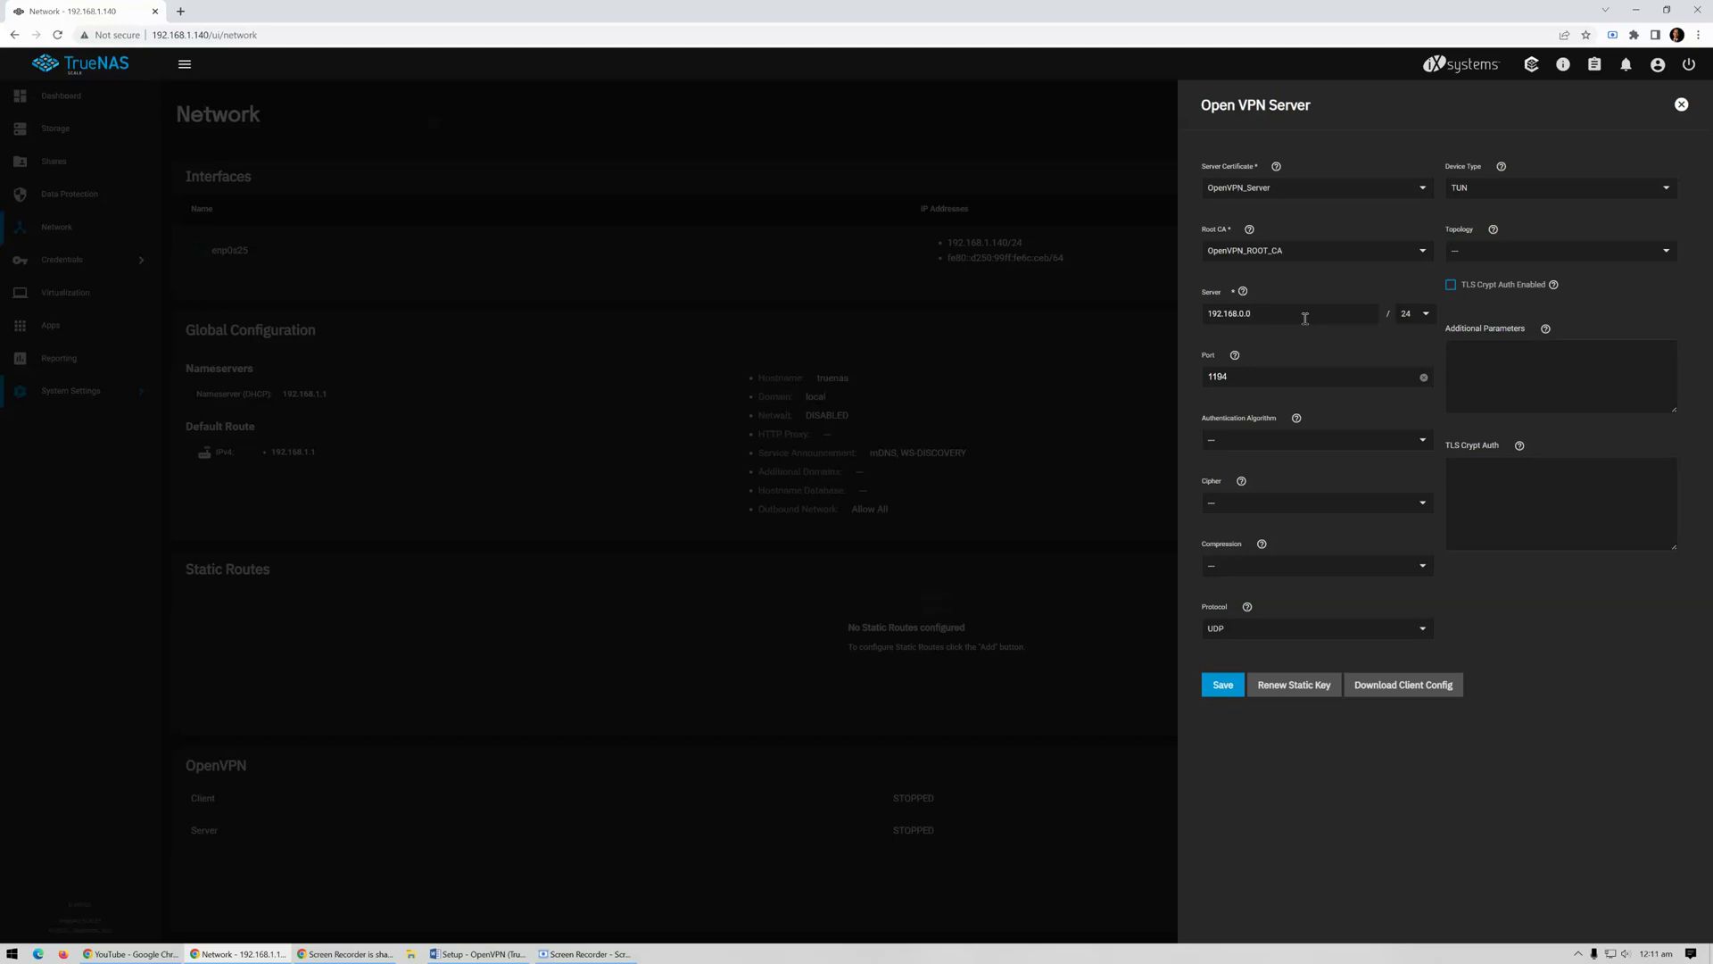
{"action": "left_click", "coordinate": [1667, 260]}
Choose SUBNET topology, enable TLS Crypt Auth, and select SHA256 authentication with the AES-256-CBC cipher
{"action": "left_click", "coordinate": [1520, 323]}
{"action": "left_click", "coordinate": [1451, 285]}
{"action": "left_click", "coordinate": [1424, 444]}
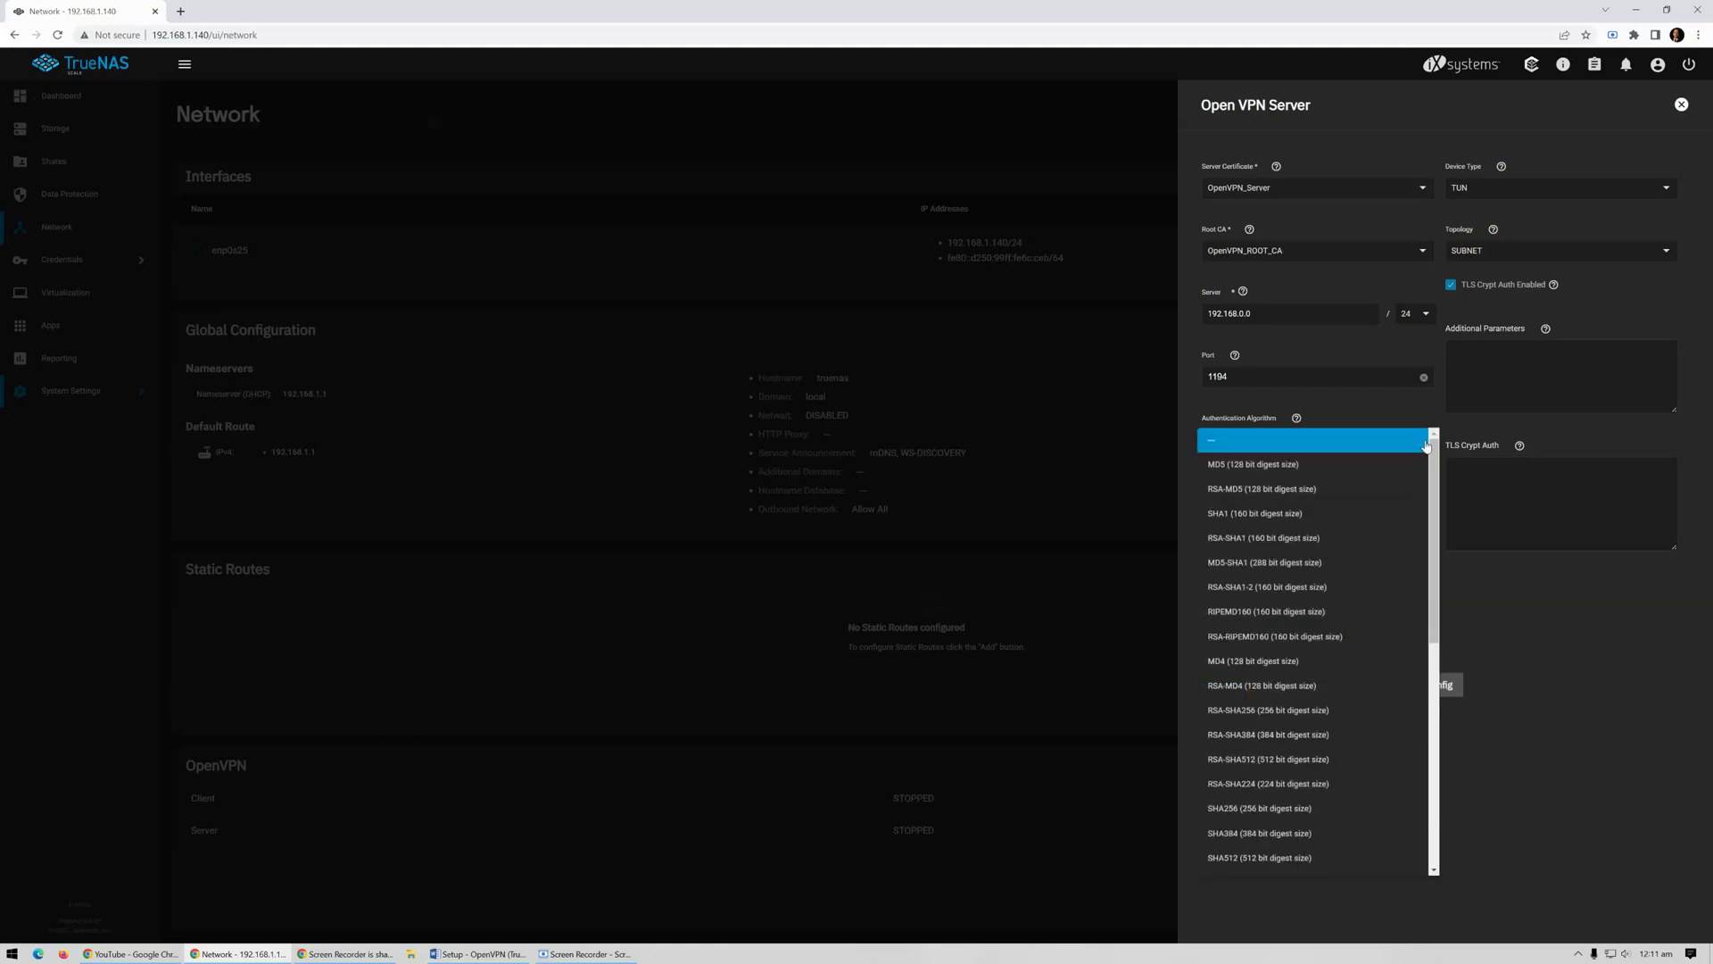
{"action": "scroll", "coordinate": [1388, 557], "scroll_direction": "down", "scroll_amount": 3}
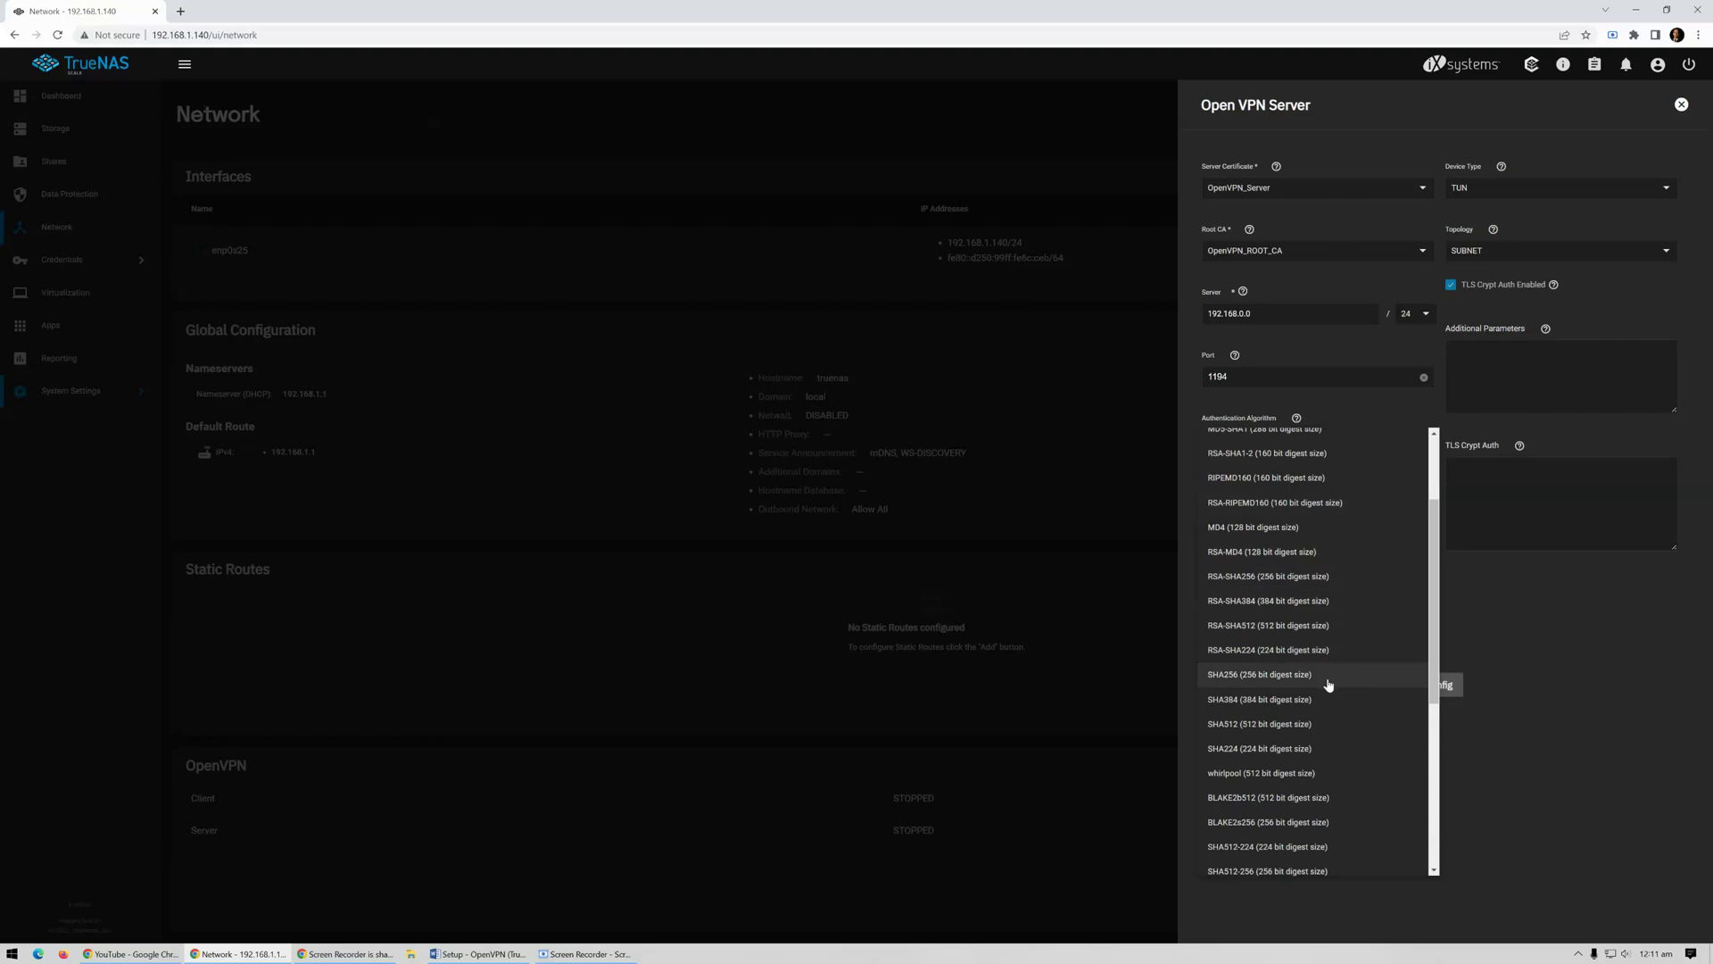
{"action": "left_click", "coordinate": [1329, 685]}
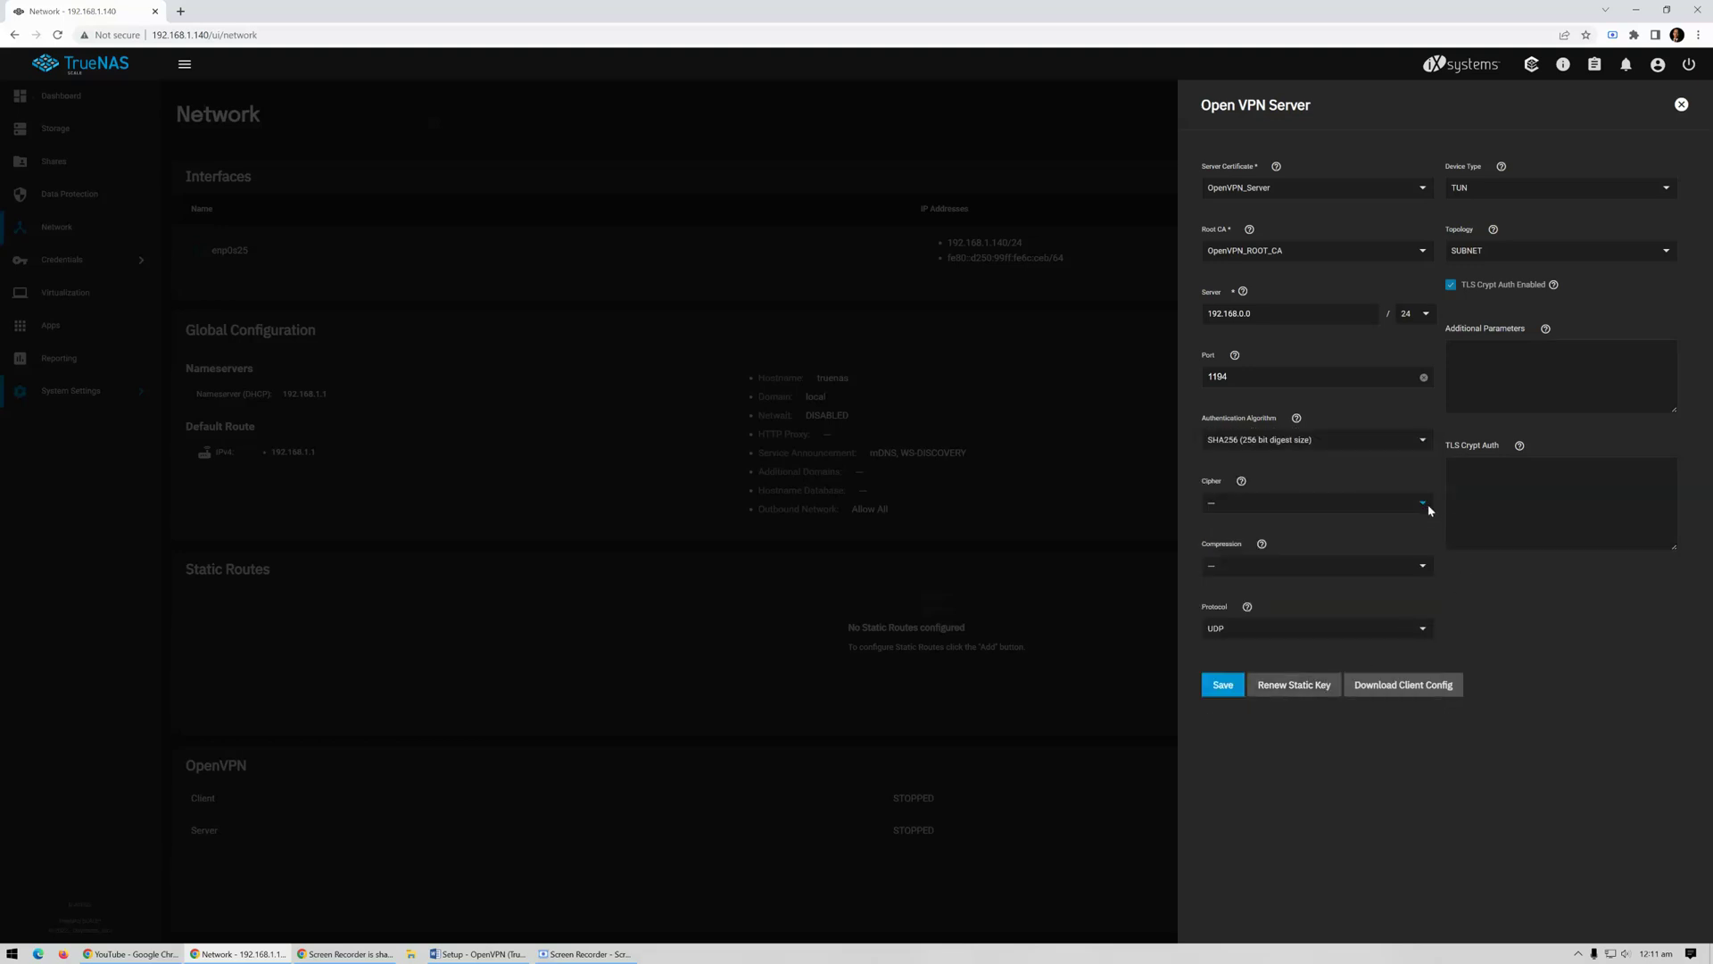
{"action": "left_click", "coordinate": [1423, 504]}
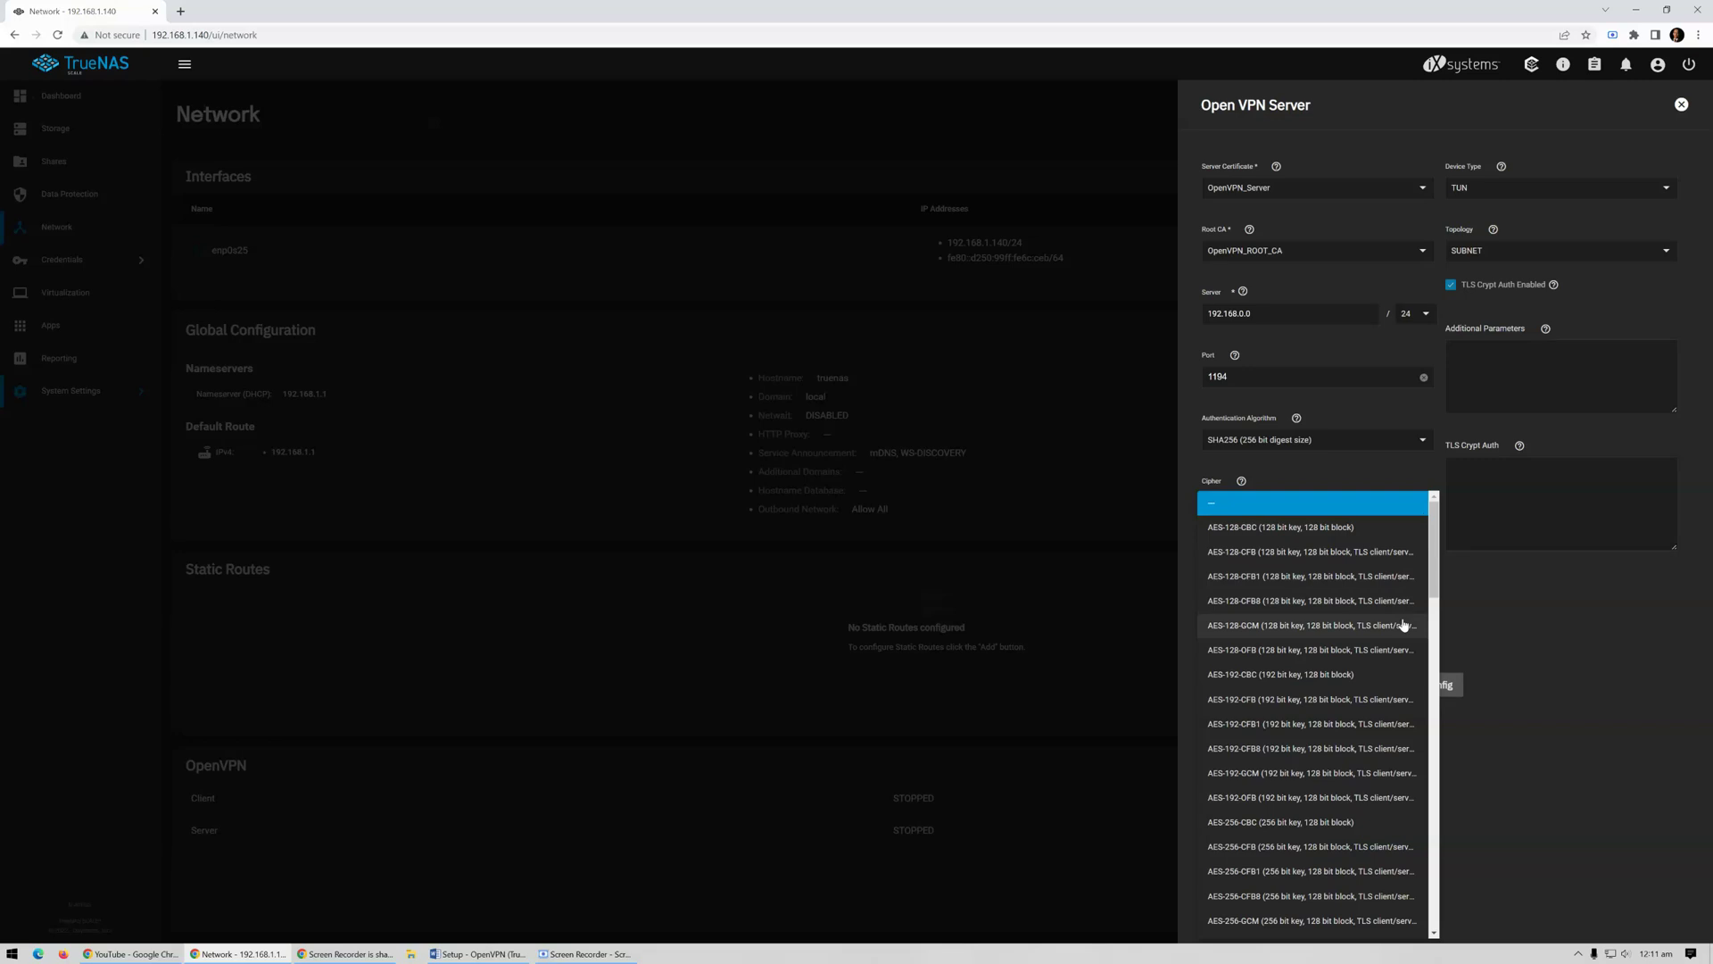
{"action": "scroll", "coordinate": [1404, 625], "scroll_direction": "down", "scroll_amount": 3}
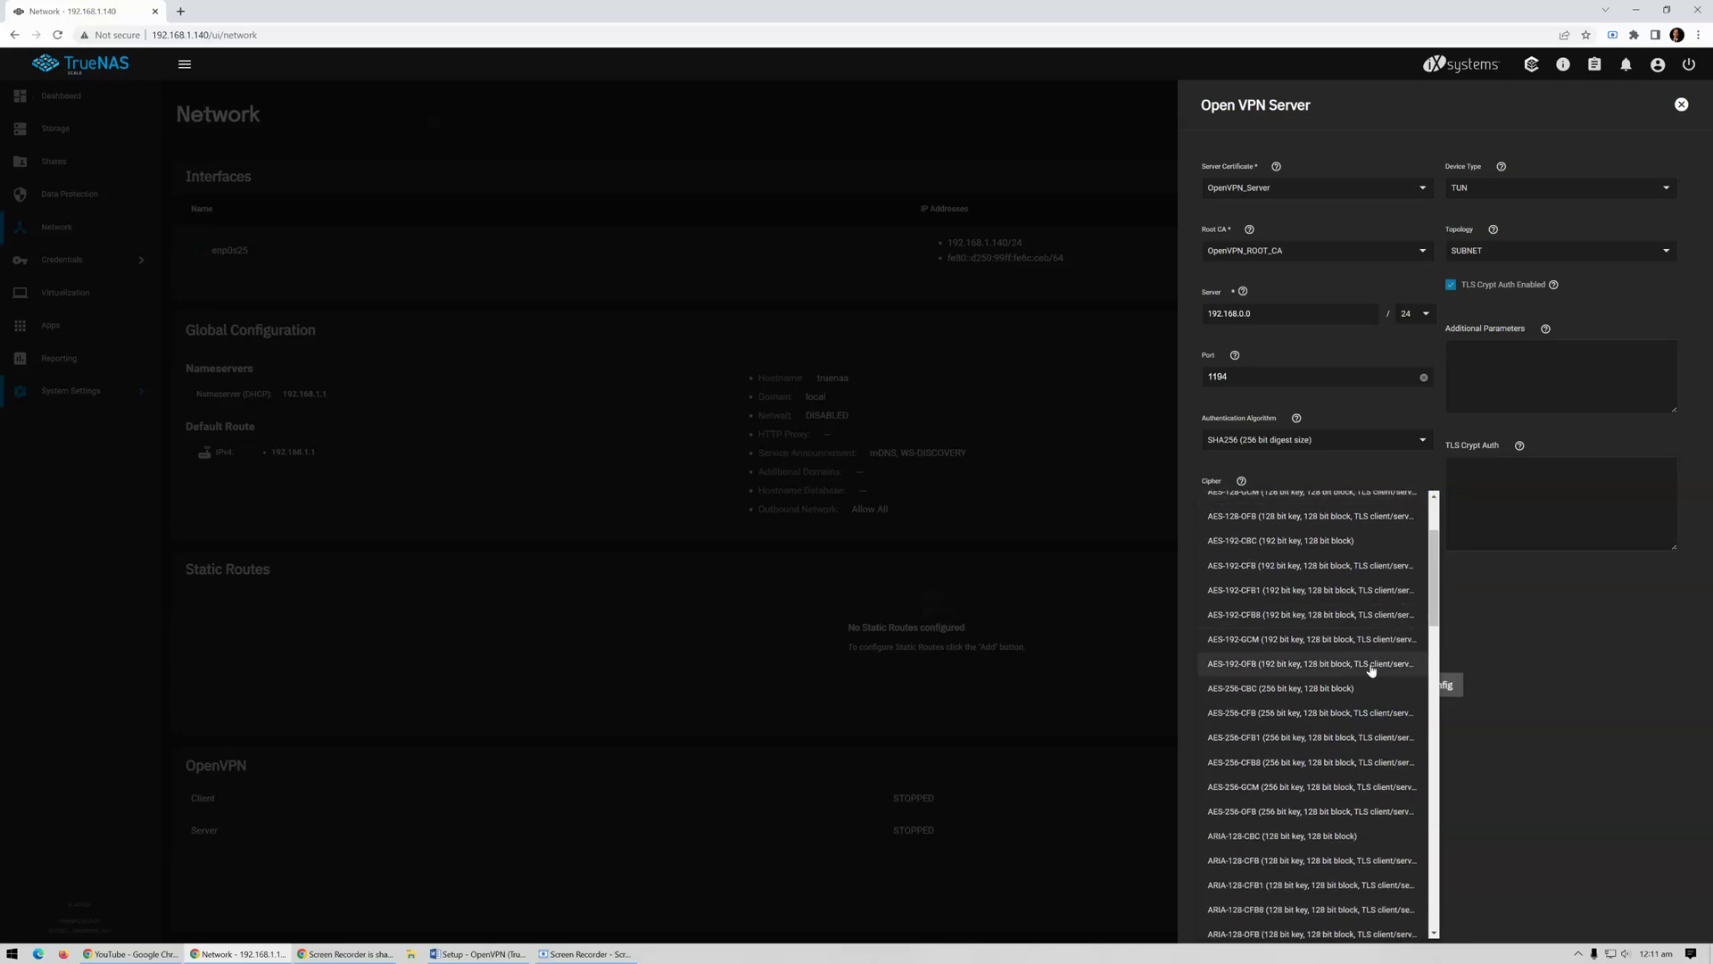
{"action": "left_click", "coordinate": [1359, 689]}
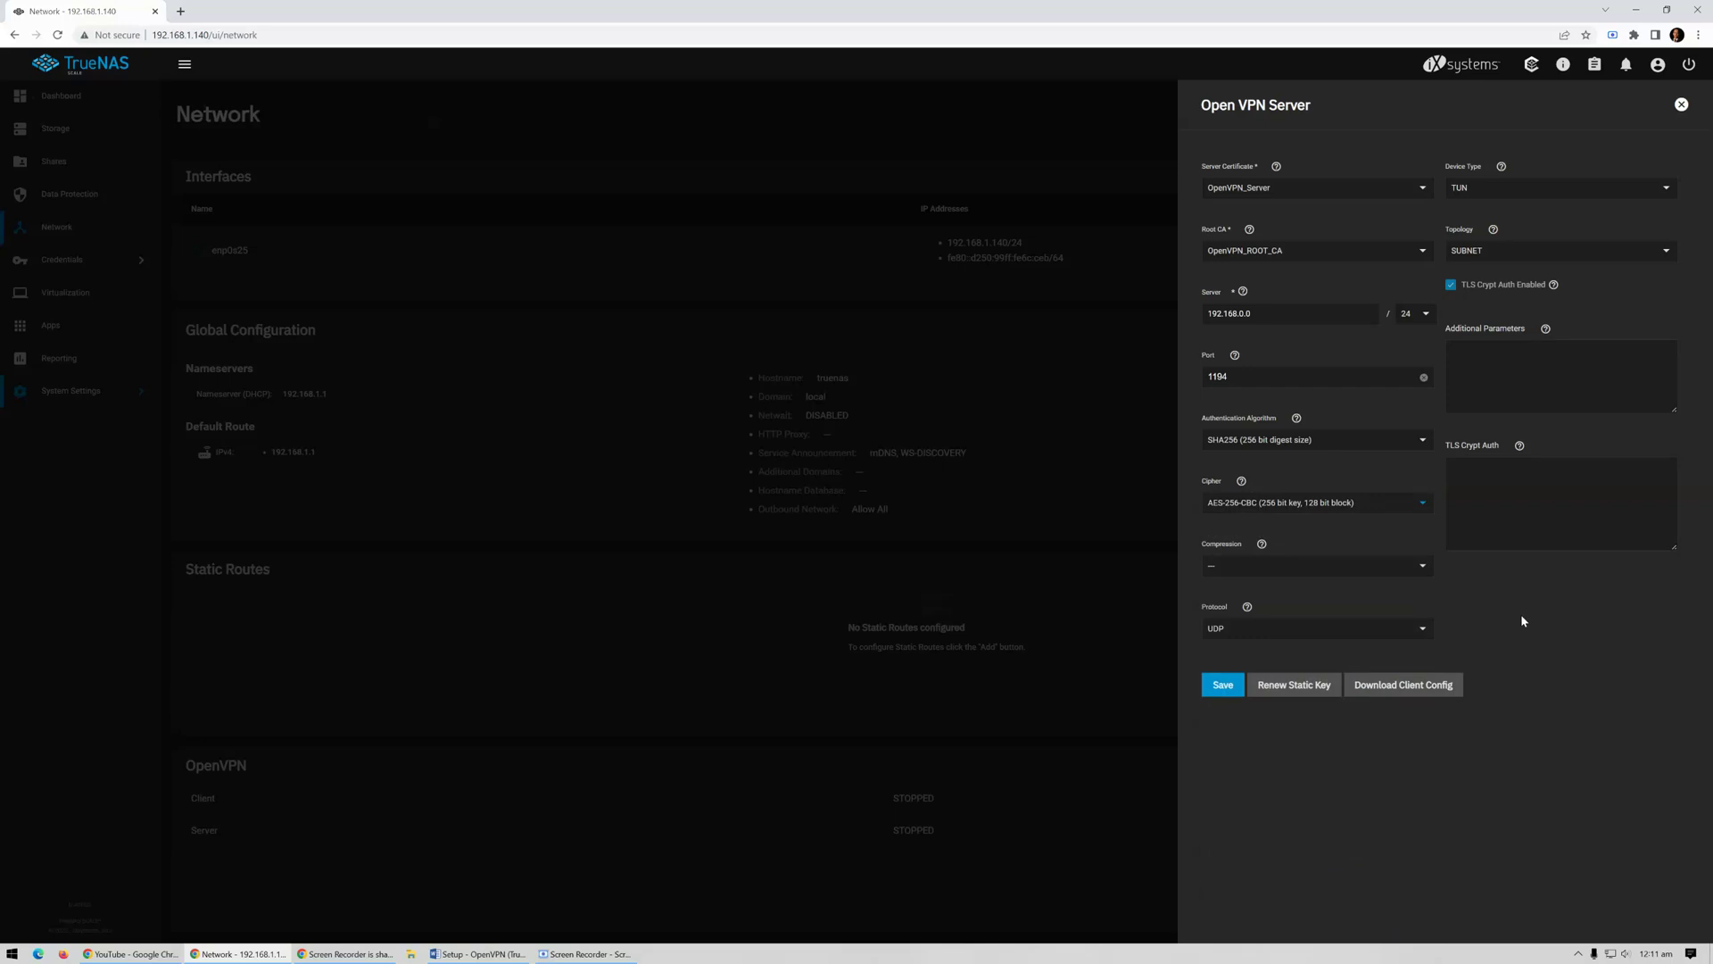
{"action": "left_click", "coordinate": [1422, 566]}
{"action": "left_click", "coordinate": [1520, 584]}
{"action": "left_click", "coordinate": [1512, 359]}
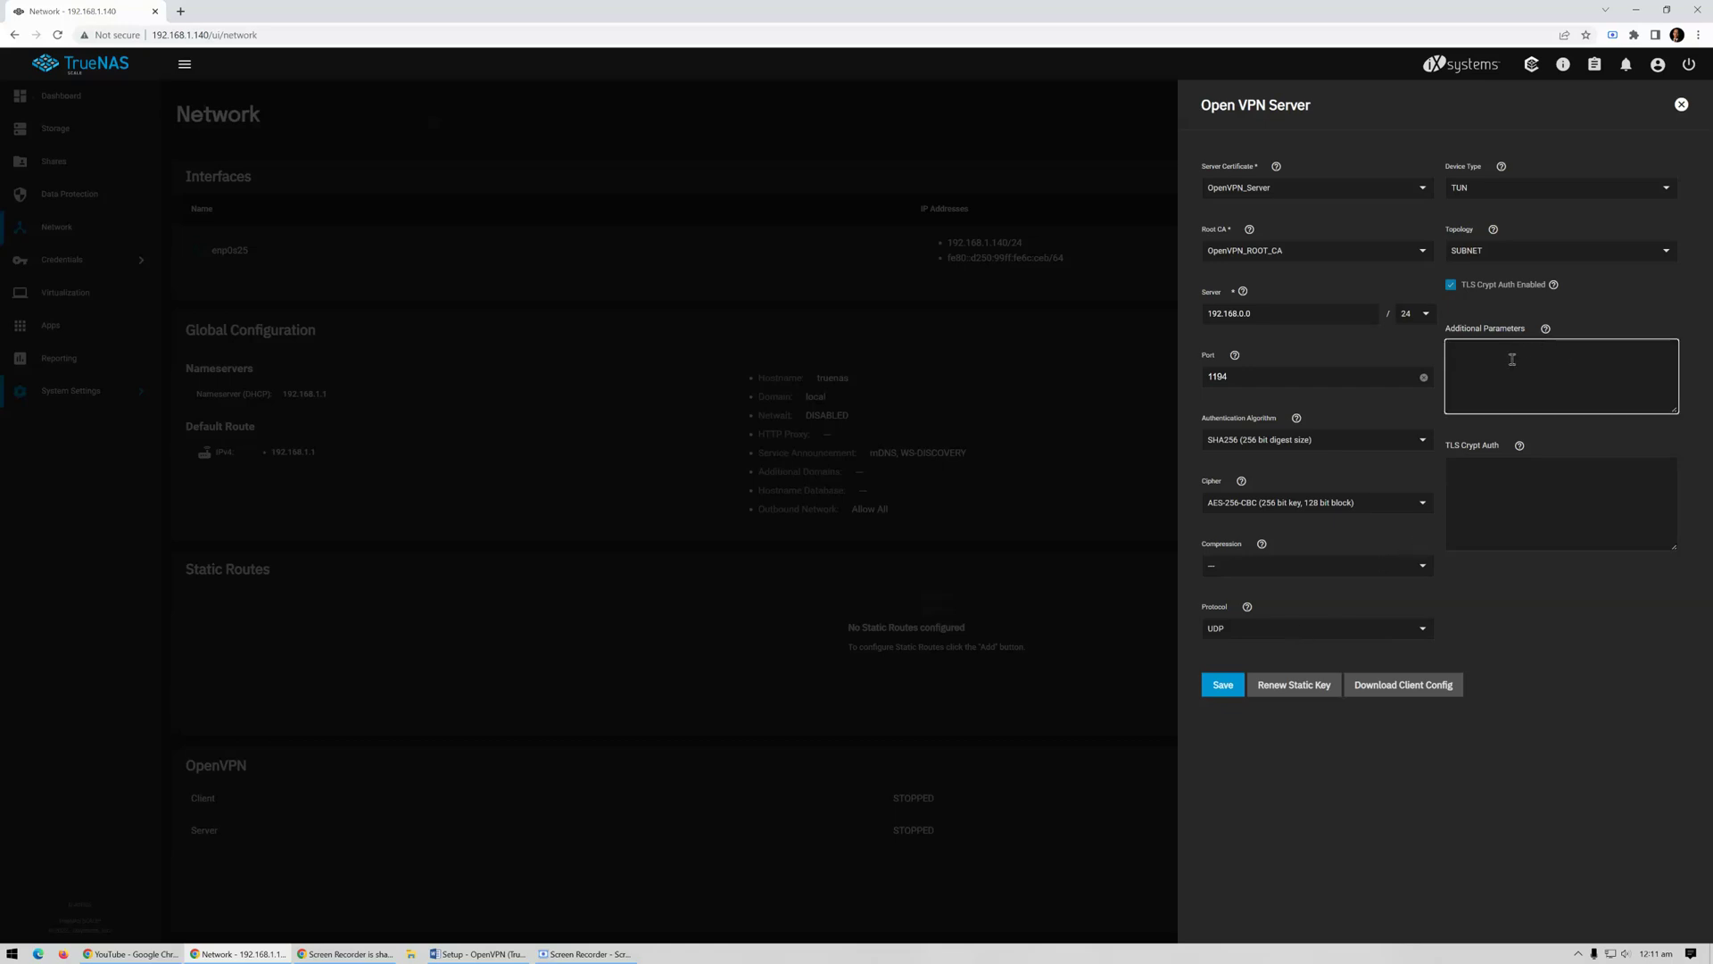
Add the parameter push "route 192.168.1.0 255.255.255.0" and save the OpenVPN server settings
{"action": "type", "text": "push \"rout"}
{"action": "type", "text": "55.255.255.0"}
{"action": "left_click", "coordinate": [1225, 685]}
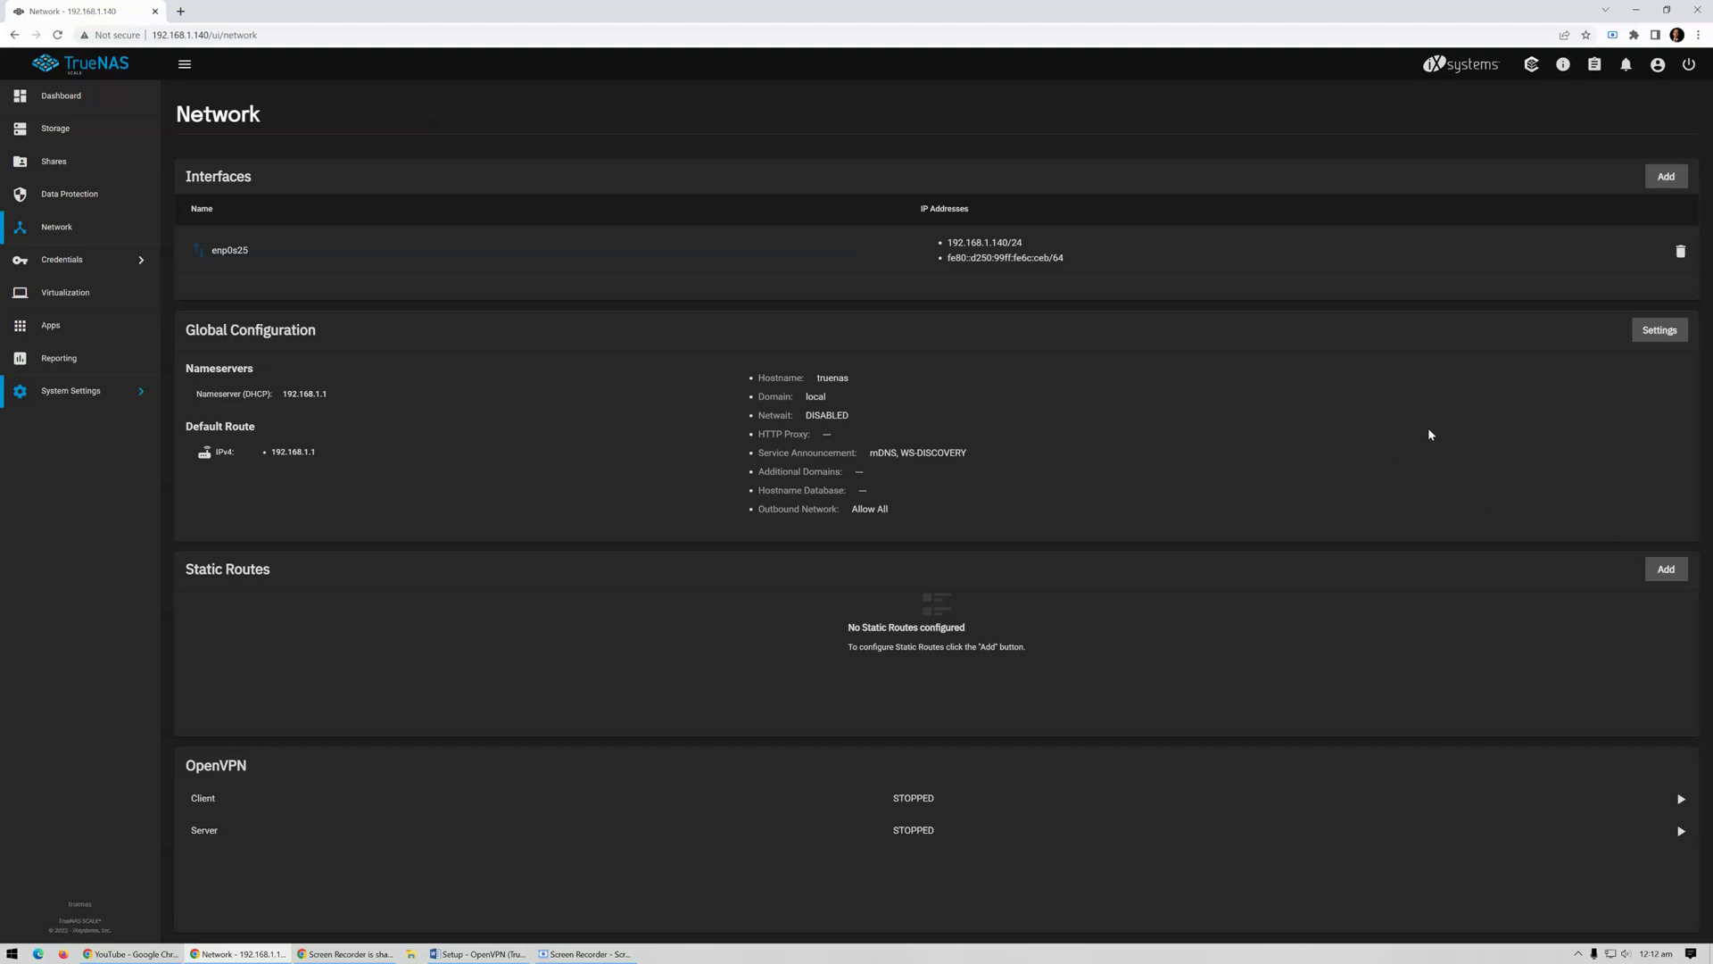
{"action": "left_click", "coordinate": [90, 406]}
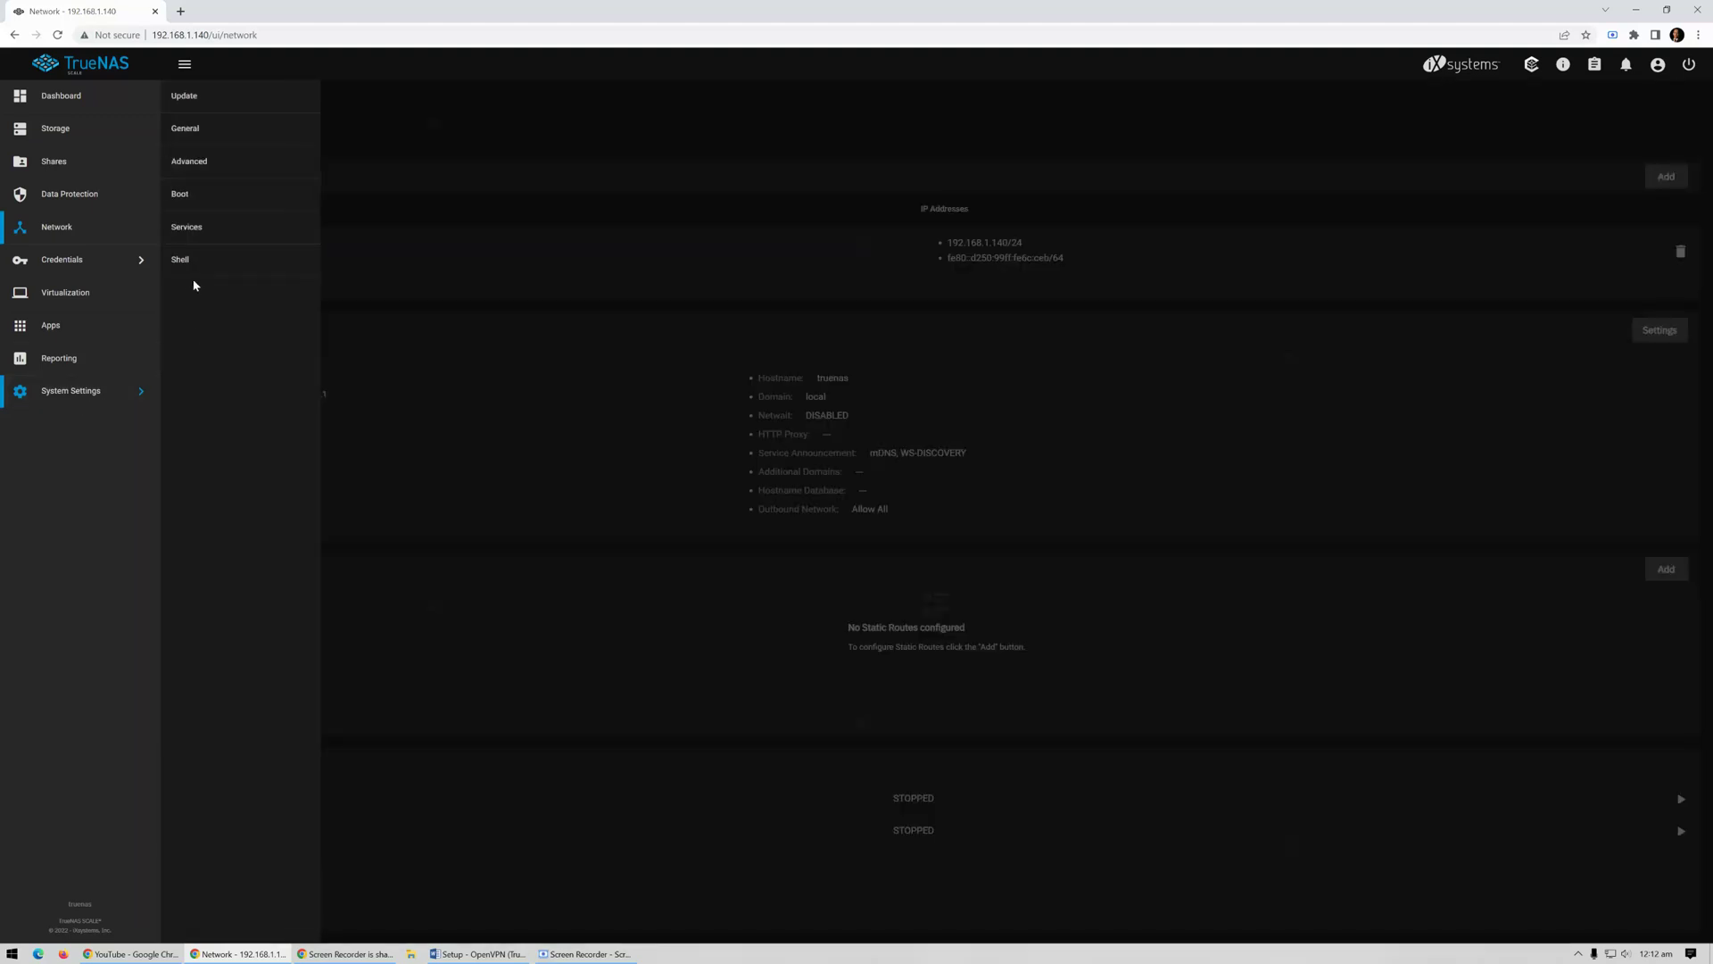
Turn on the OpenVPN Server service after dismissing the client service's failed-start message
{"action": "left_click", "coordinate": [191, 229]}
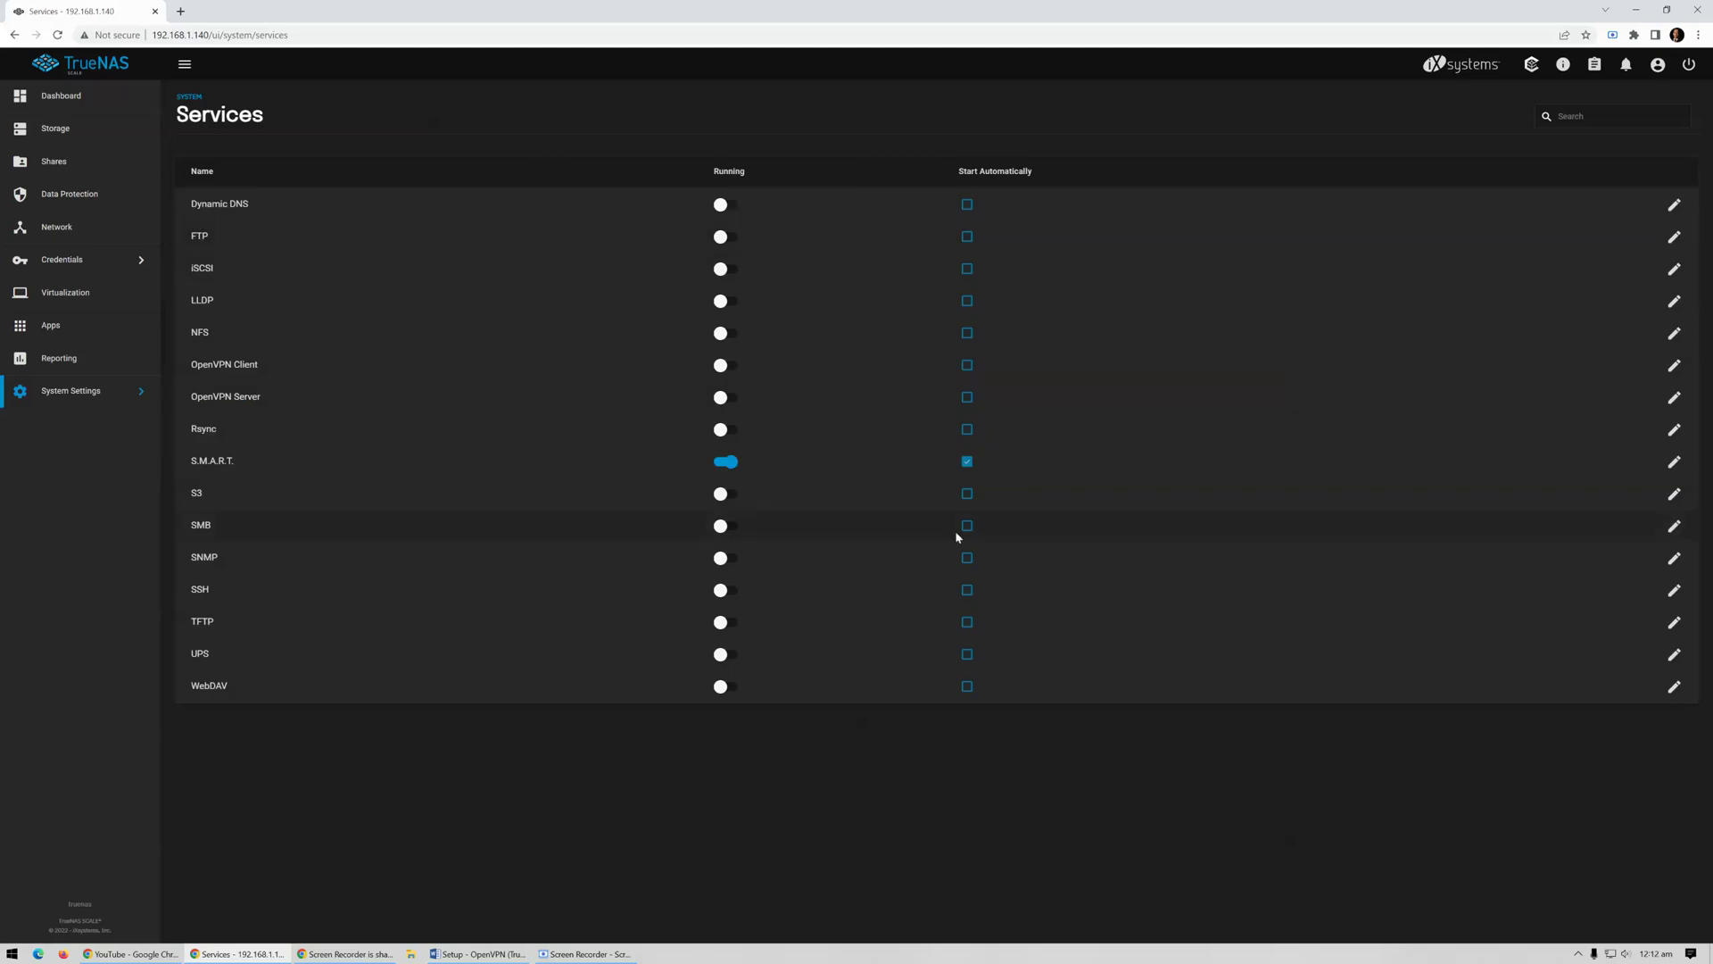
{"action": "left_click", "coordinate": [725, 366]}
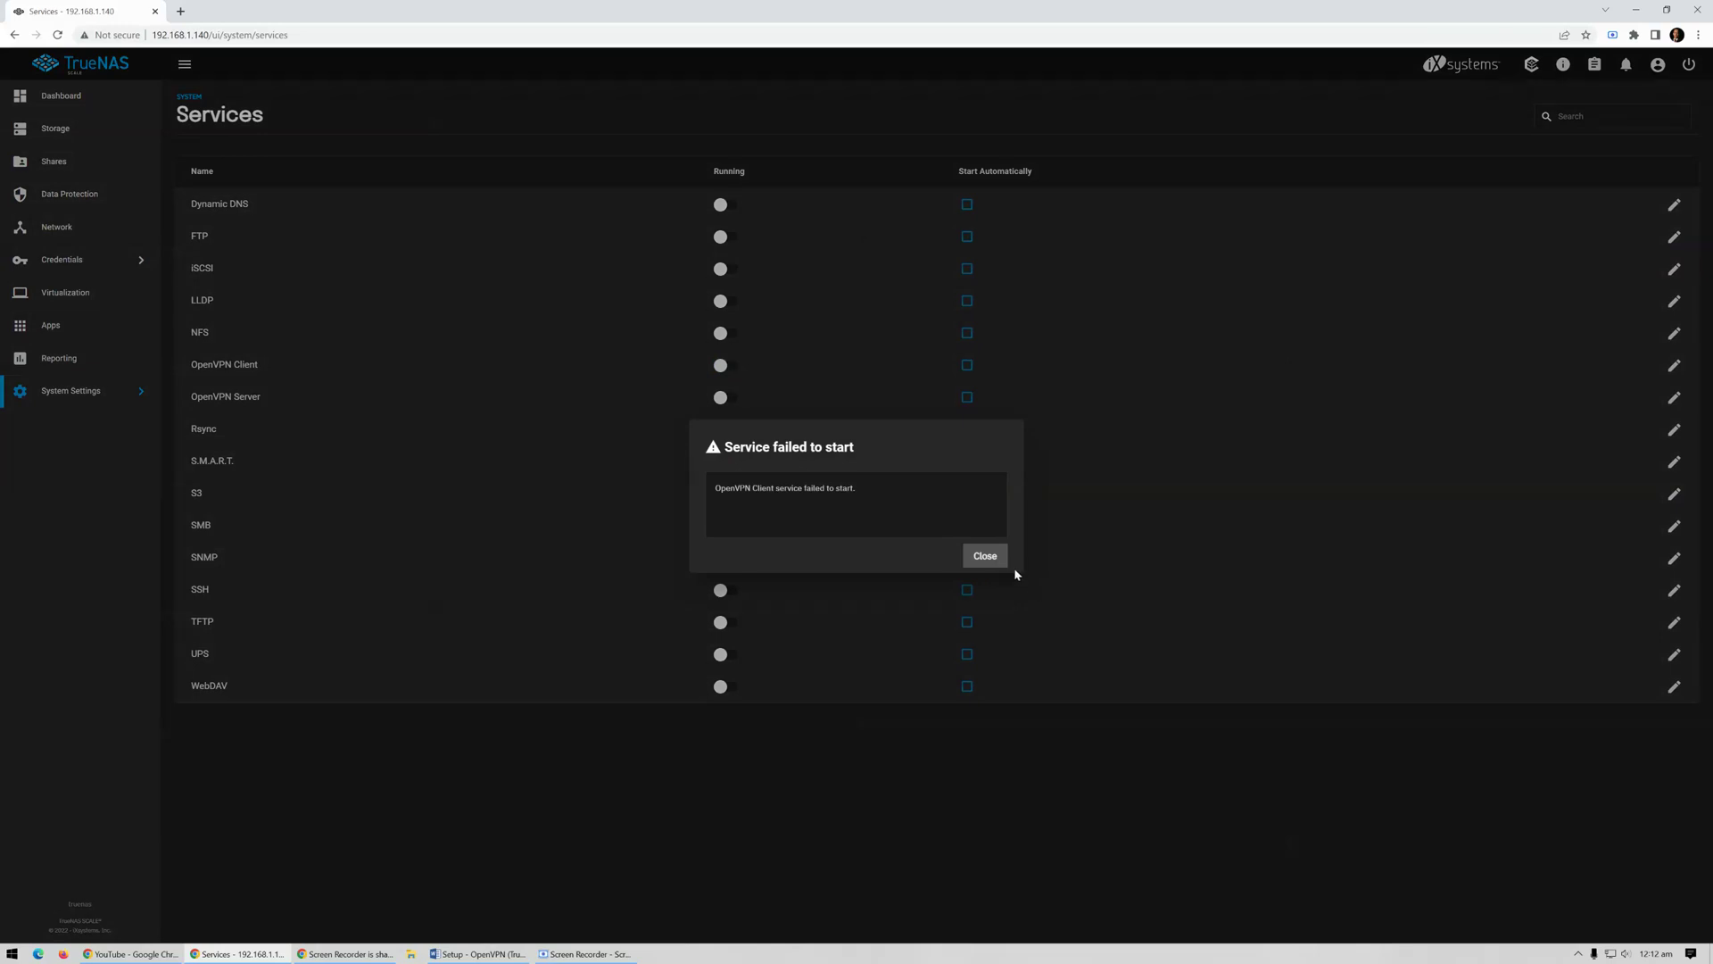
{"action": "left_click", "coordinate": [985, 556]}
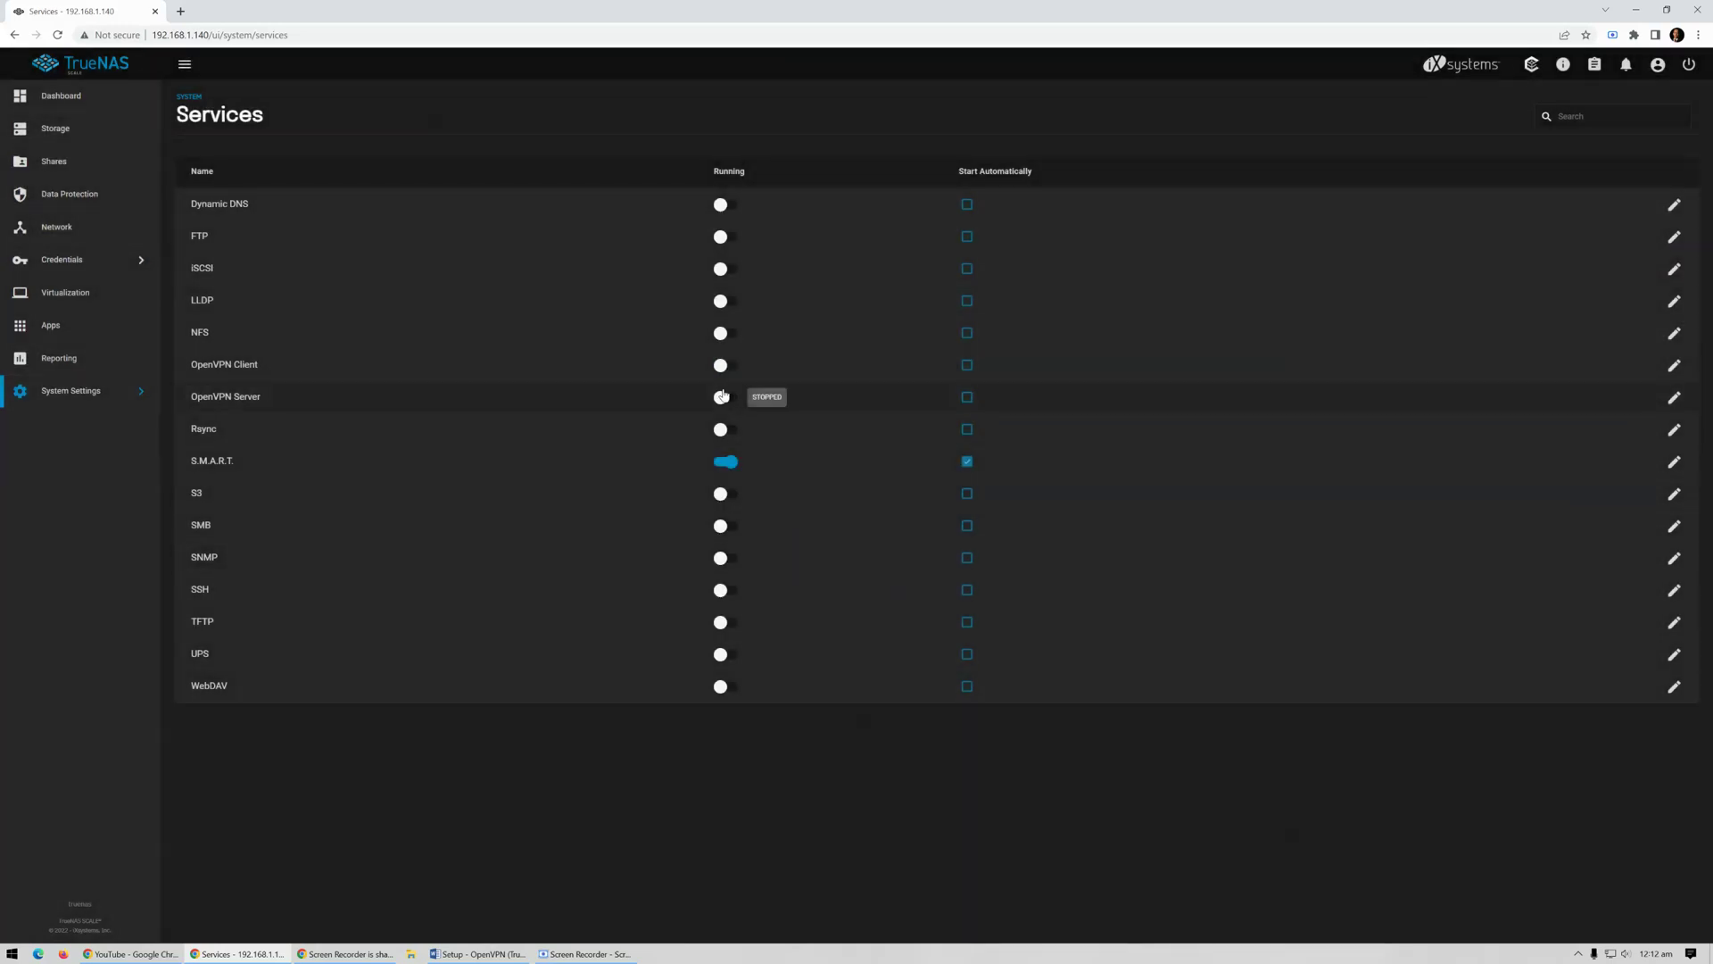
{"action": "left_click", "coordinate": [724, 396]}
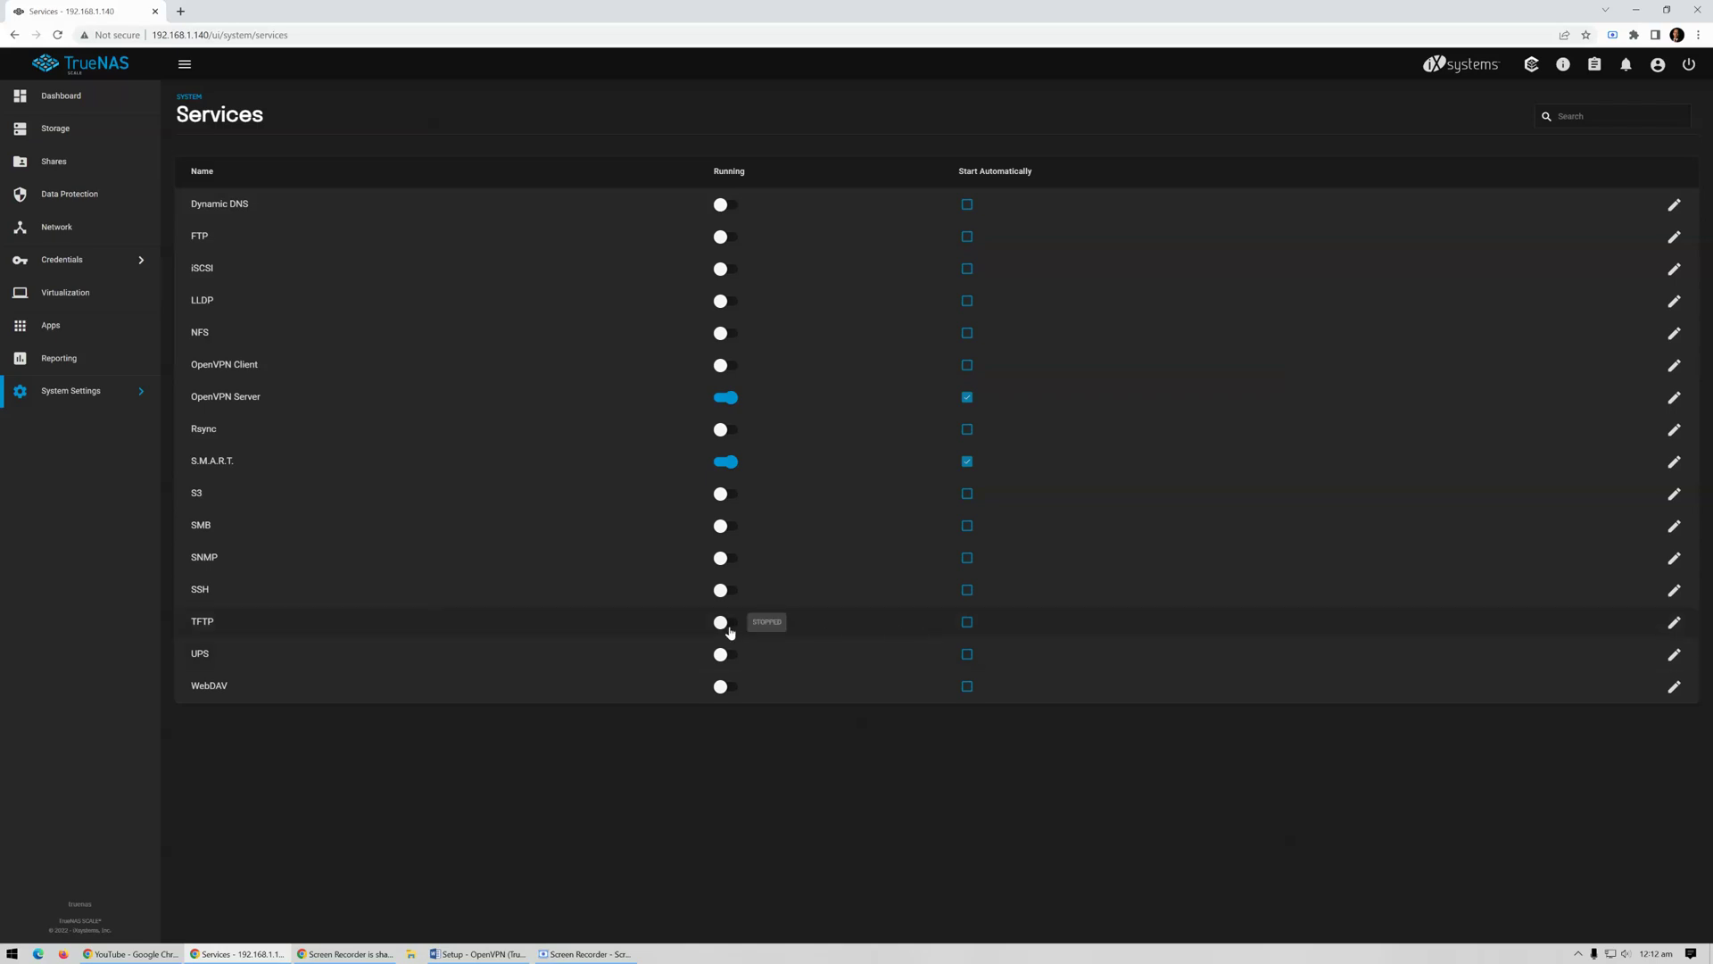
{"action": "left_click", "coordinate": [102, 396]}
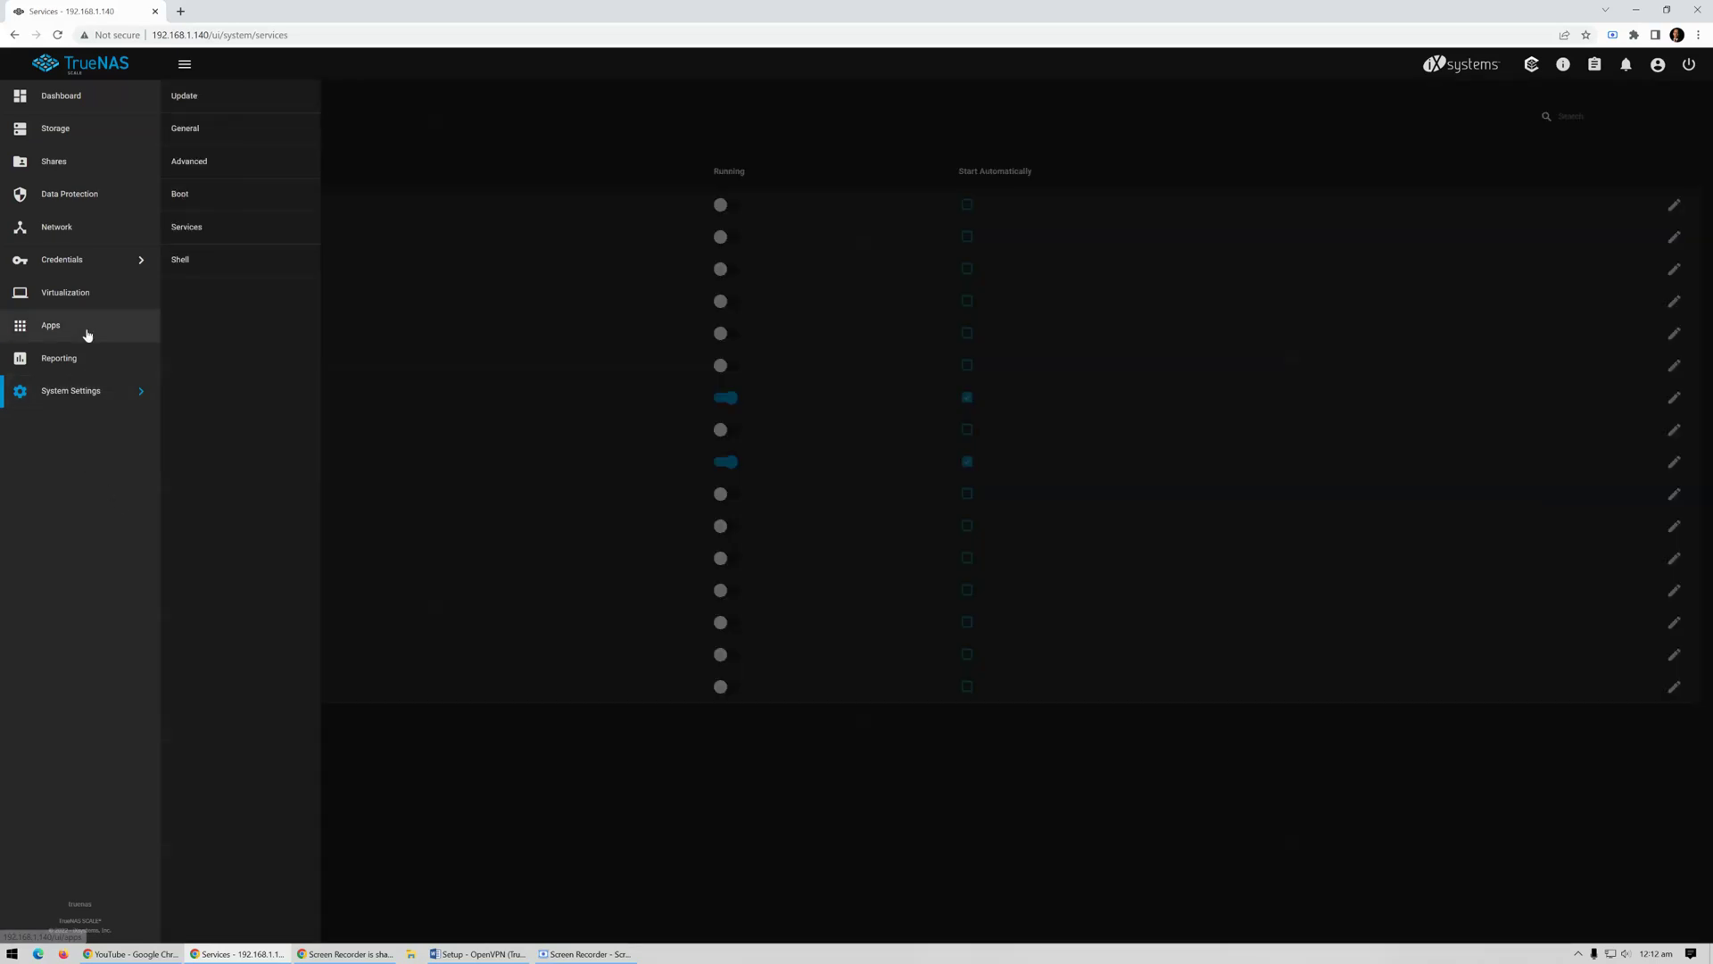
Start a new certificate in Credentials > Certificates and enter the client certificate's name
{"action": "left_click", "coordinate": [102, 270]}
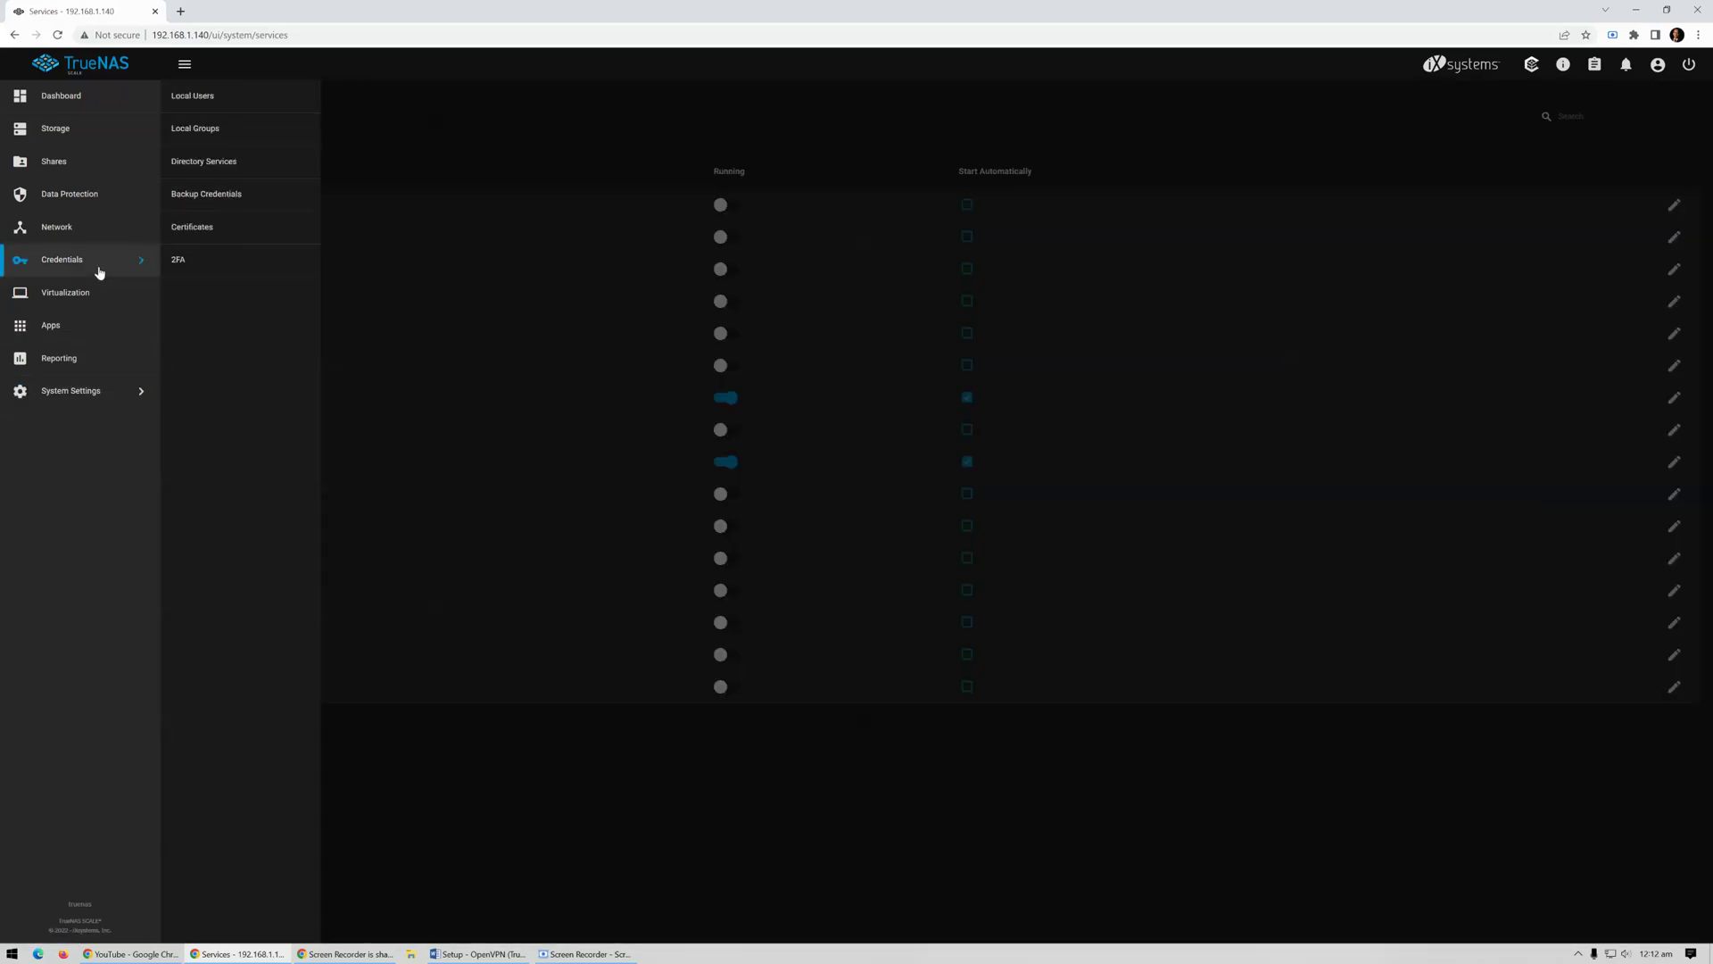
{"action": "left_click", "coordinate": [222, 230]}
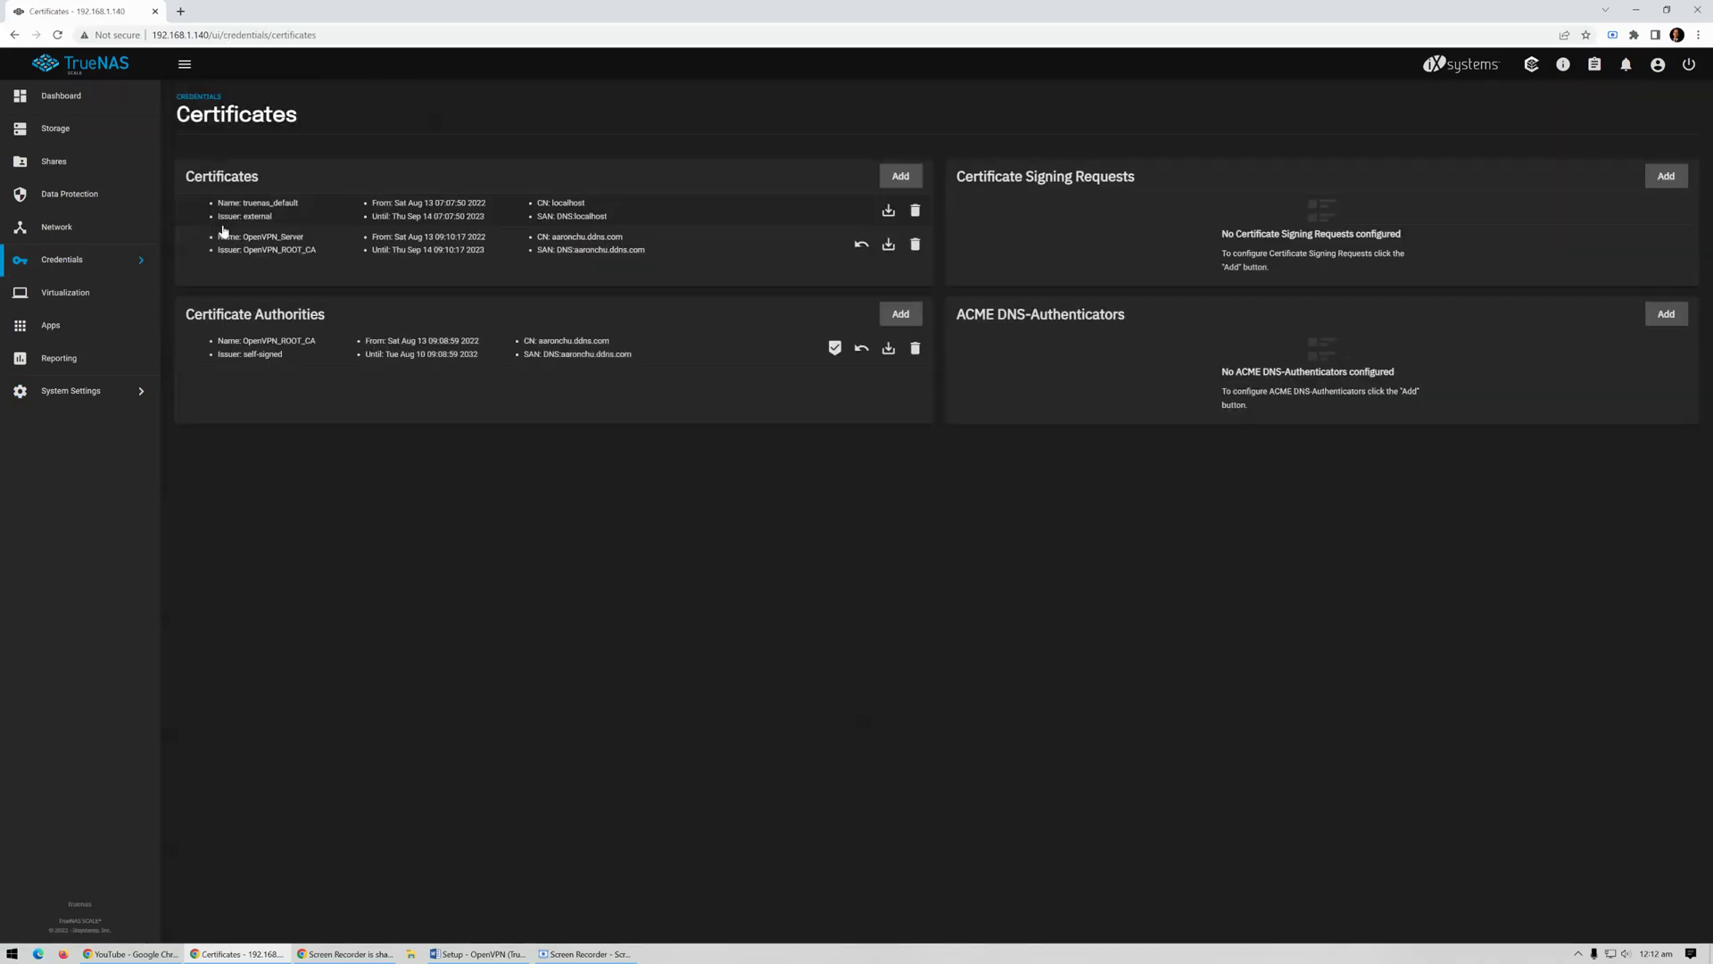
{"action": "left_click", "coordinate": [902, 179]}
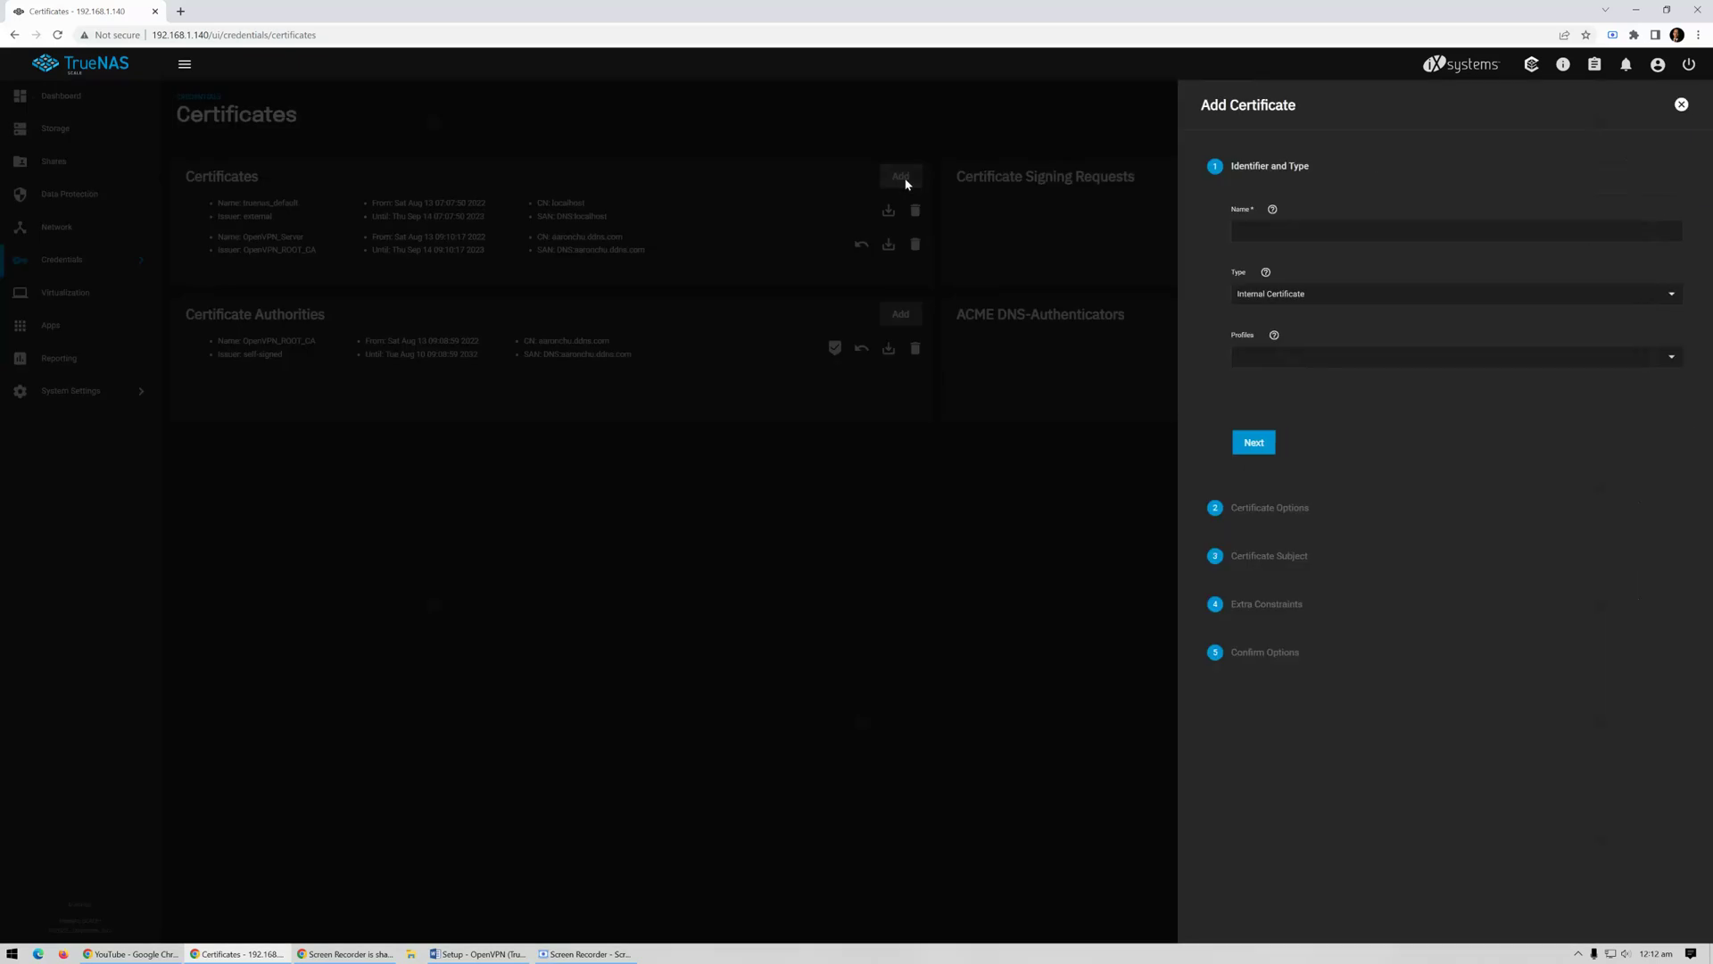
{"action": "left_click", "coordinate": [1324, 236]}
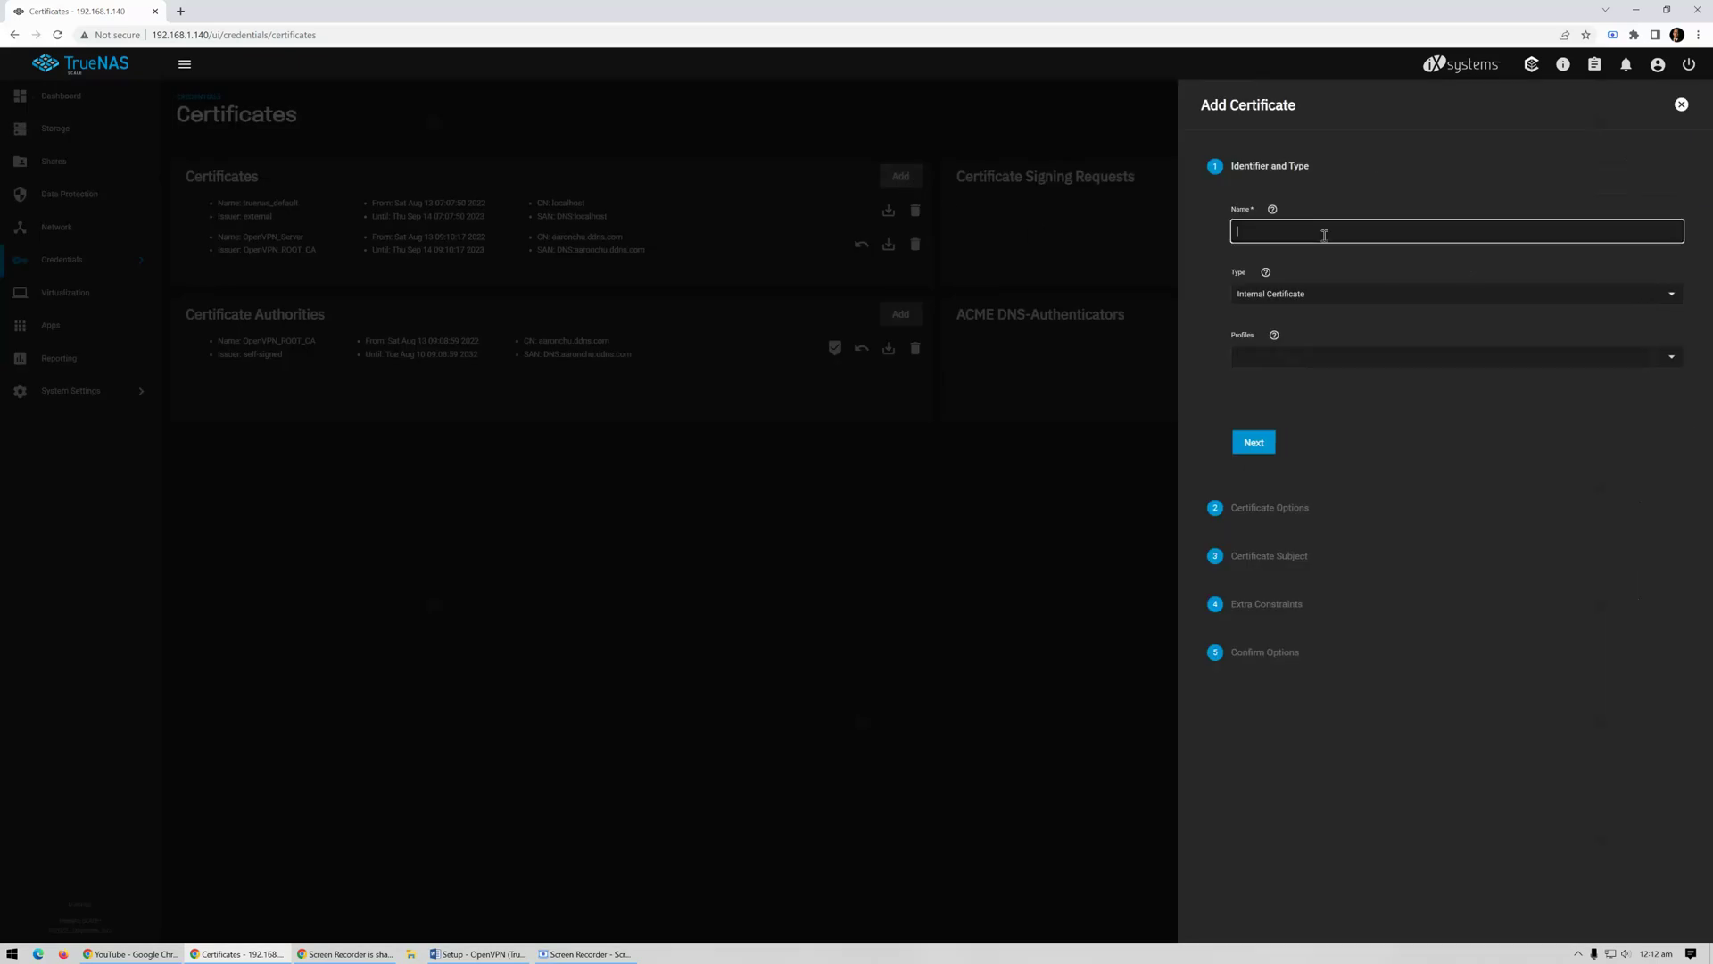
{"action": "type", "text": "OpenVPN_Aaron"}
Choose the Openvpn Client Certificate profile and sign it with OpenVPN_ROOT_CA
{"action": "left_click", "coordinate": [1587, 356]}
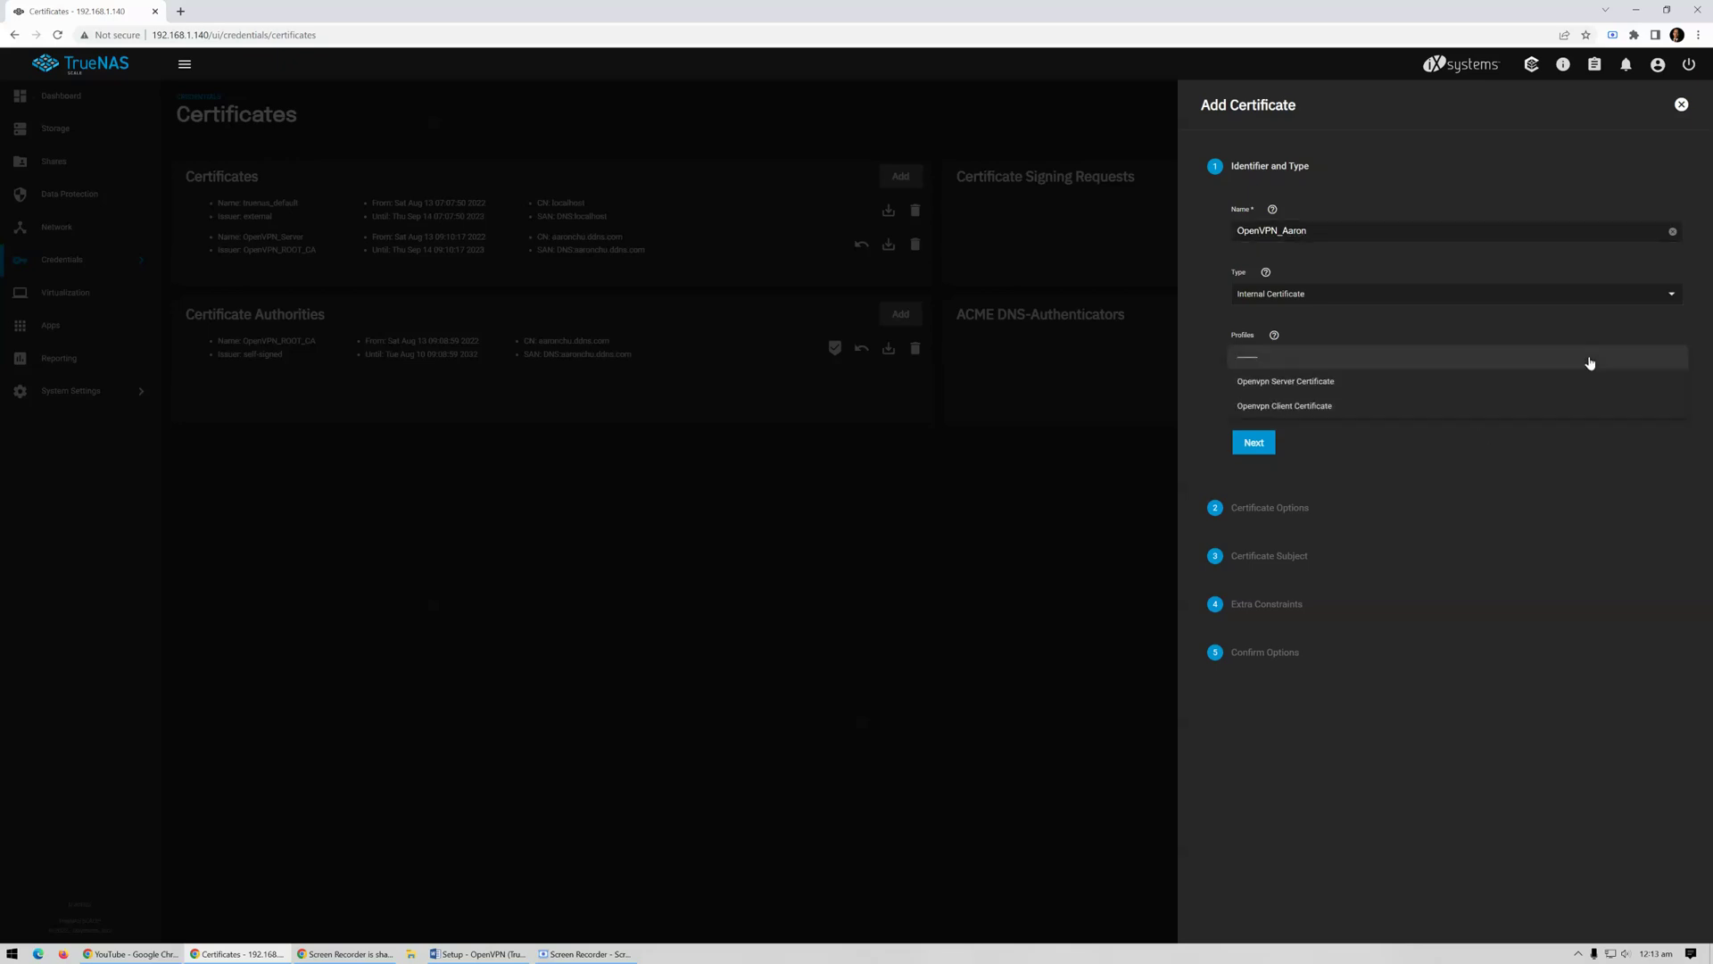
{"action": "left_click", "coordinate": [1529, 413]}
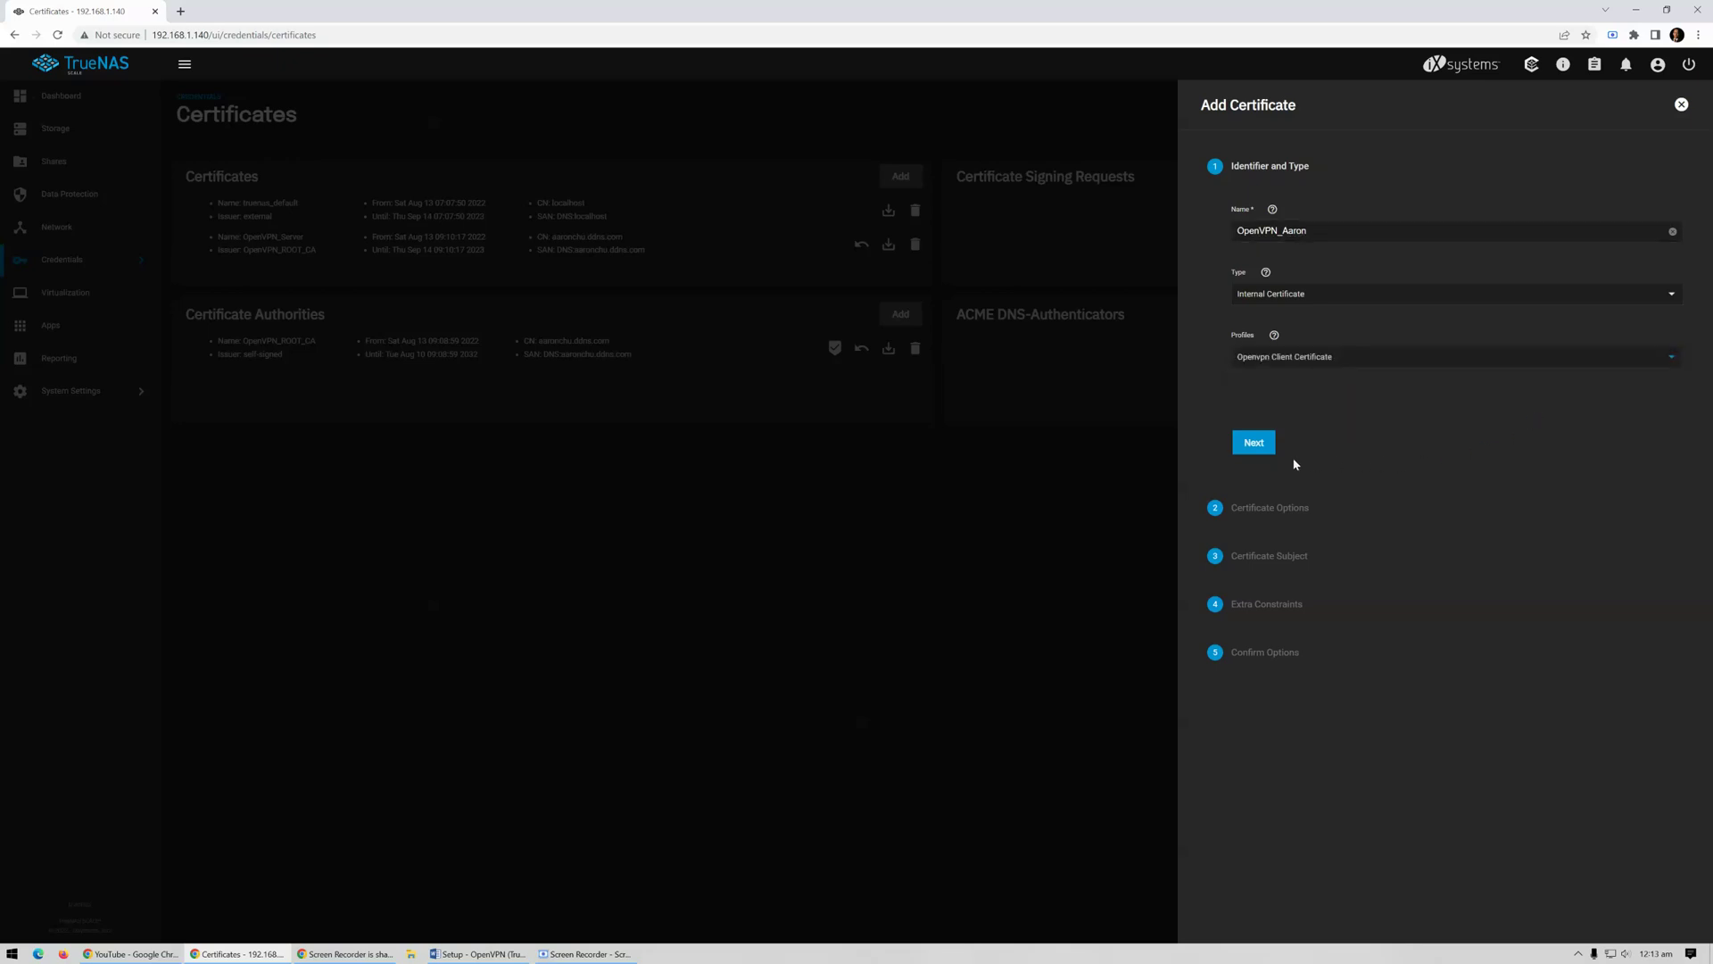
{"action": "left_click", "coordinate": [1255, 446]}
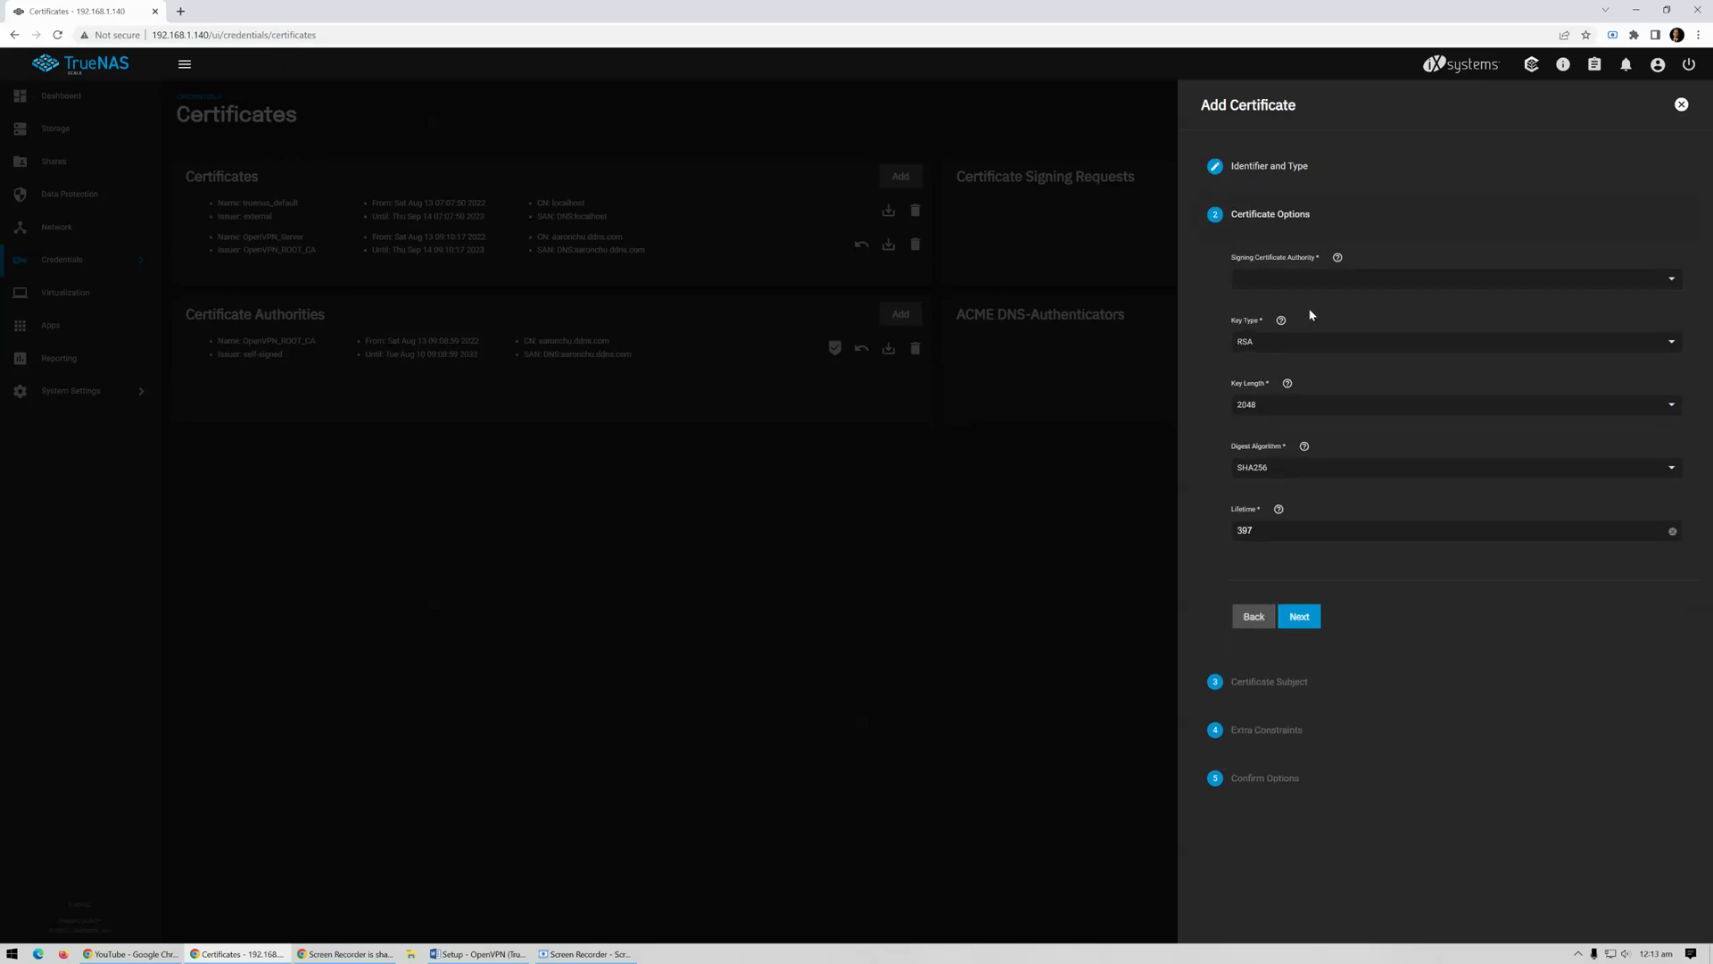
{"action": "left_click", "coordinate": [1621, 279]}
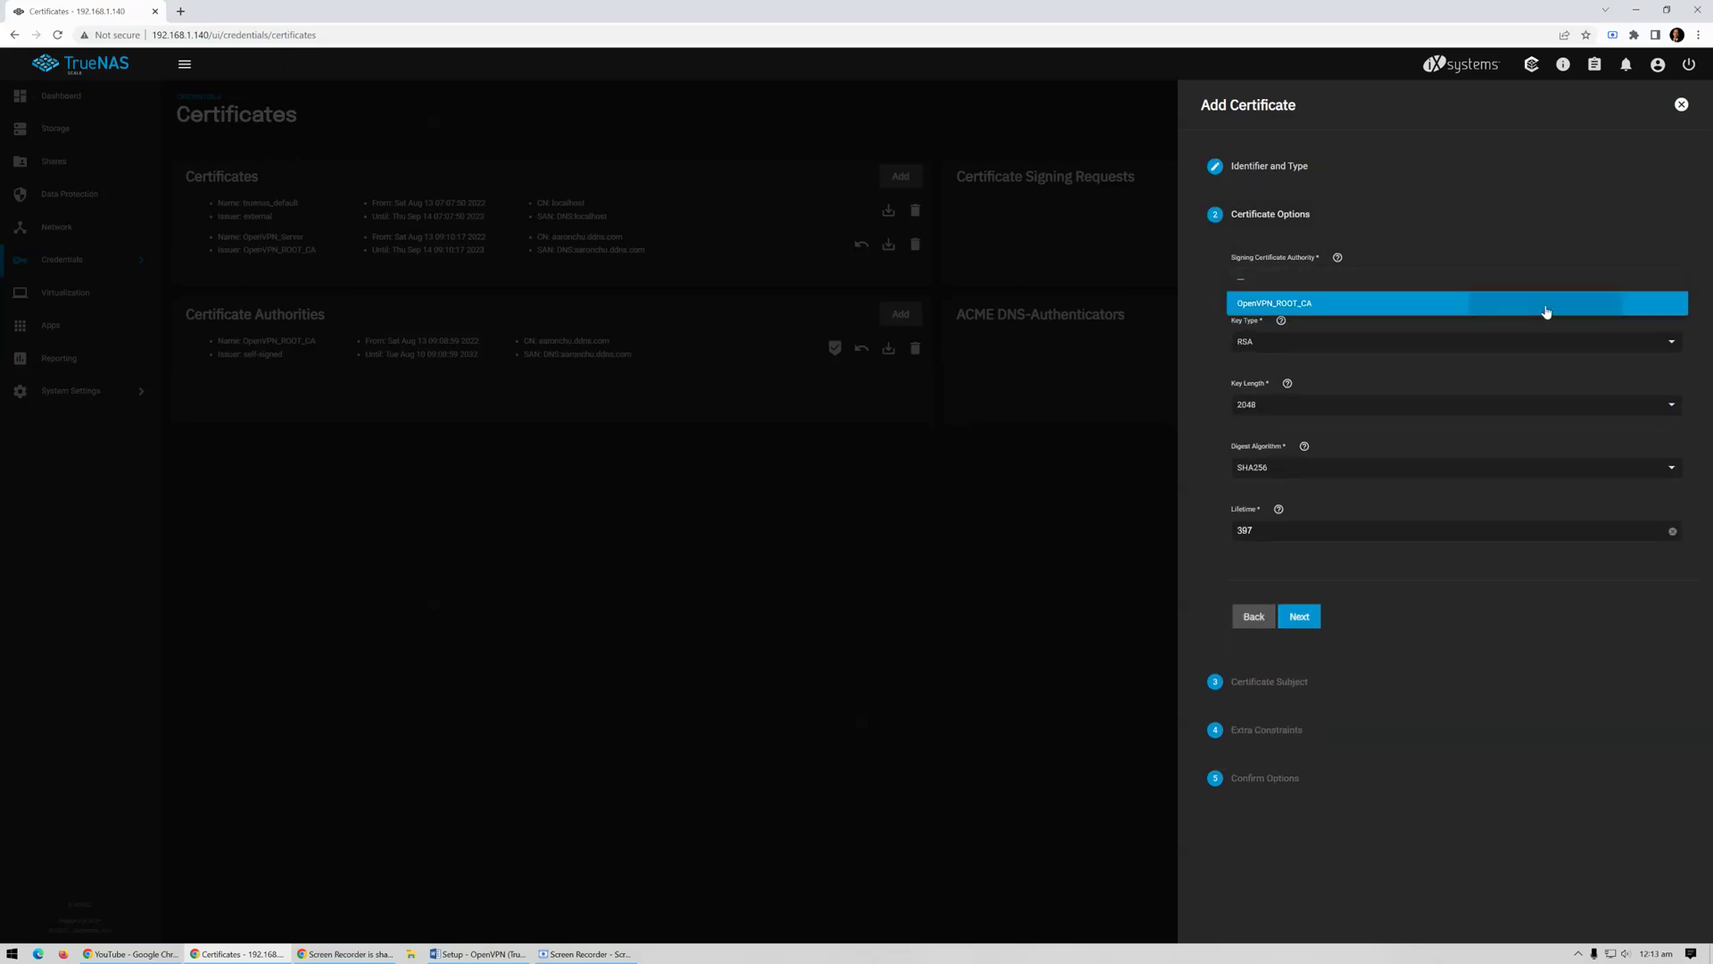
{"action": "left_click", "coordinate": [1547, 308]}
Set the certificate subject to Country Hong Kong, State and Locality HK, and enter the organization name
{"action": "left_click", "coordinate": [1315, 619]}
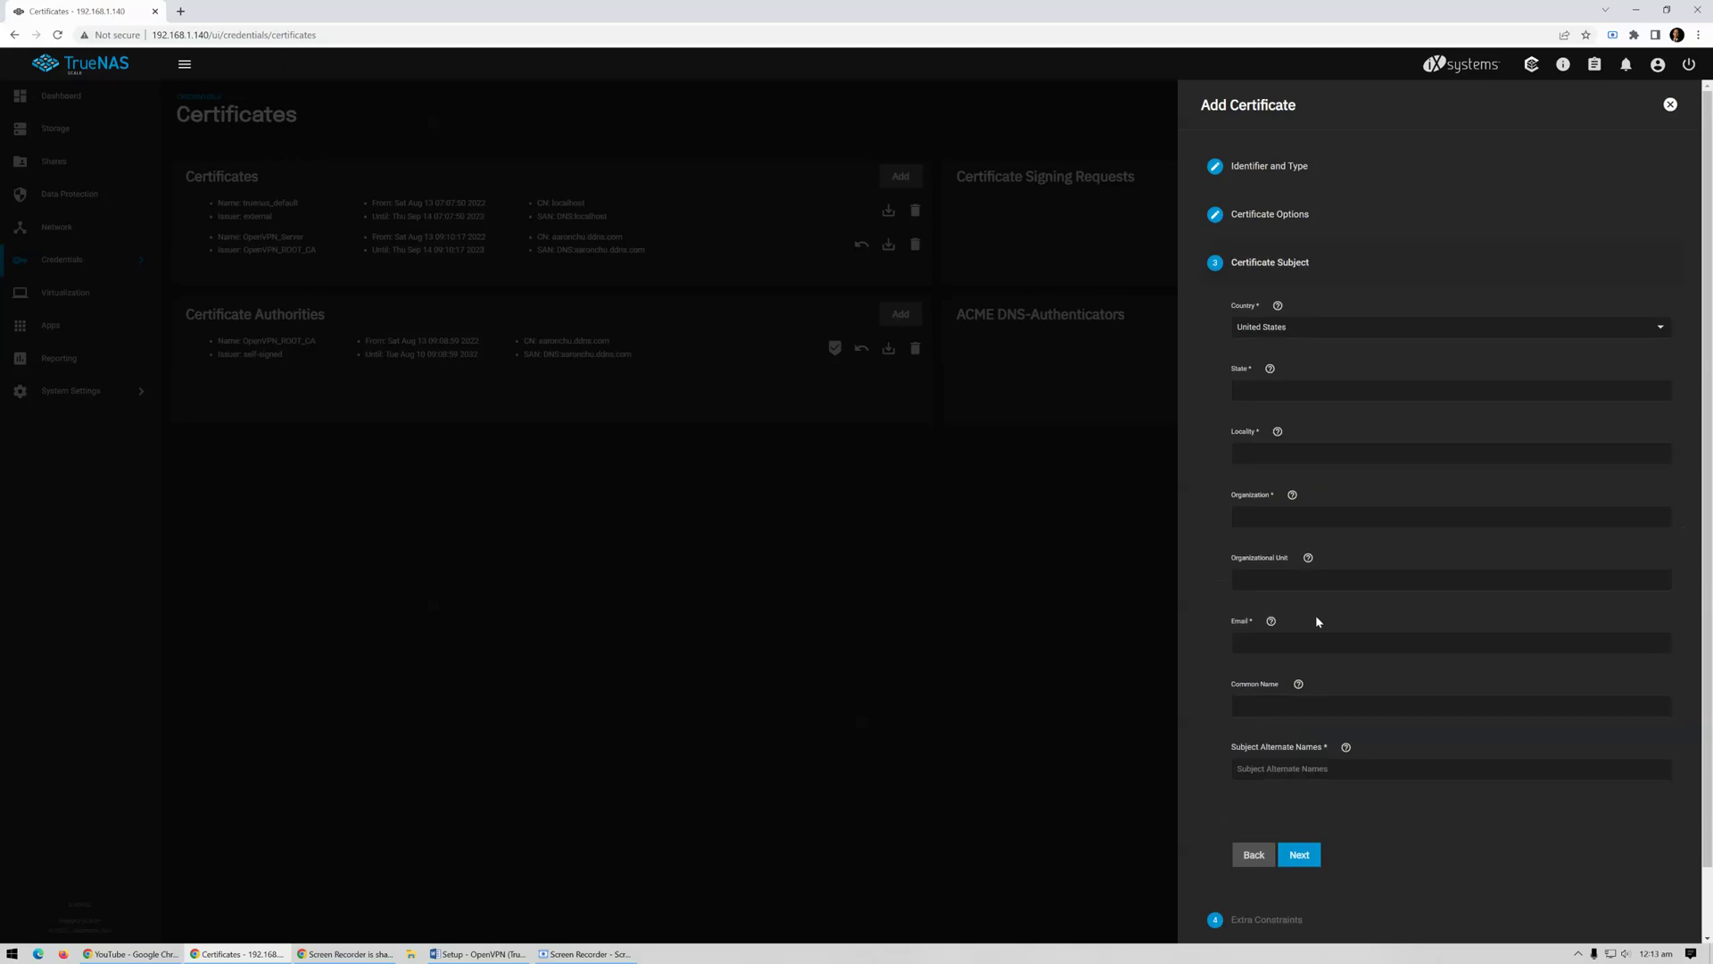
{"action": "left_click", "coordinate": [1663, 330]}
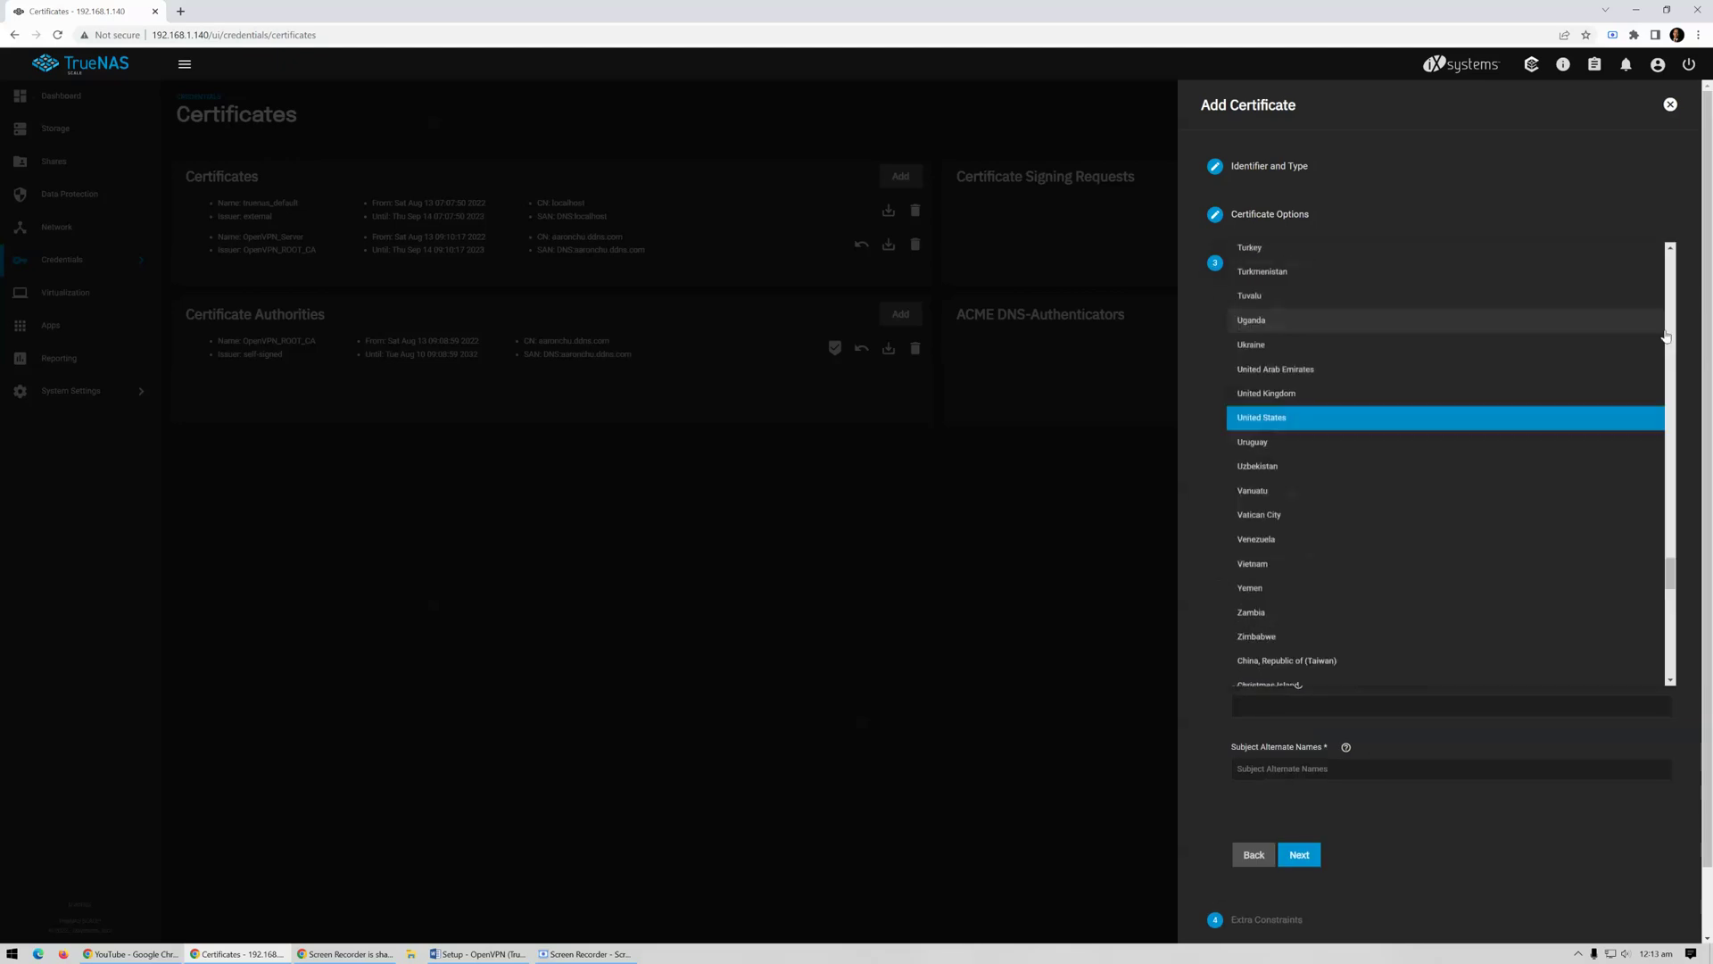
{"action": "left_click_drag", "start_coordinate": [1673, 595], "coordinate": [1672, 676]}
{"action": "left_click", "coordinate": [1325, 359]}
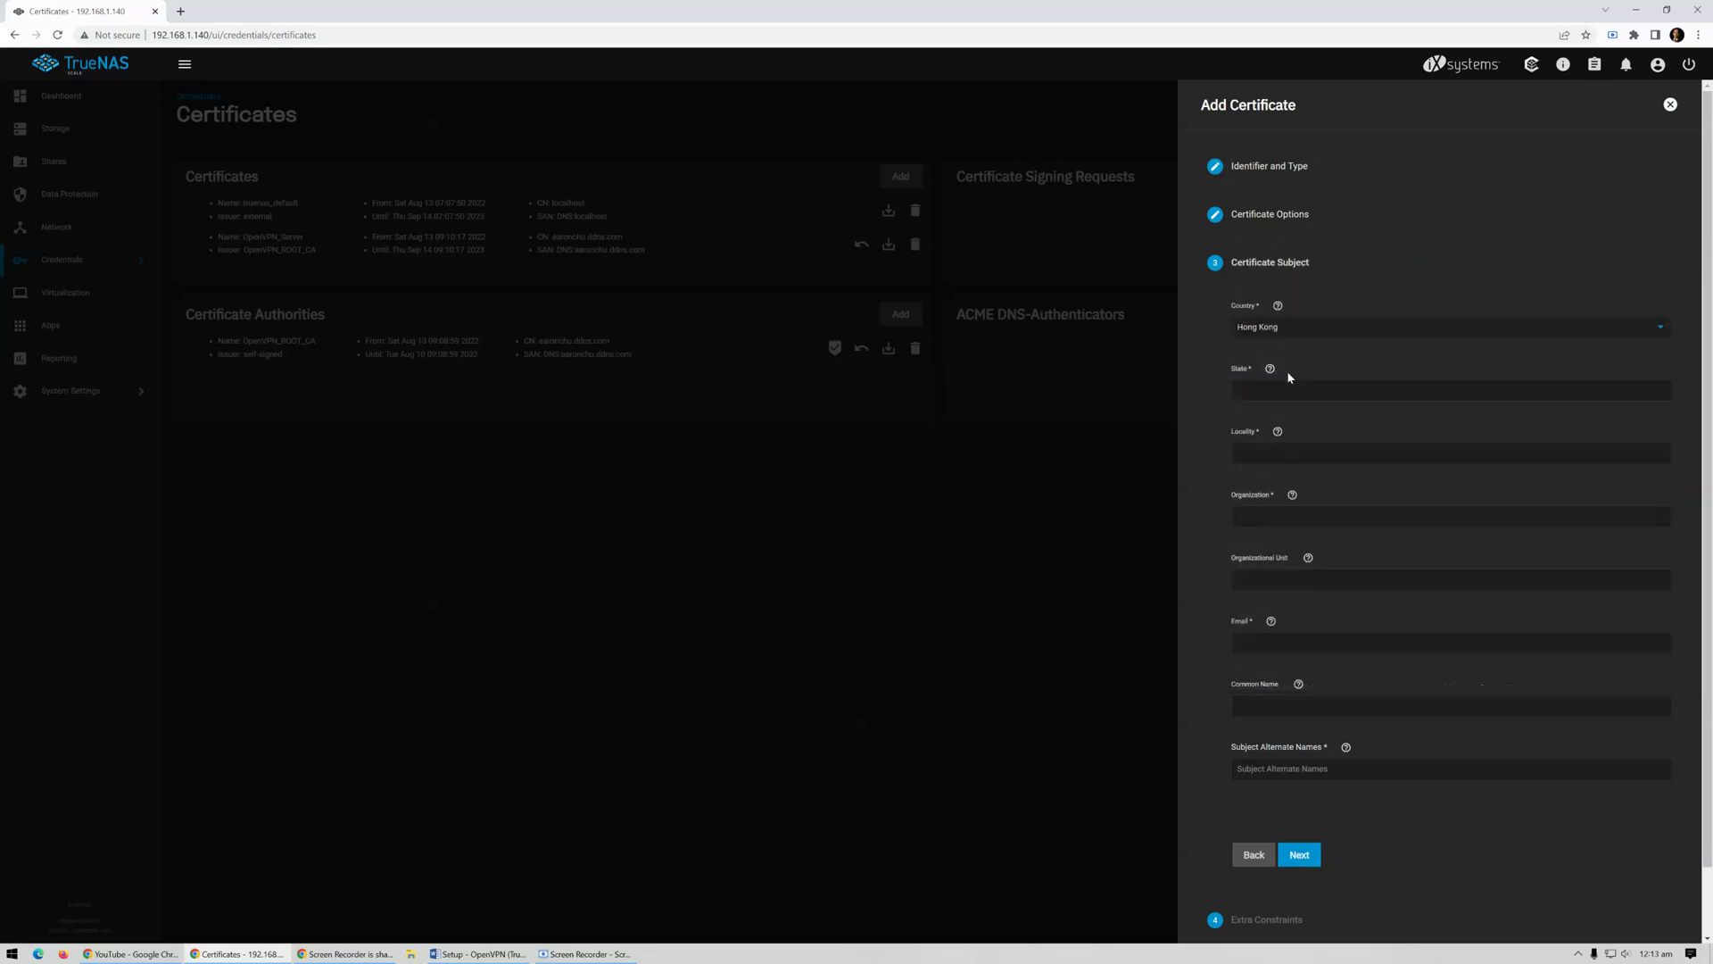
{"action": "left_click", "coordinate": [1268, 392]}
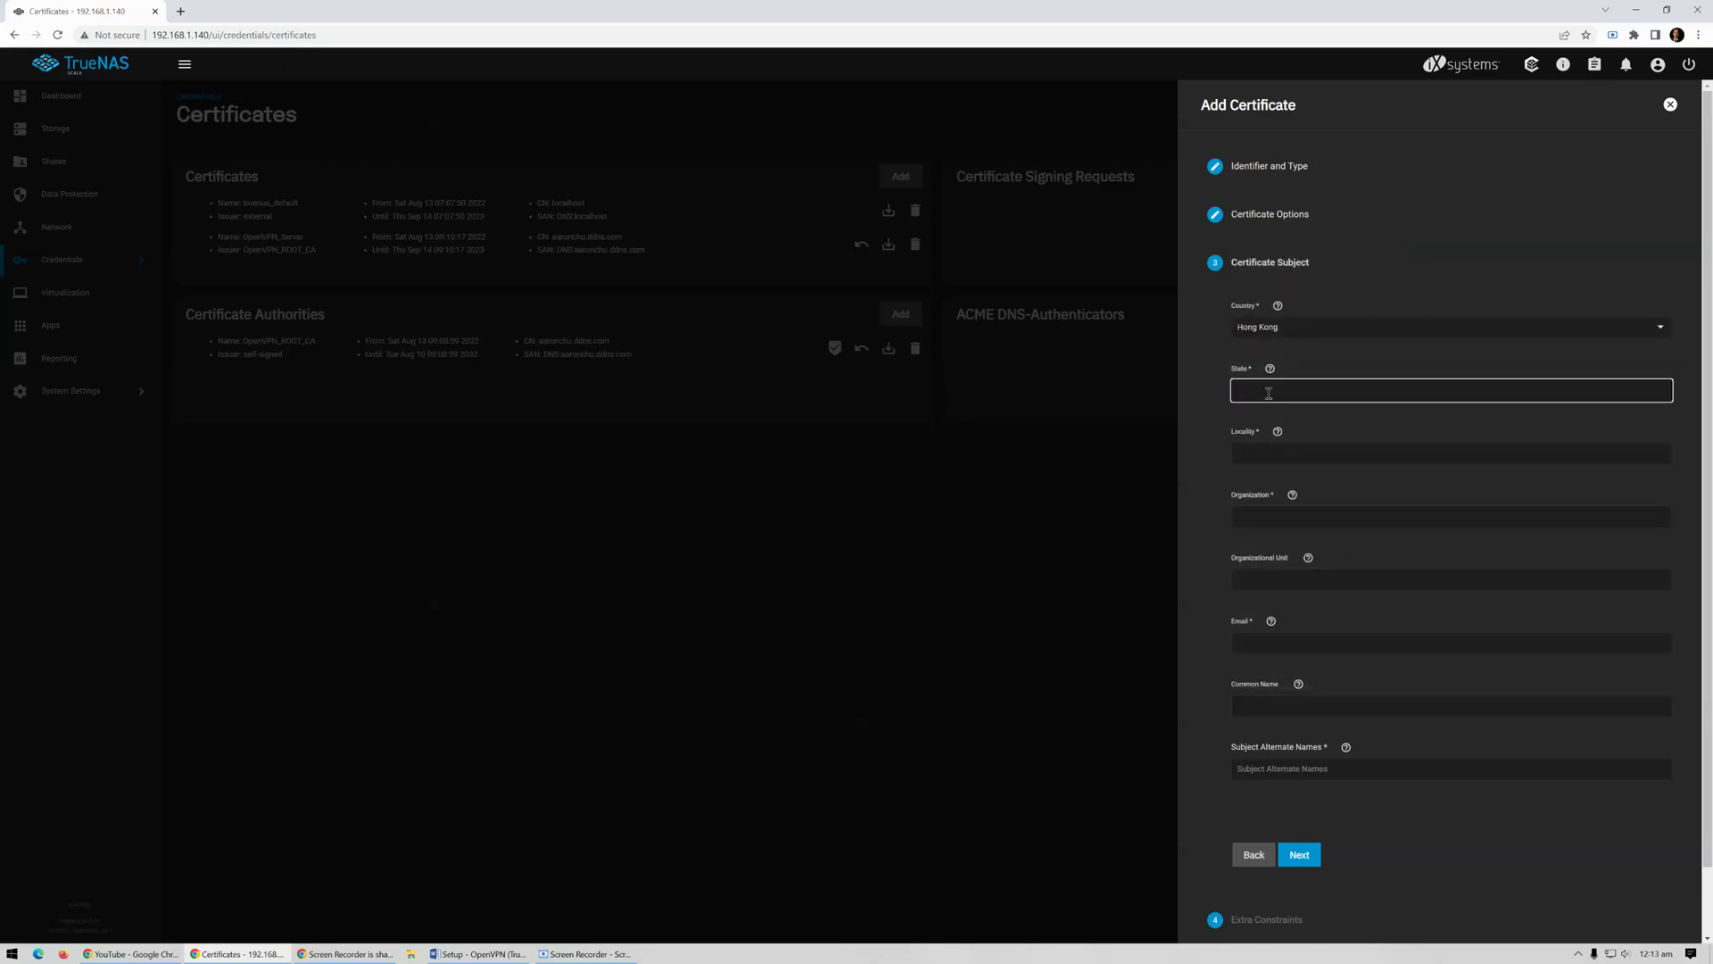
{"action": "key", "text": "Tab"}
{"action": "type", "text": "H"}
{"action": "key", "text": "Tab"}
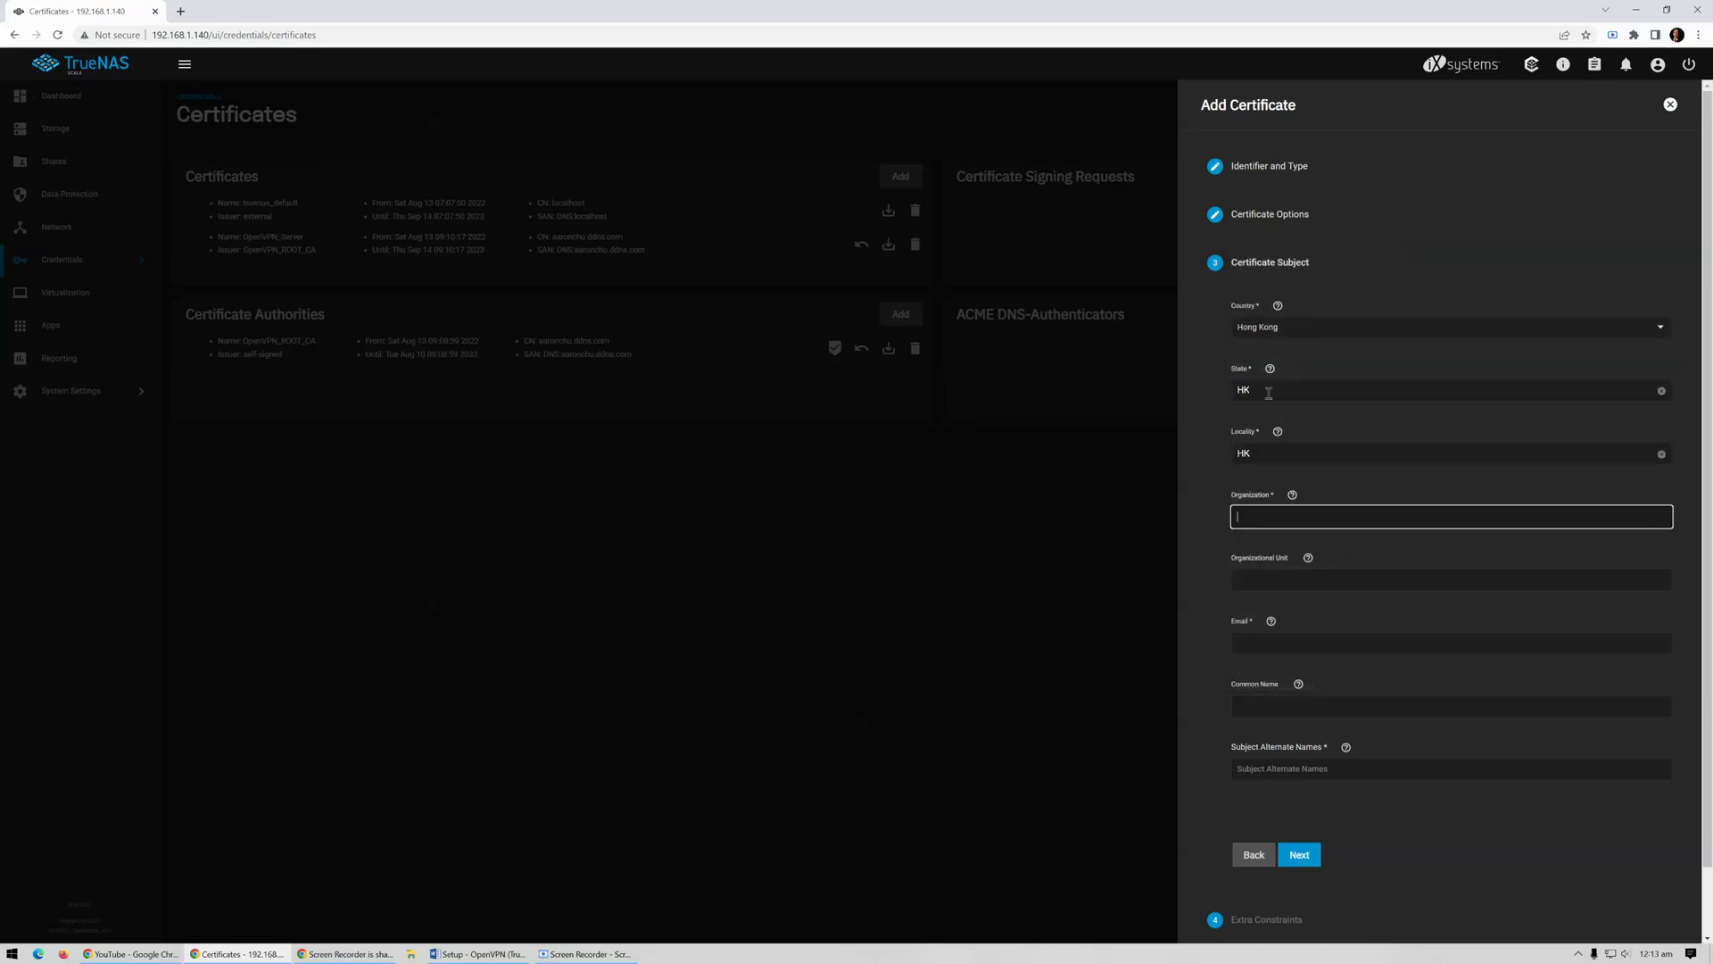
{"action": "type", "text": "a"}
{"action": "key", "text": "BackSpace"}
{"action": "type", "text": "Aaron Chu"}
Enter the contact's Gmail address and paste the DDNS hostname as Common Name and Subject Alternate Name
{"action": "left_click", "coordinate": [1279, 642]}
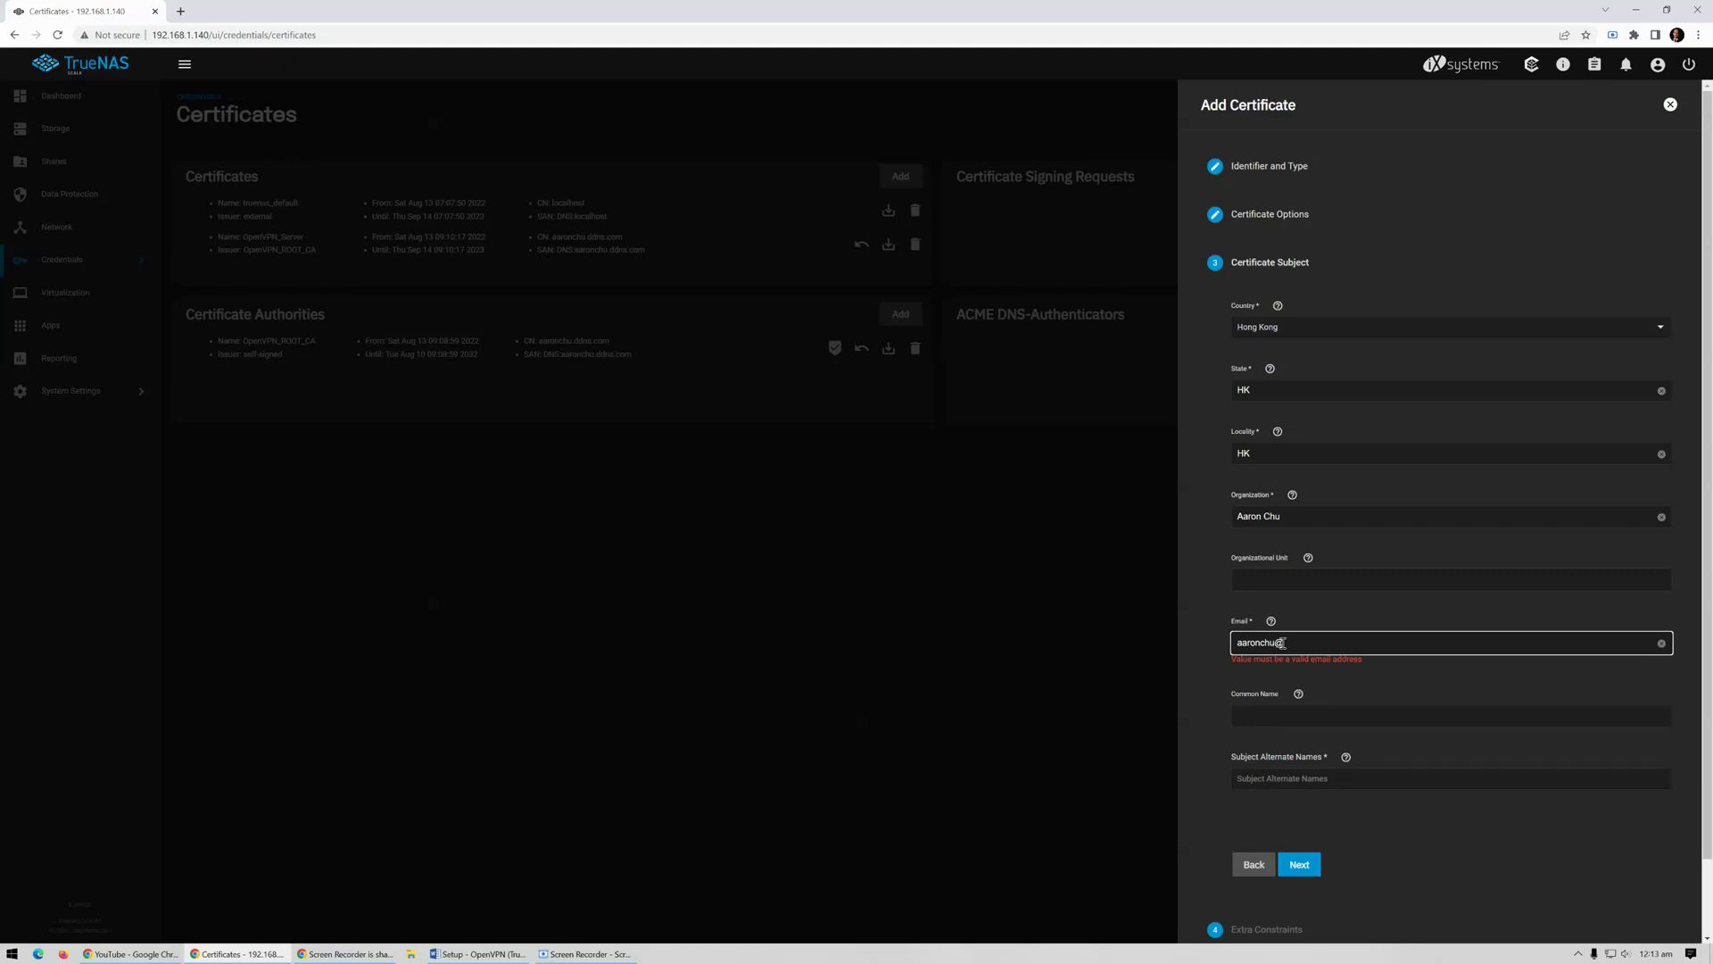
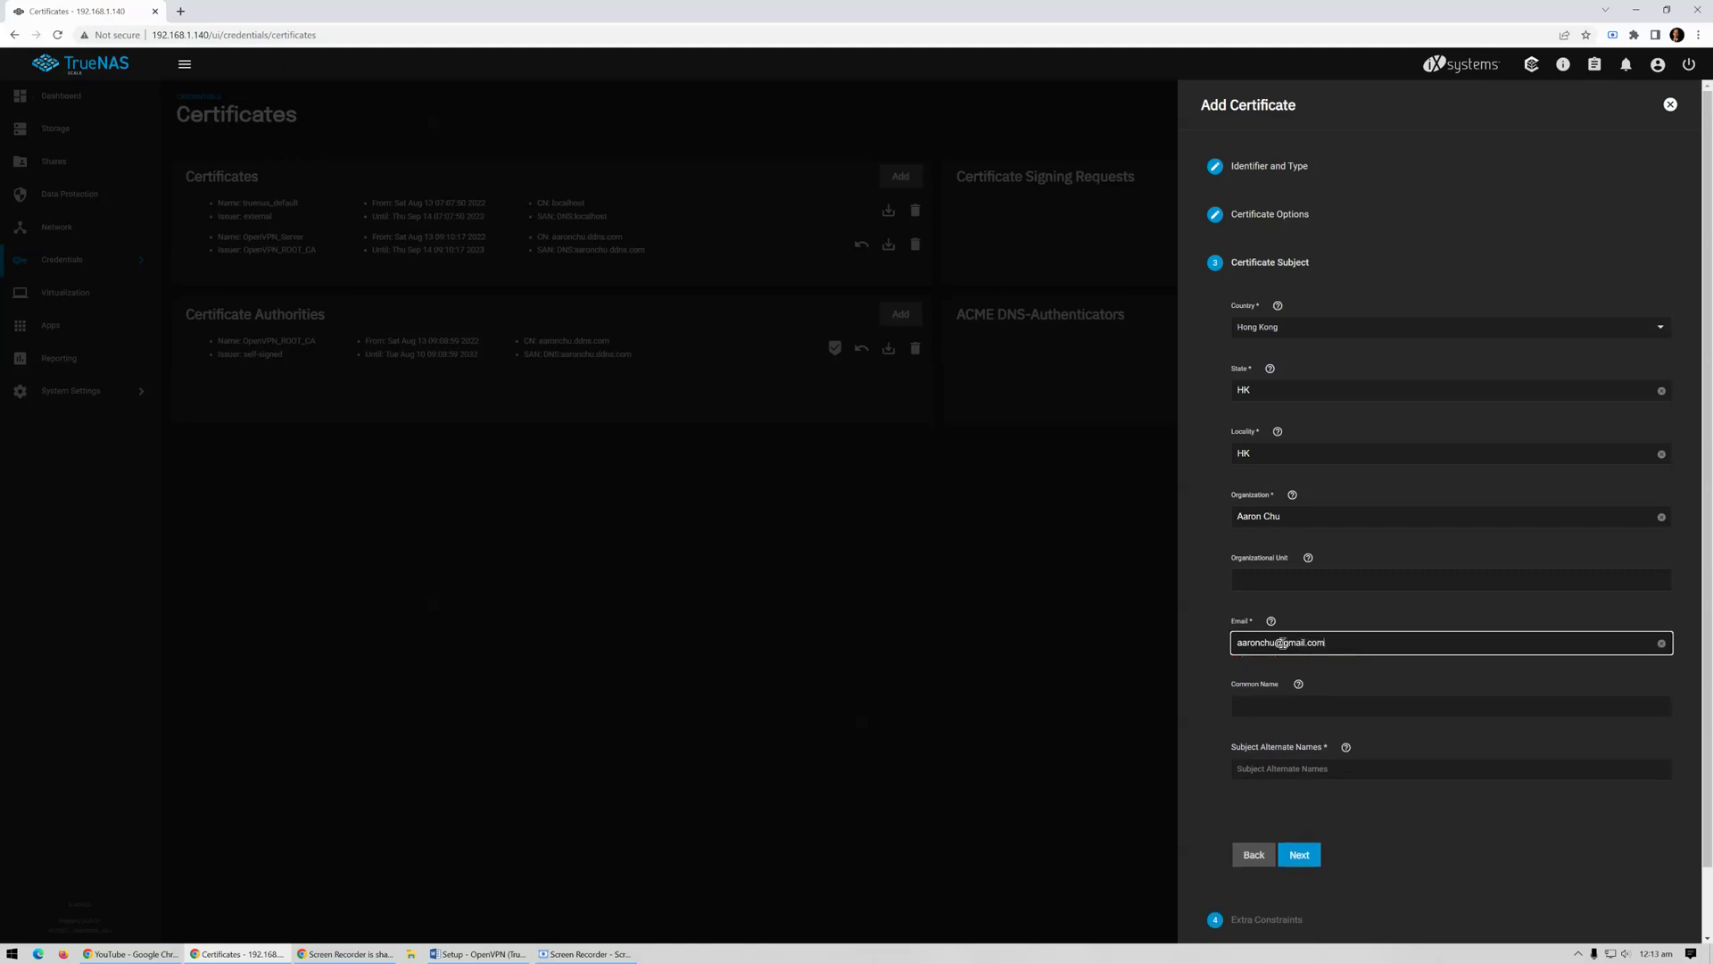
{"action": "left_click", "coordinate": [1270, 706]}
{"action": "type", "text": "aaronchu.ddns.com"}
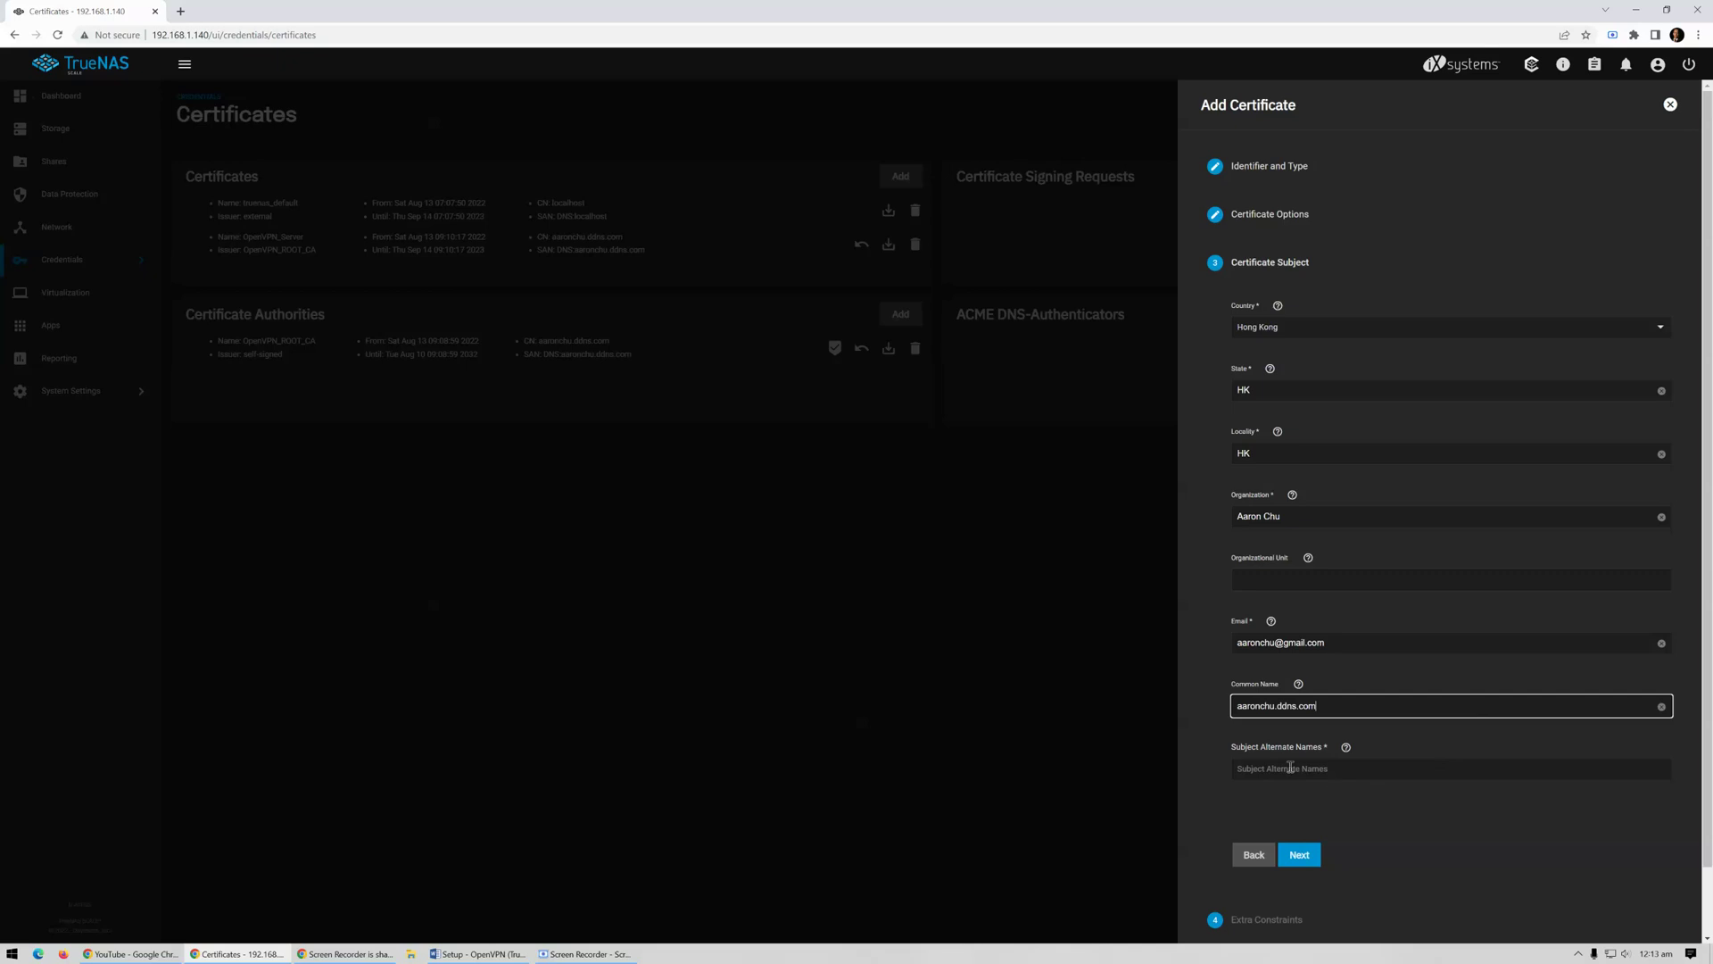
{"action": "left_click", "coordinate": [1265, 768]}
{"action": "type", "text": "aaronchu.ddns.com"}
Skip the Extra Constraints and save the client certificate from the confirmation summary
{"action": "scroll", "coordinate": [1514, 749], "scroll_direction": "down", "scroll_amount": 1}
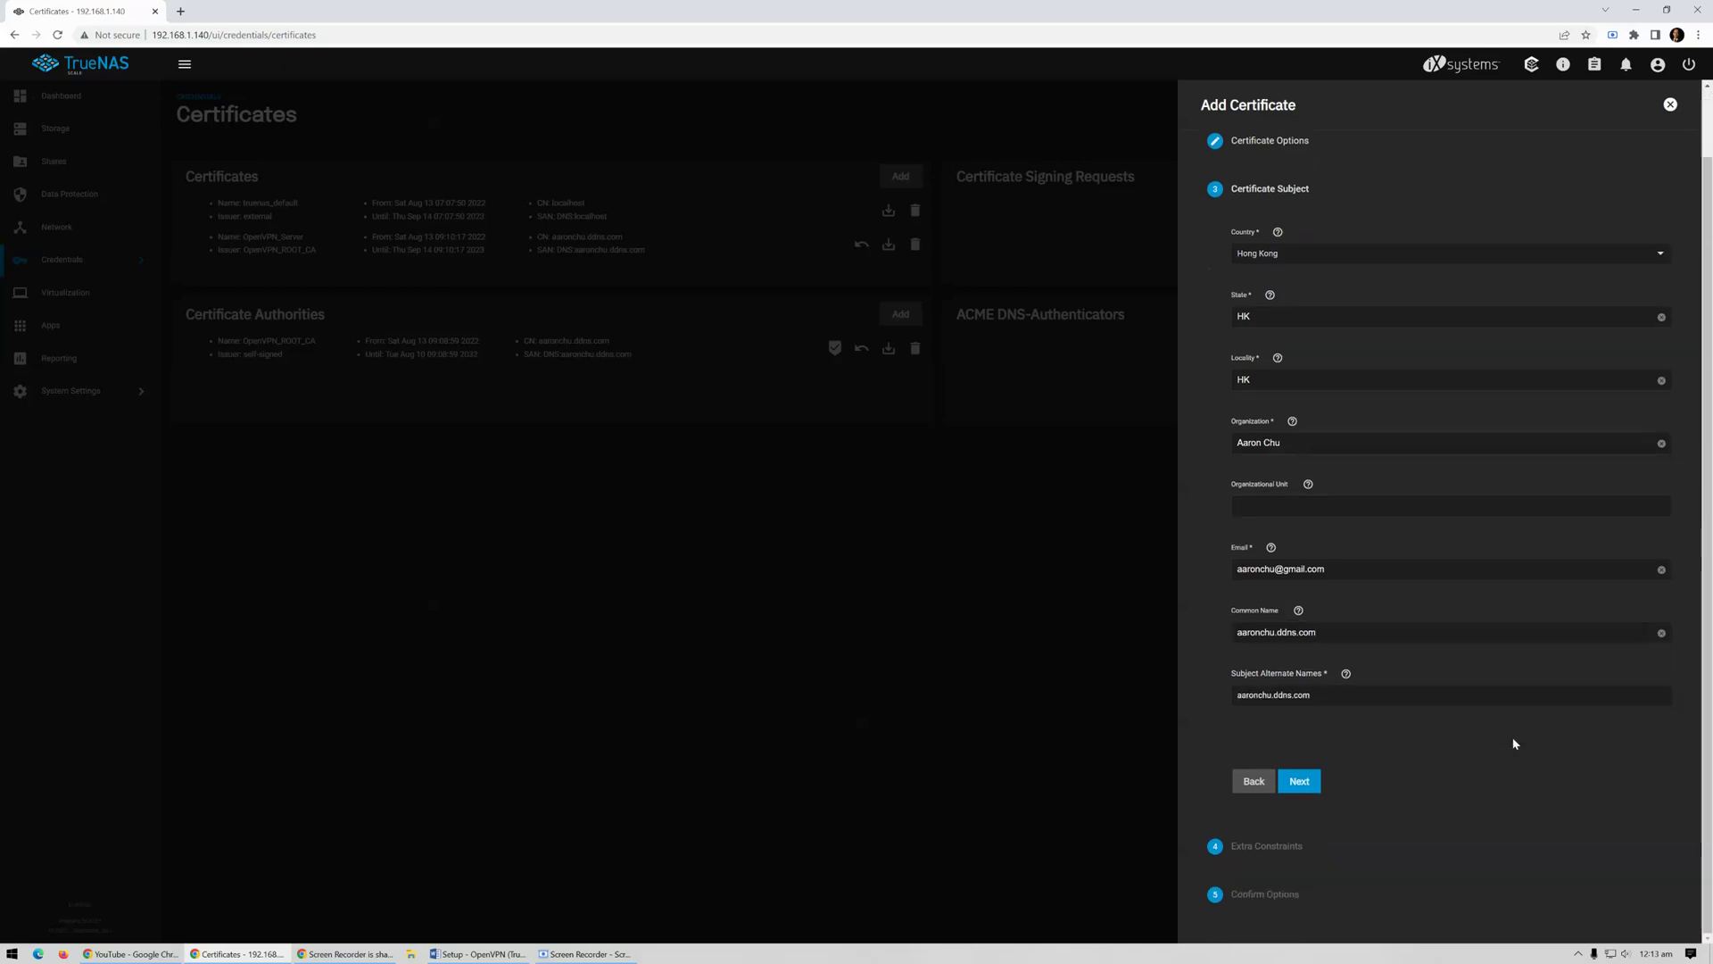
{"action": "left_click", "coordinate": [1305, 787]}
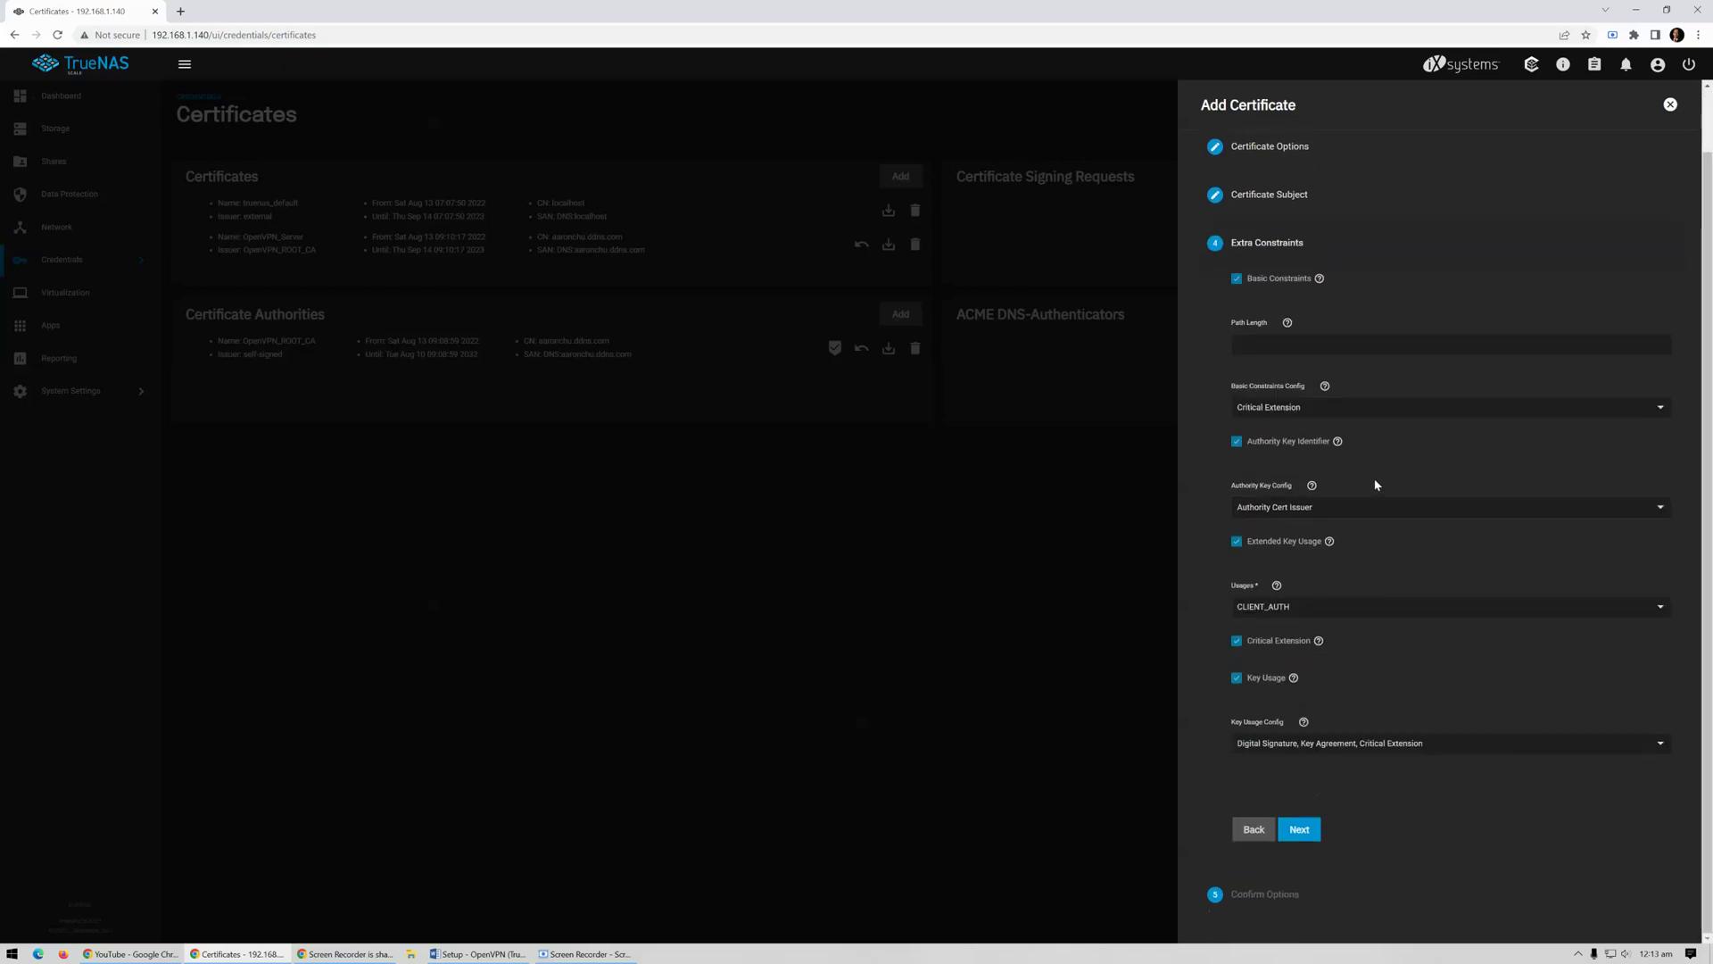
{"action": "left_click", "coordinate": [1309, 827]}
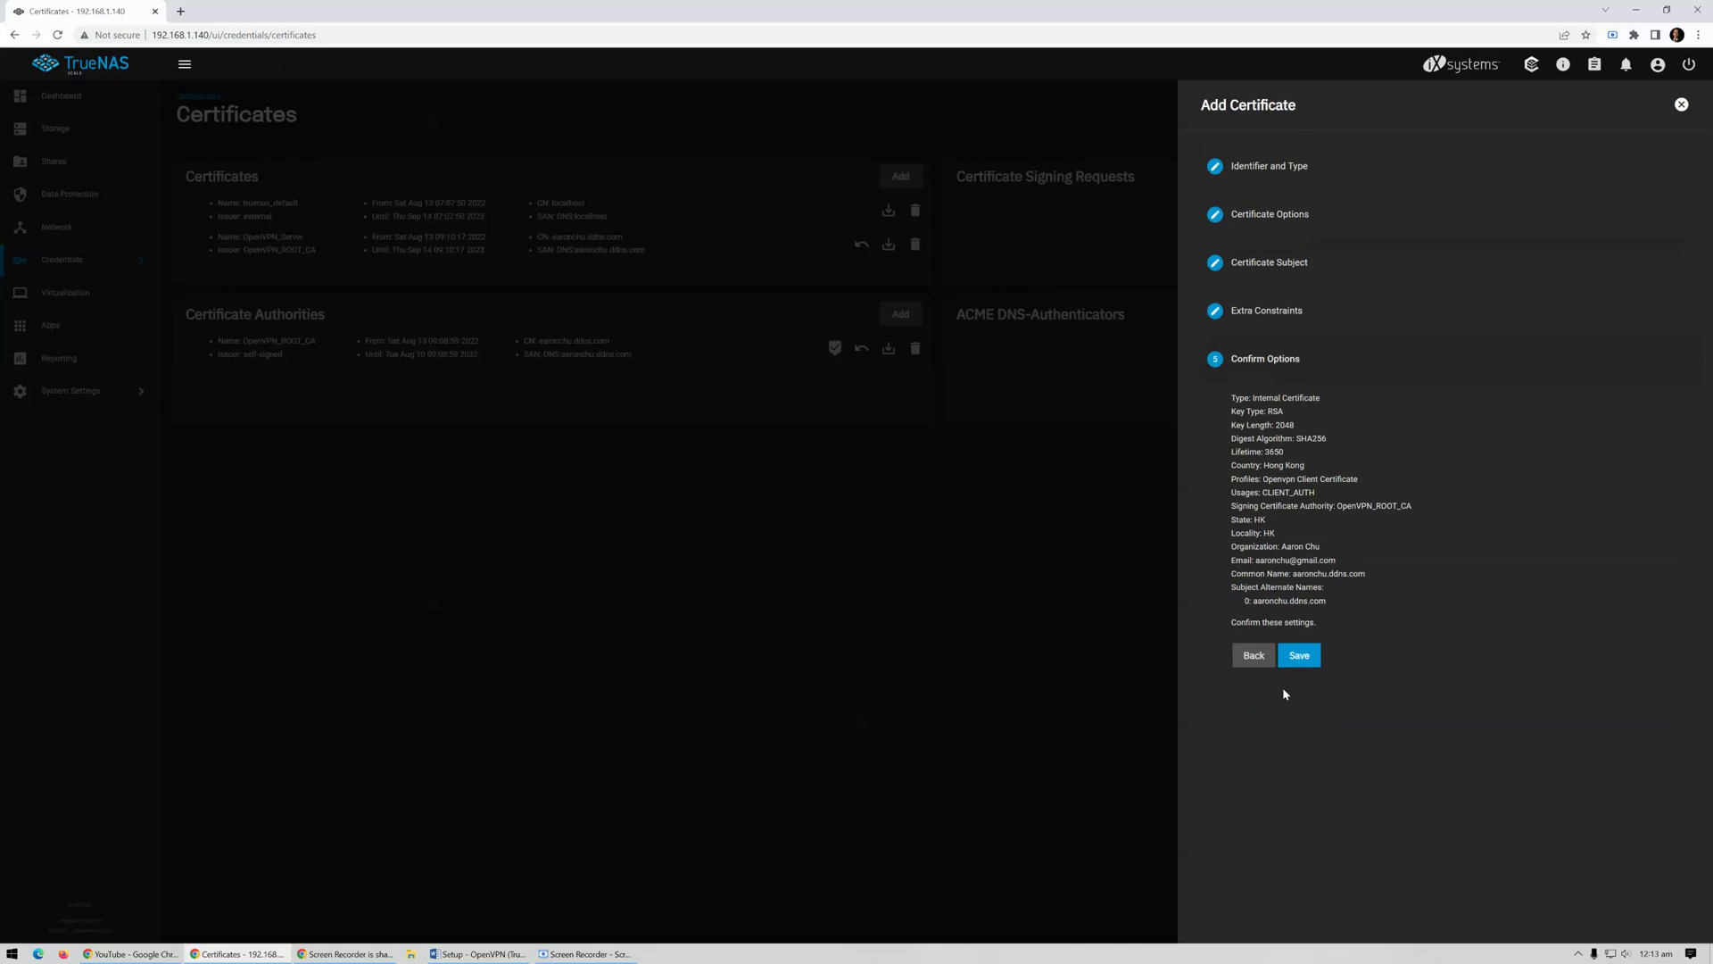
{"action": "left_click", "coordinate": [1301, 658]}
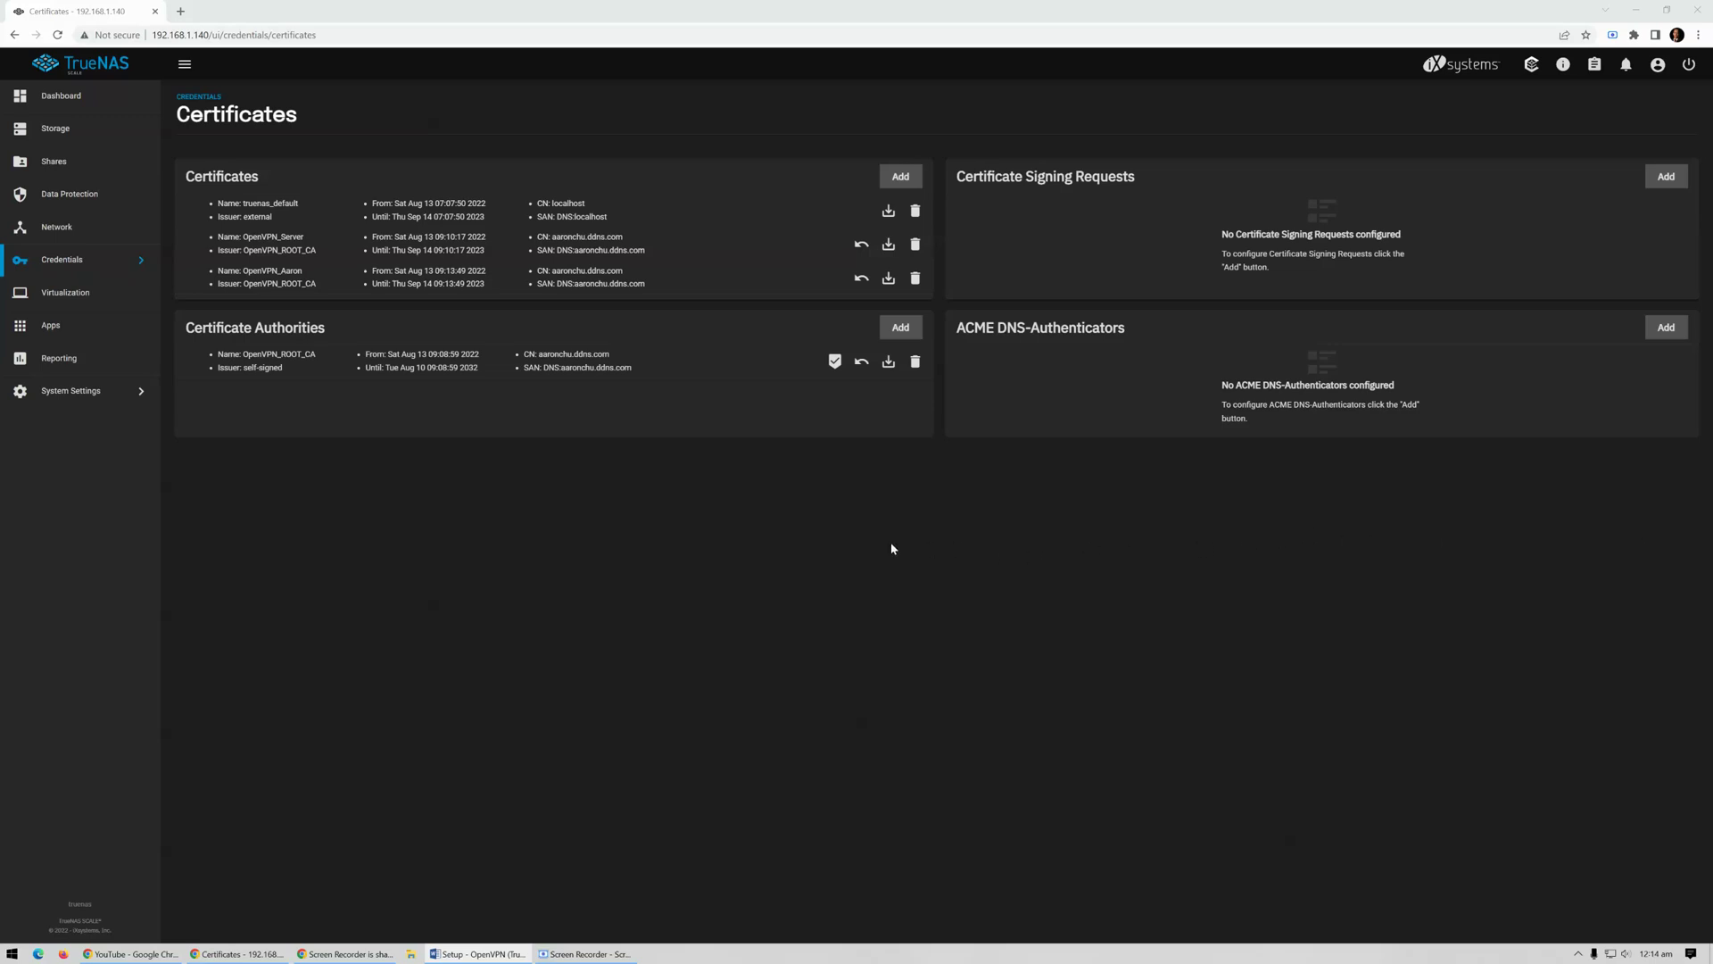
Start a new Sysctl entry on the System Settings Advanced page, acknowledging the warning
{"action": "left_click", "coordinate": [101, 394]}
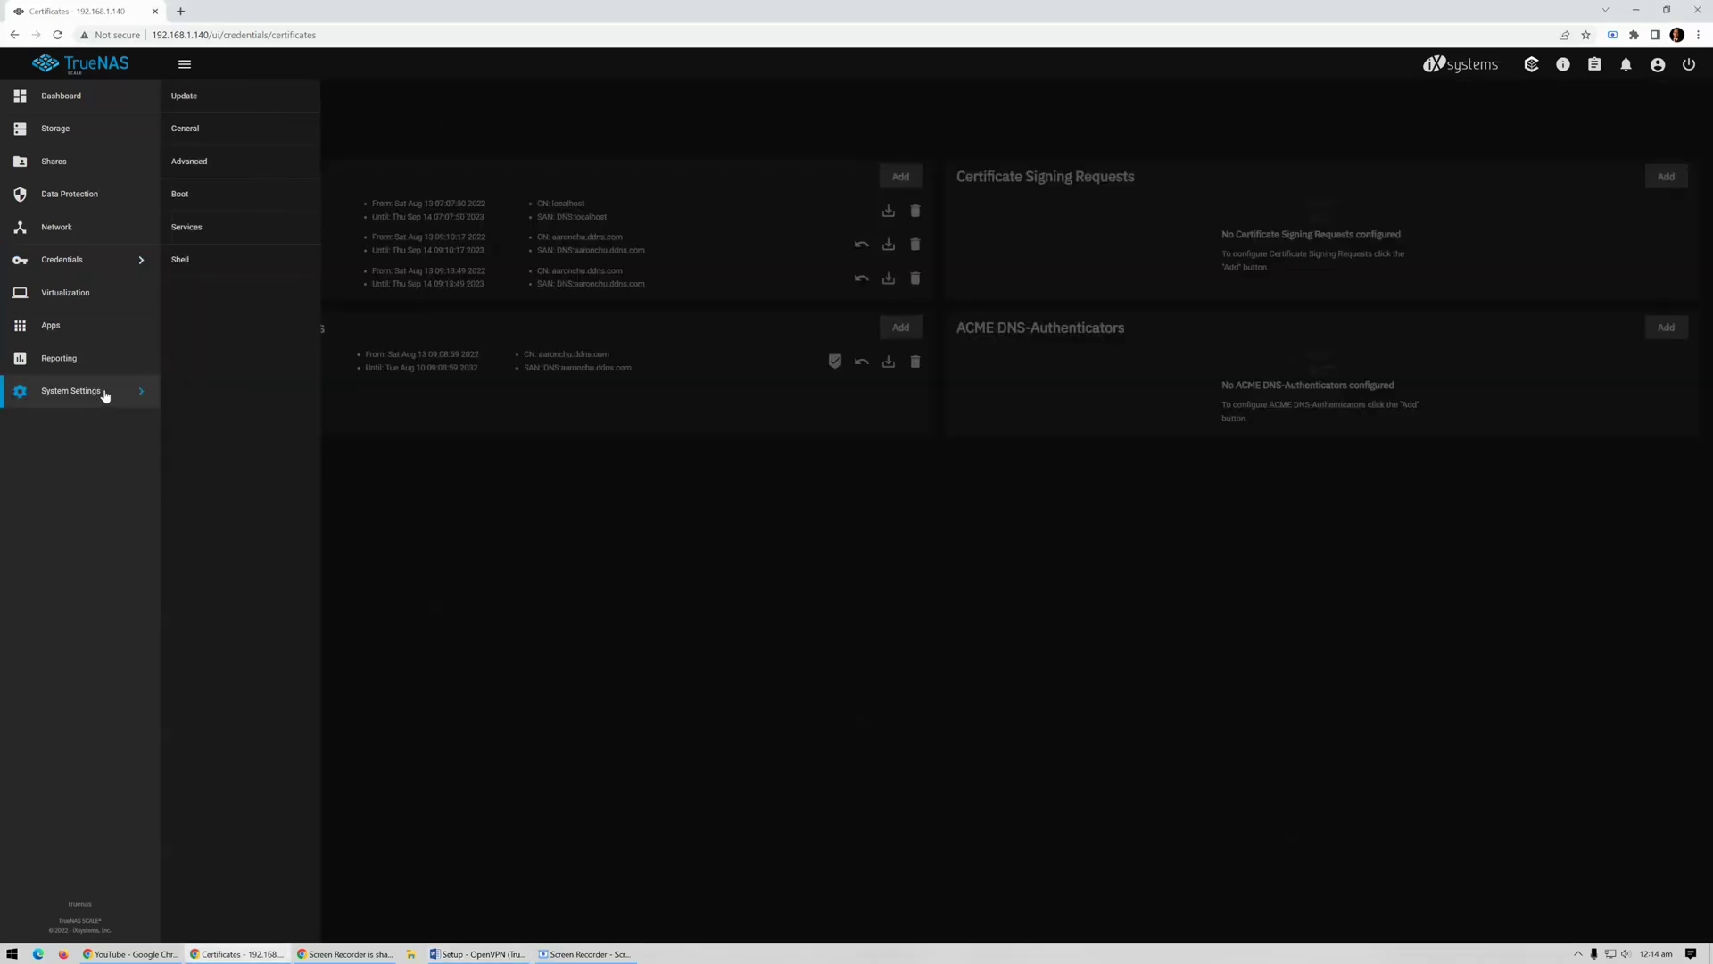
{"action": "left_click", "coordinate": [213, 166]}
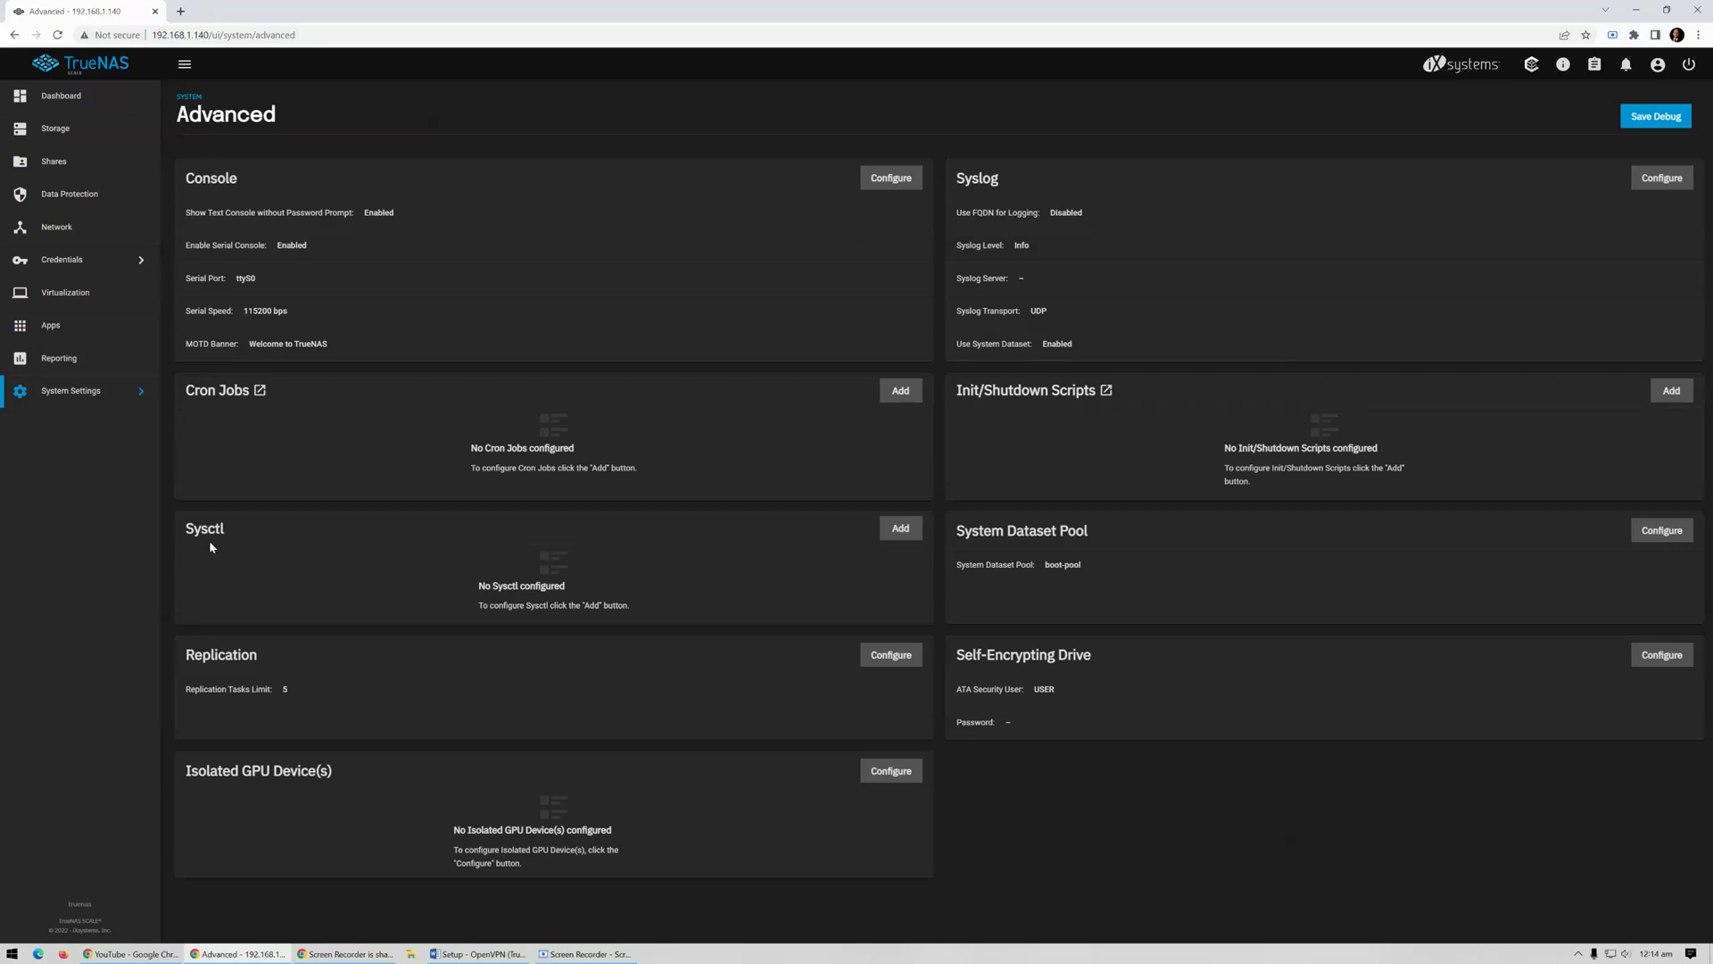
{"action": "left_click", "coordinate": [898, 532]}
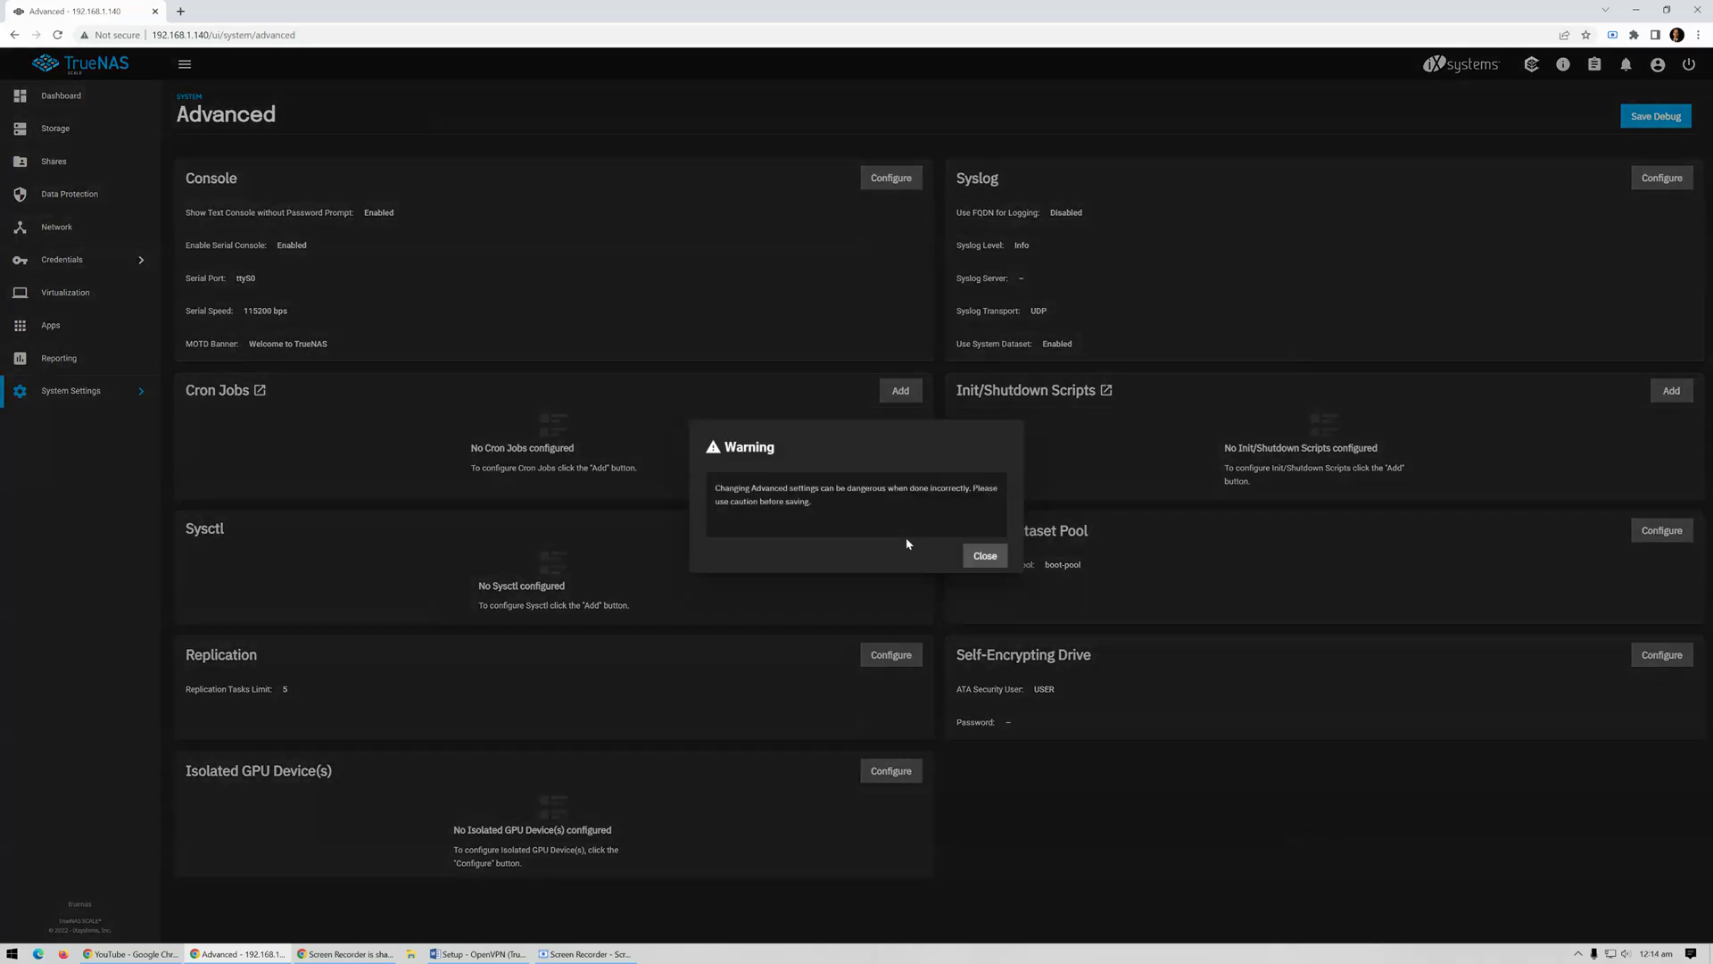
{"action": "left_click", "coordinate": [985, 557]}
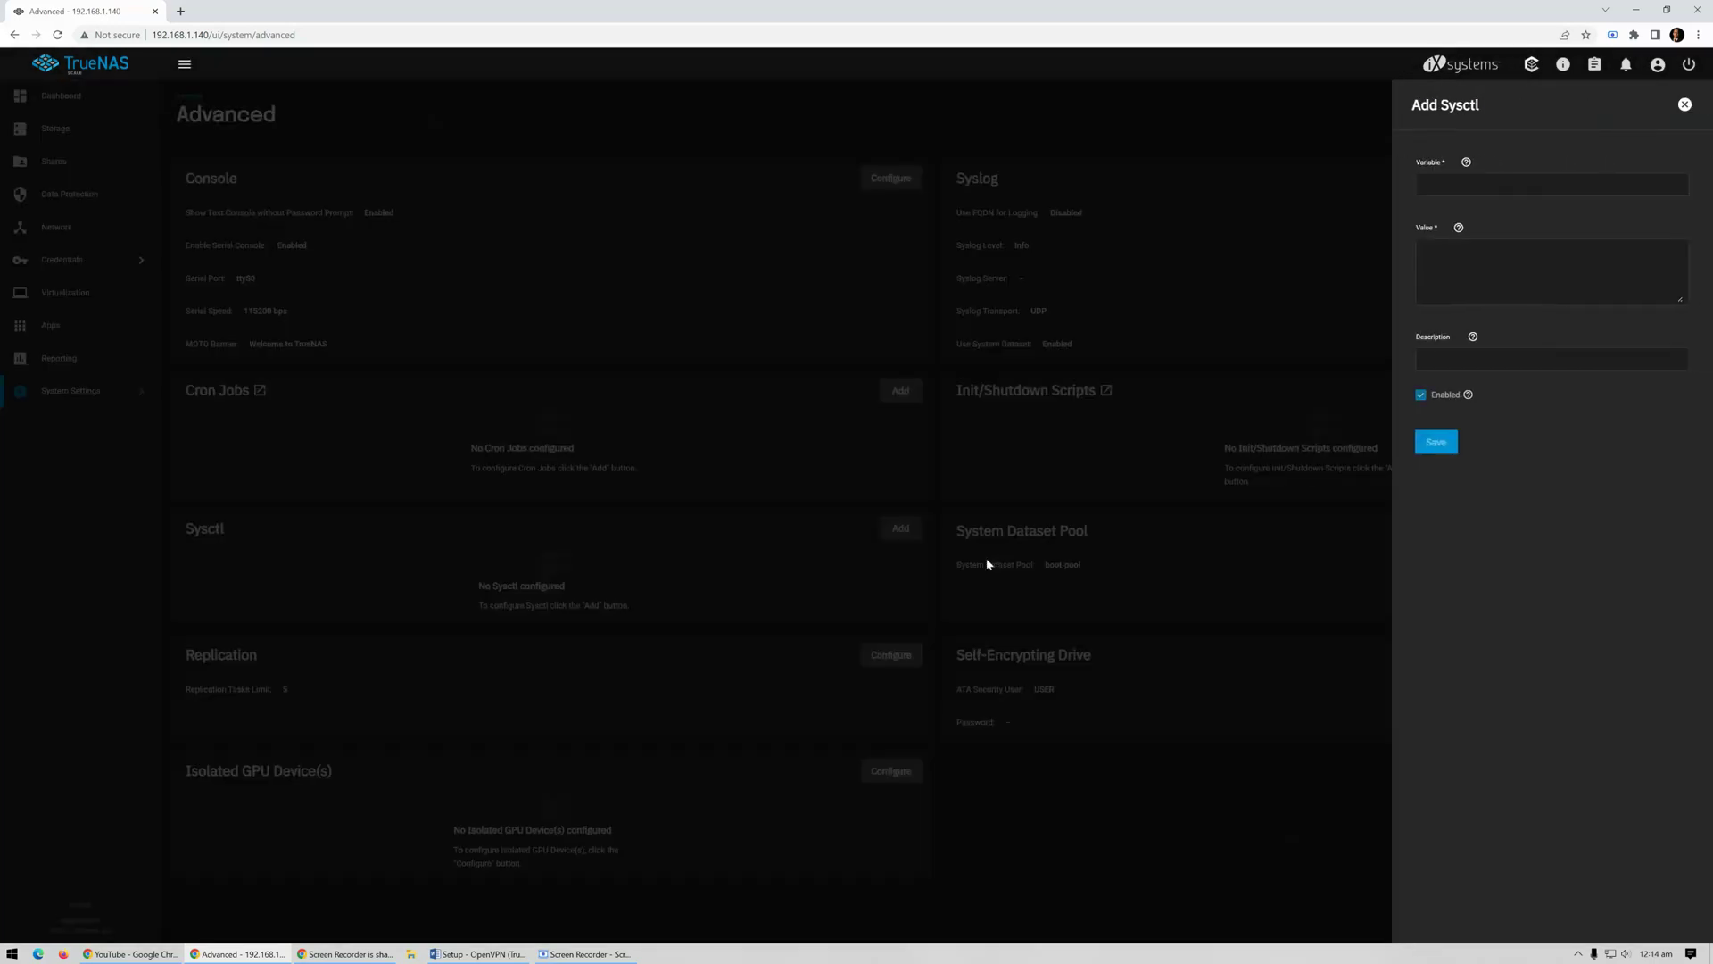
Save sysctl net.ipv4.ip_forward with value 1 and description 'Enable IP Forwarding'
{"action": "left_click", "coordinate": [1479, 191]}
{"action": "type", "text": "net.ipv4.ip_forward"}
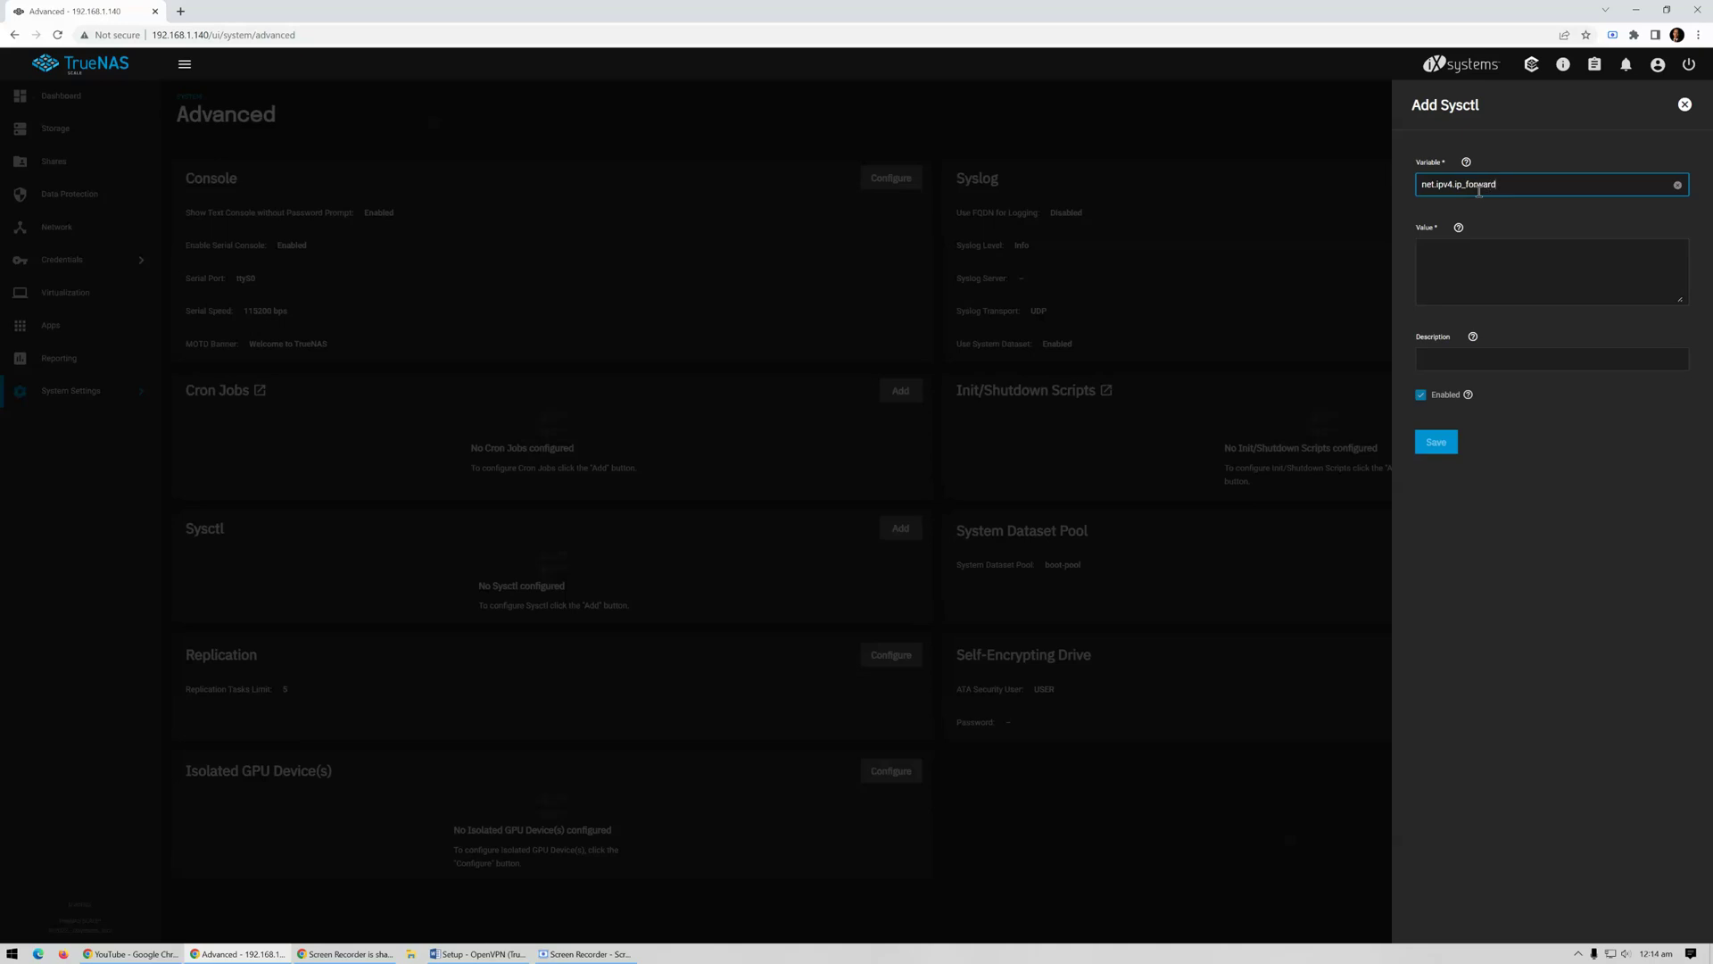
{"action": "left_click", "coordinate": [1468, 266]}
{"action": "type", "text": "1"}
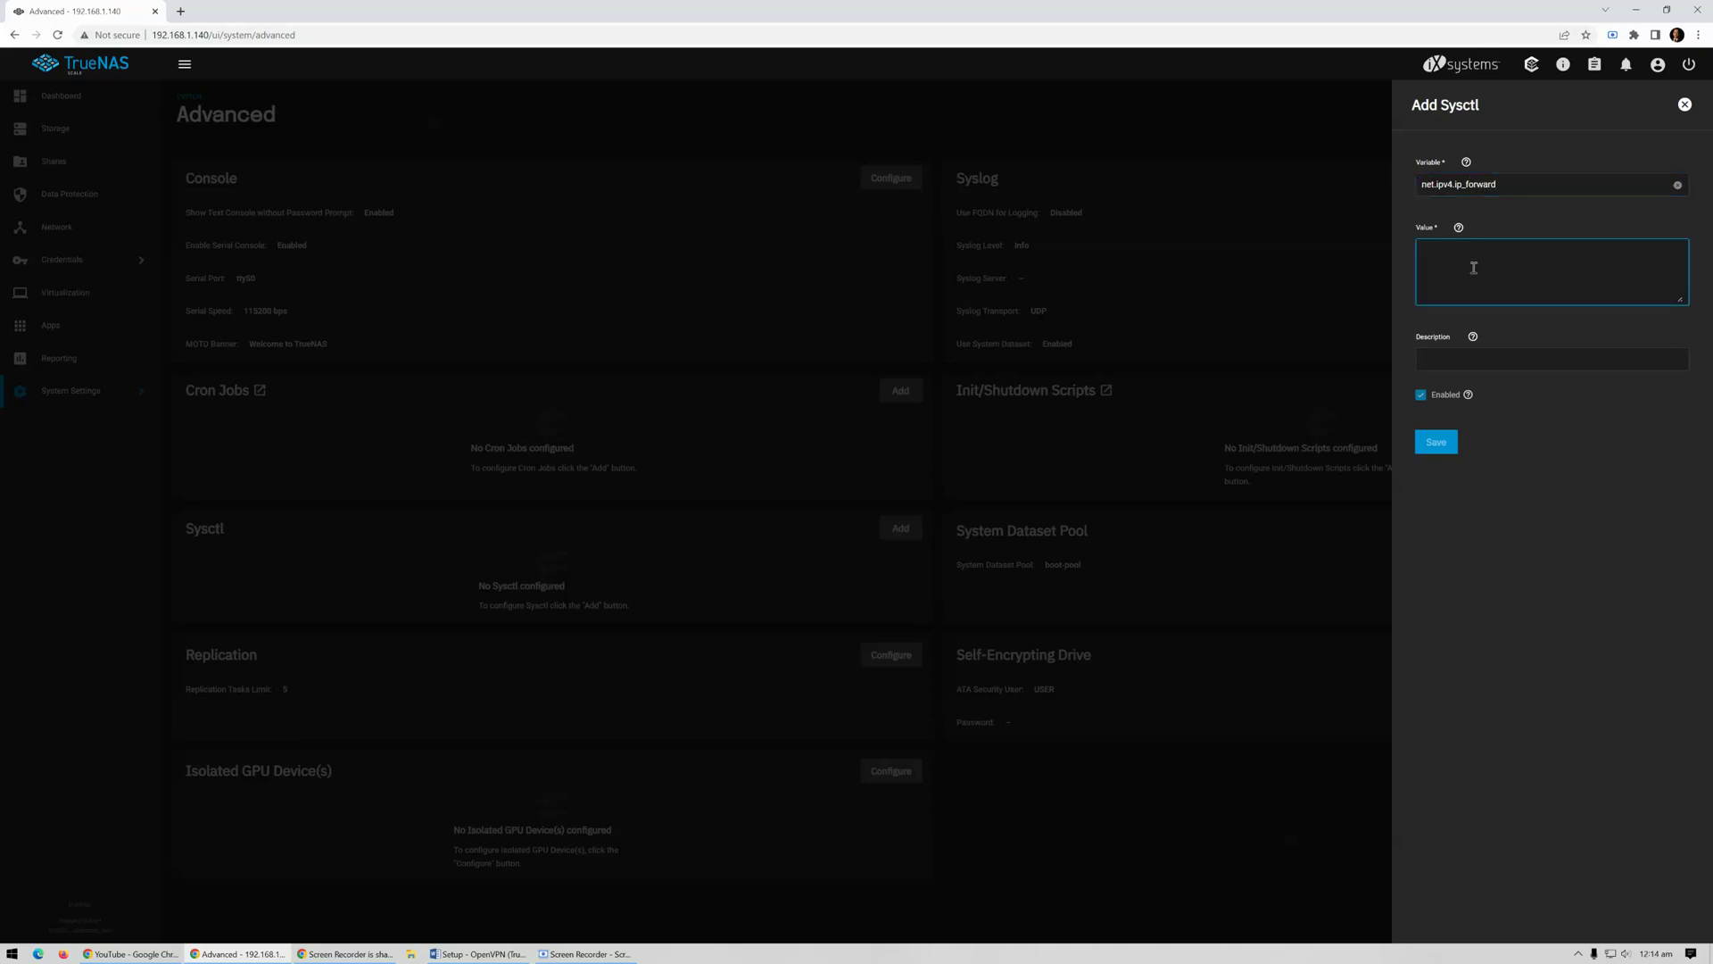
{"action": "left_click", "coordinate": [1447, 360]}
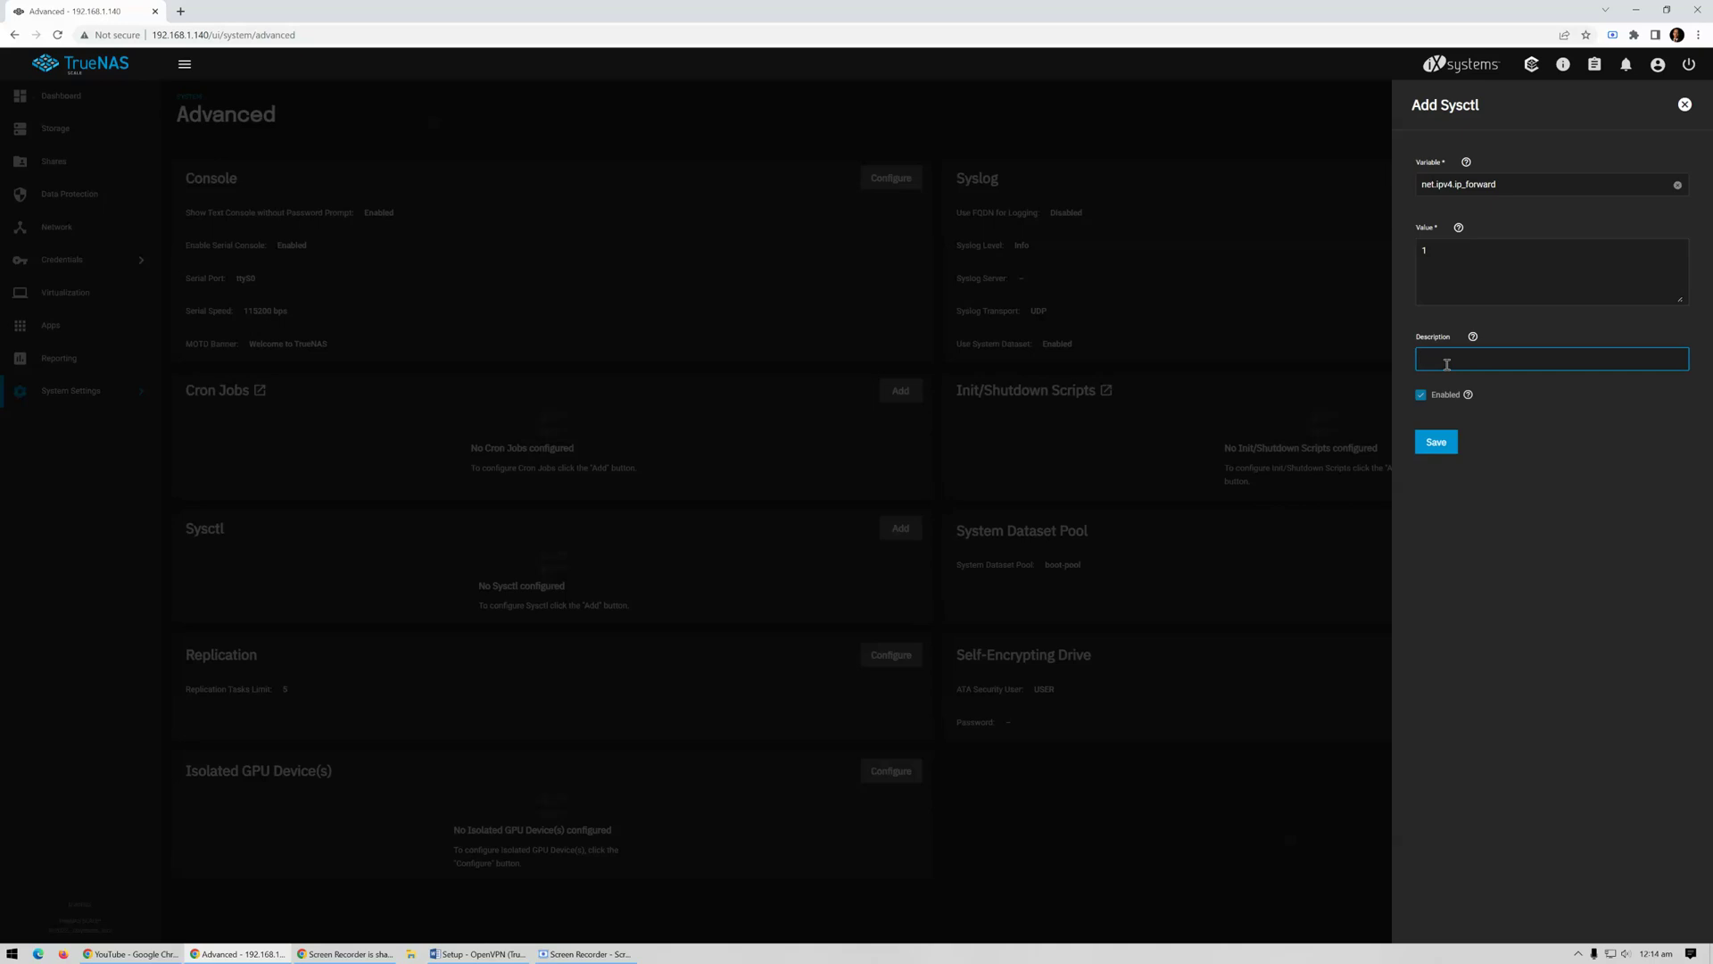
{"action": "type", "text": "Enable IP Forwarding"}
{"action": "left_click", "coordinate": [1437, 443]}
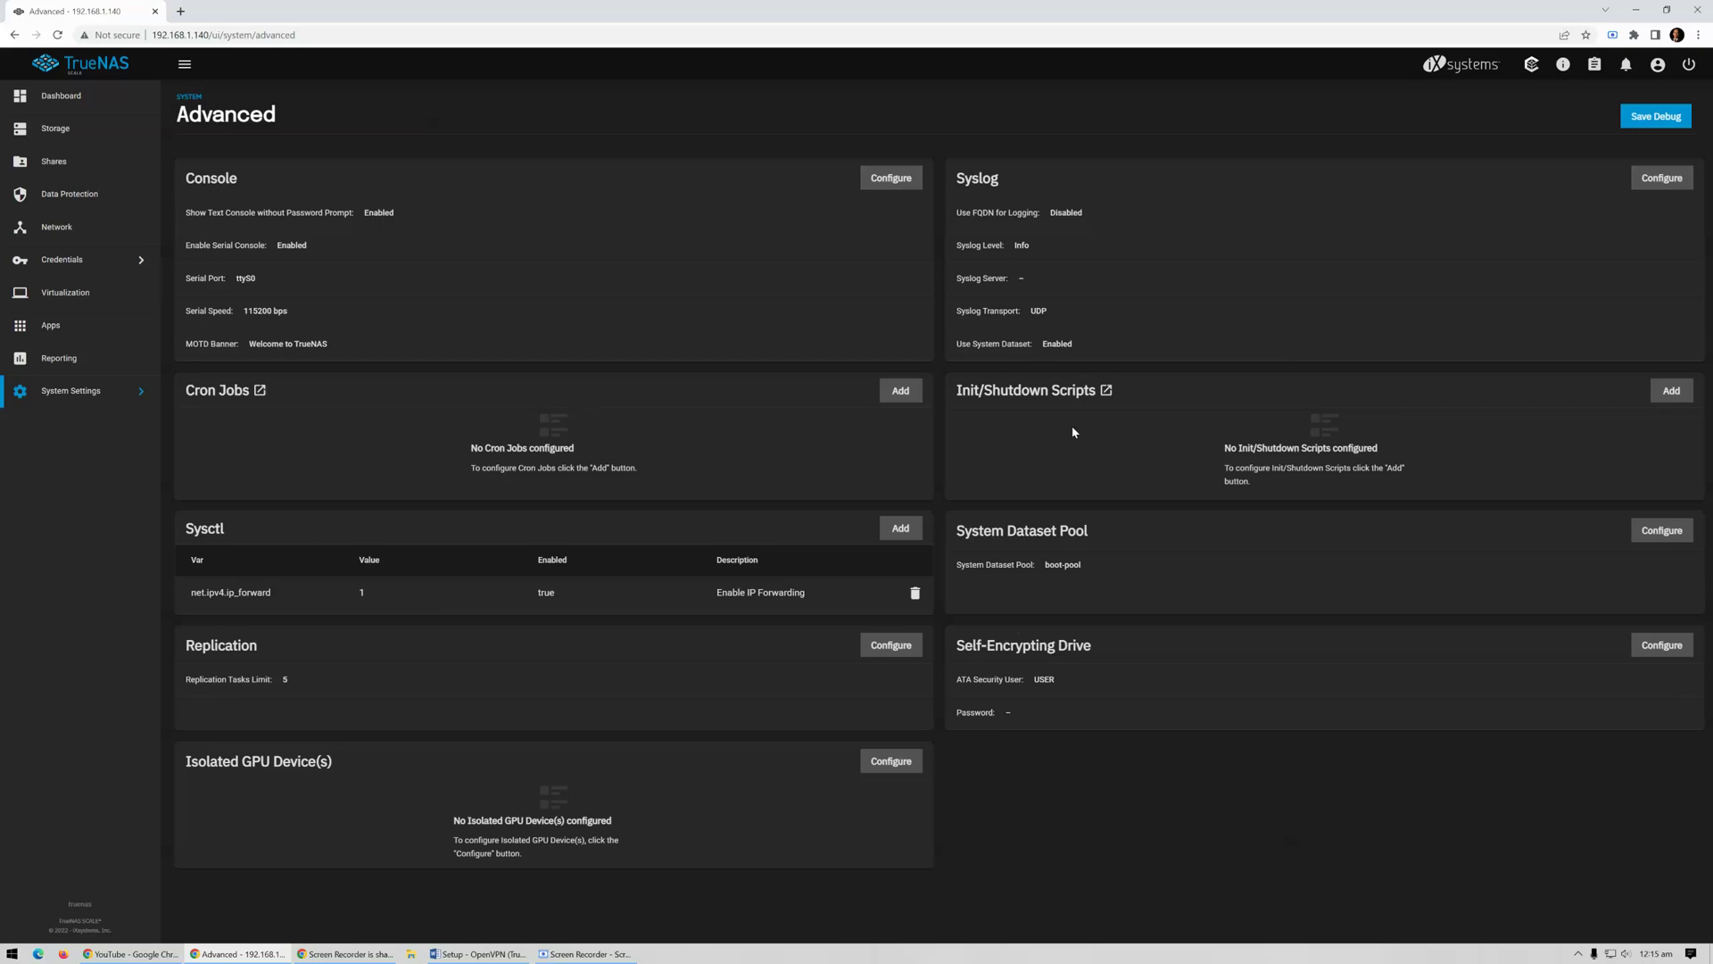
Save a Post Init Command script 'NAT Rule 1' running 'nft add table ip nat'
{"action": "left_click", "coordinate": [1670, 393]}
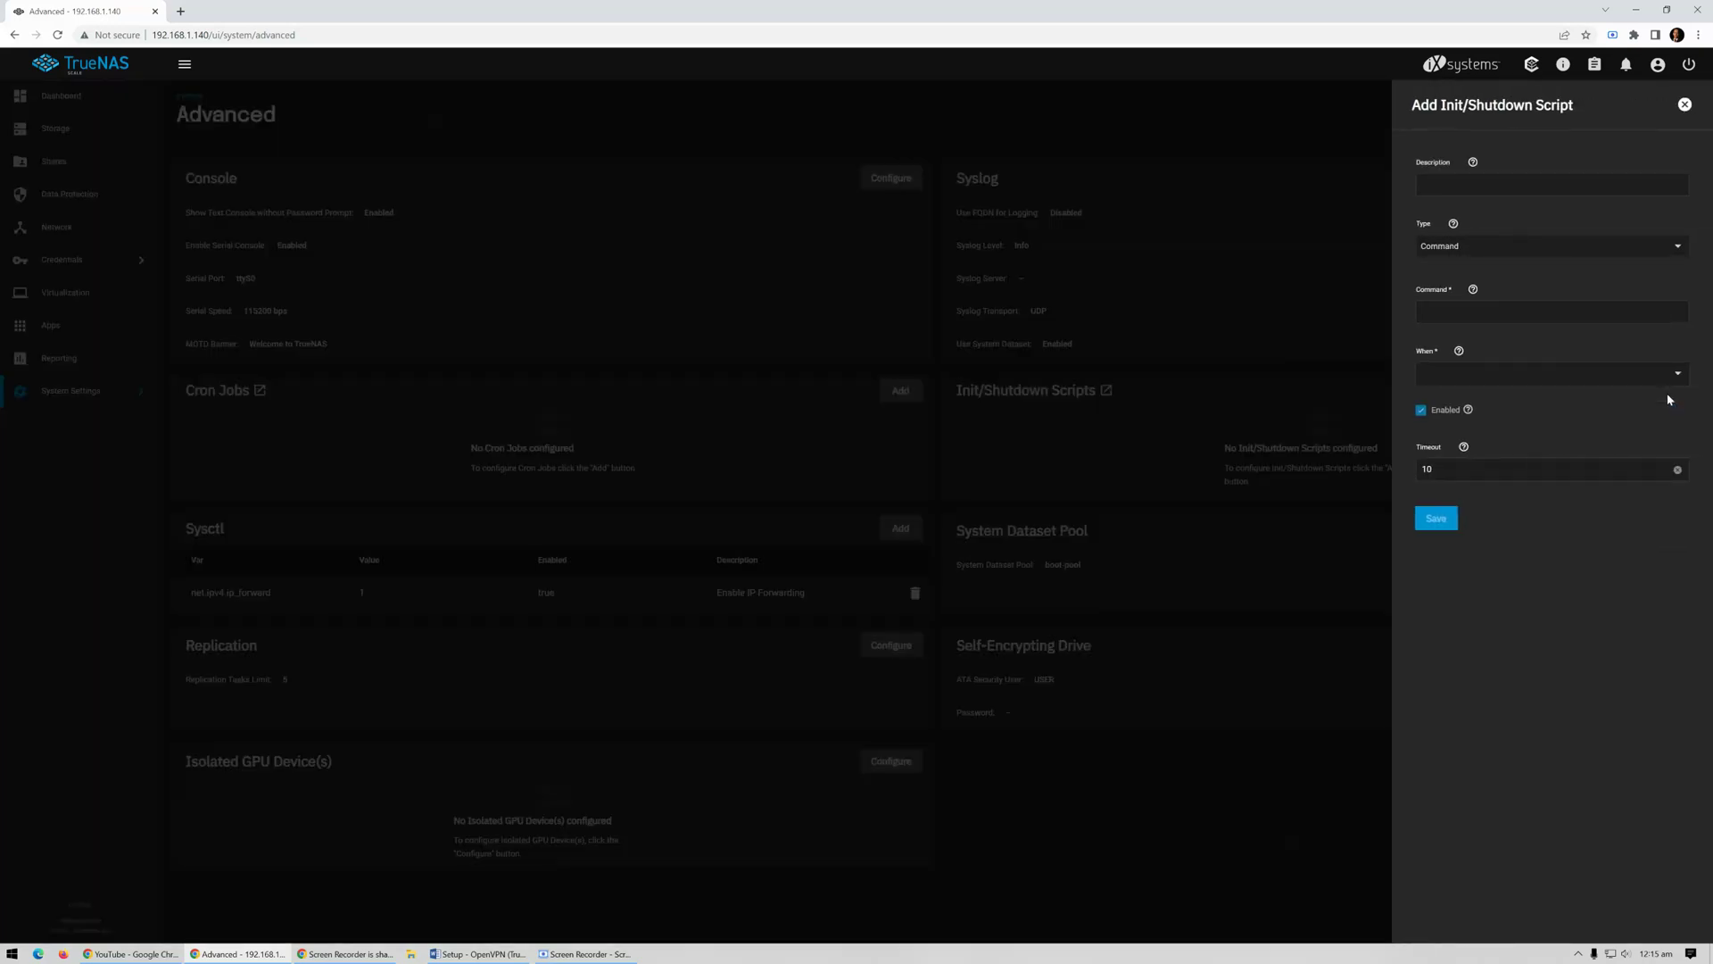
{"action": "left_click", "coordinate": [1480, 184]}
{"action": "type", "text": "NAT"}
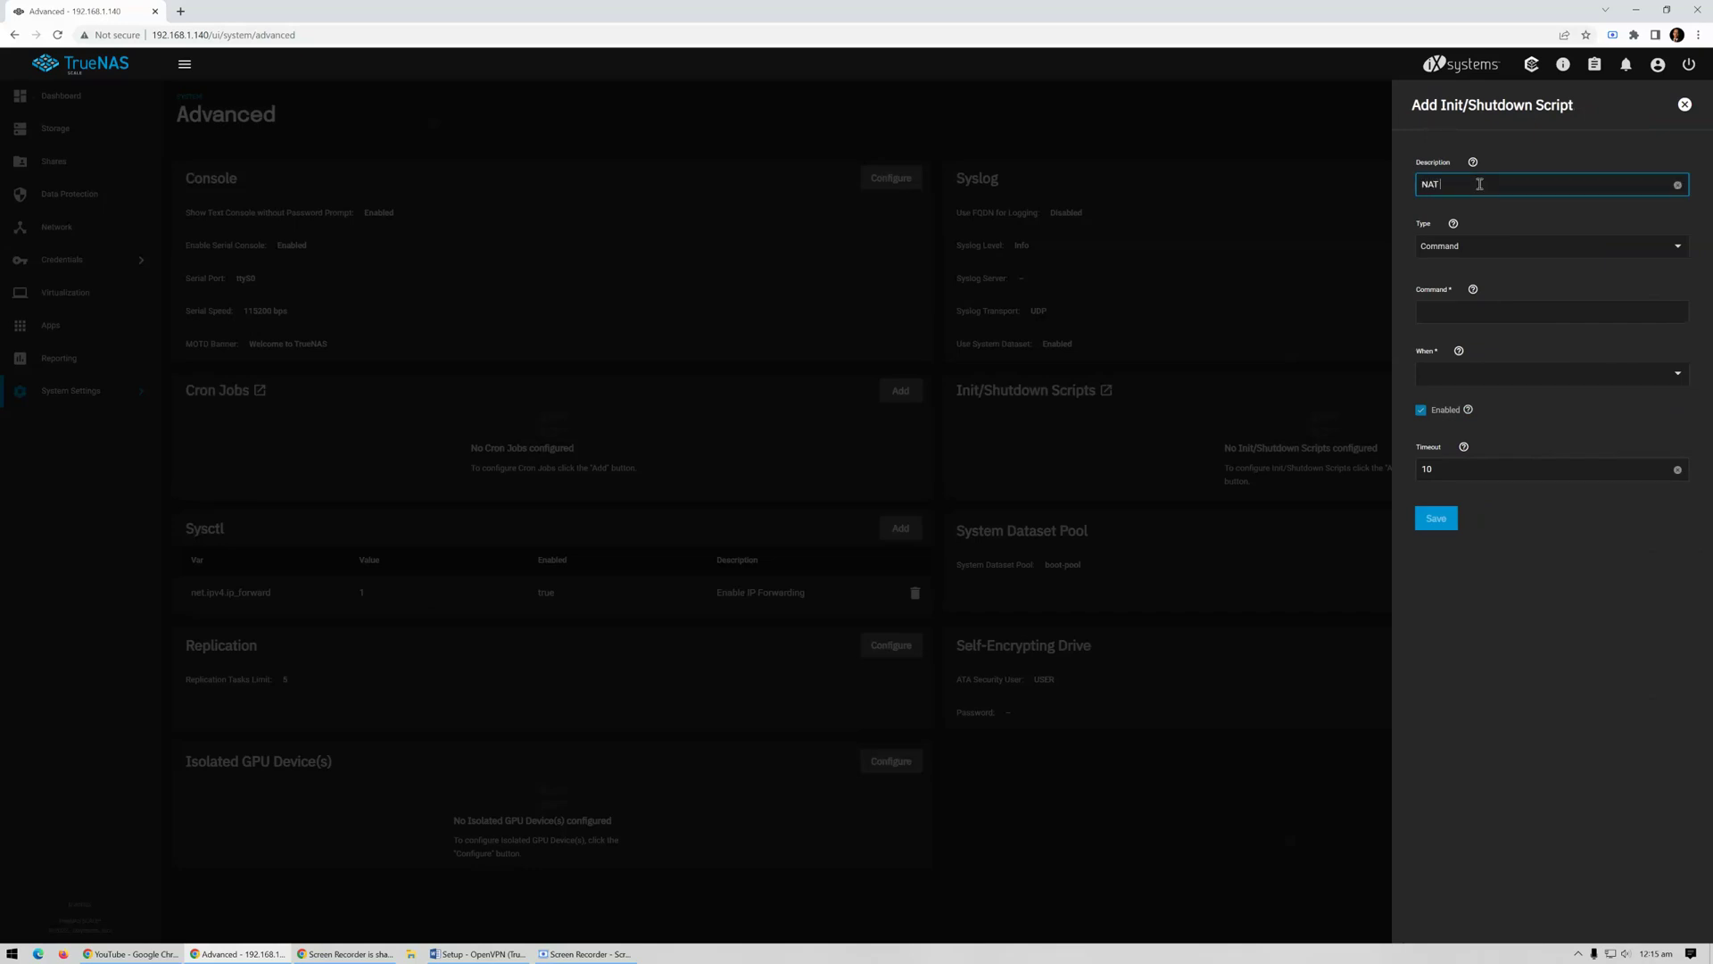
{"action": "type", "text": " RE"}
{"action": "left_click", "coordinate": [1458, 315]}
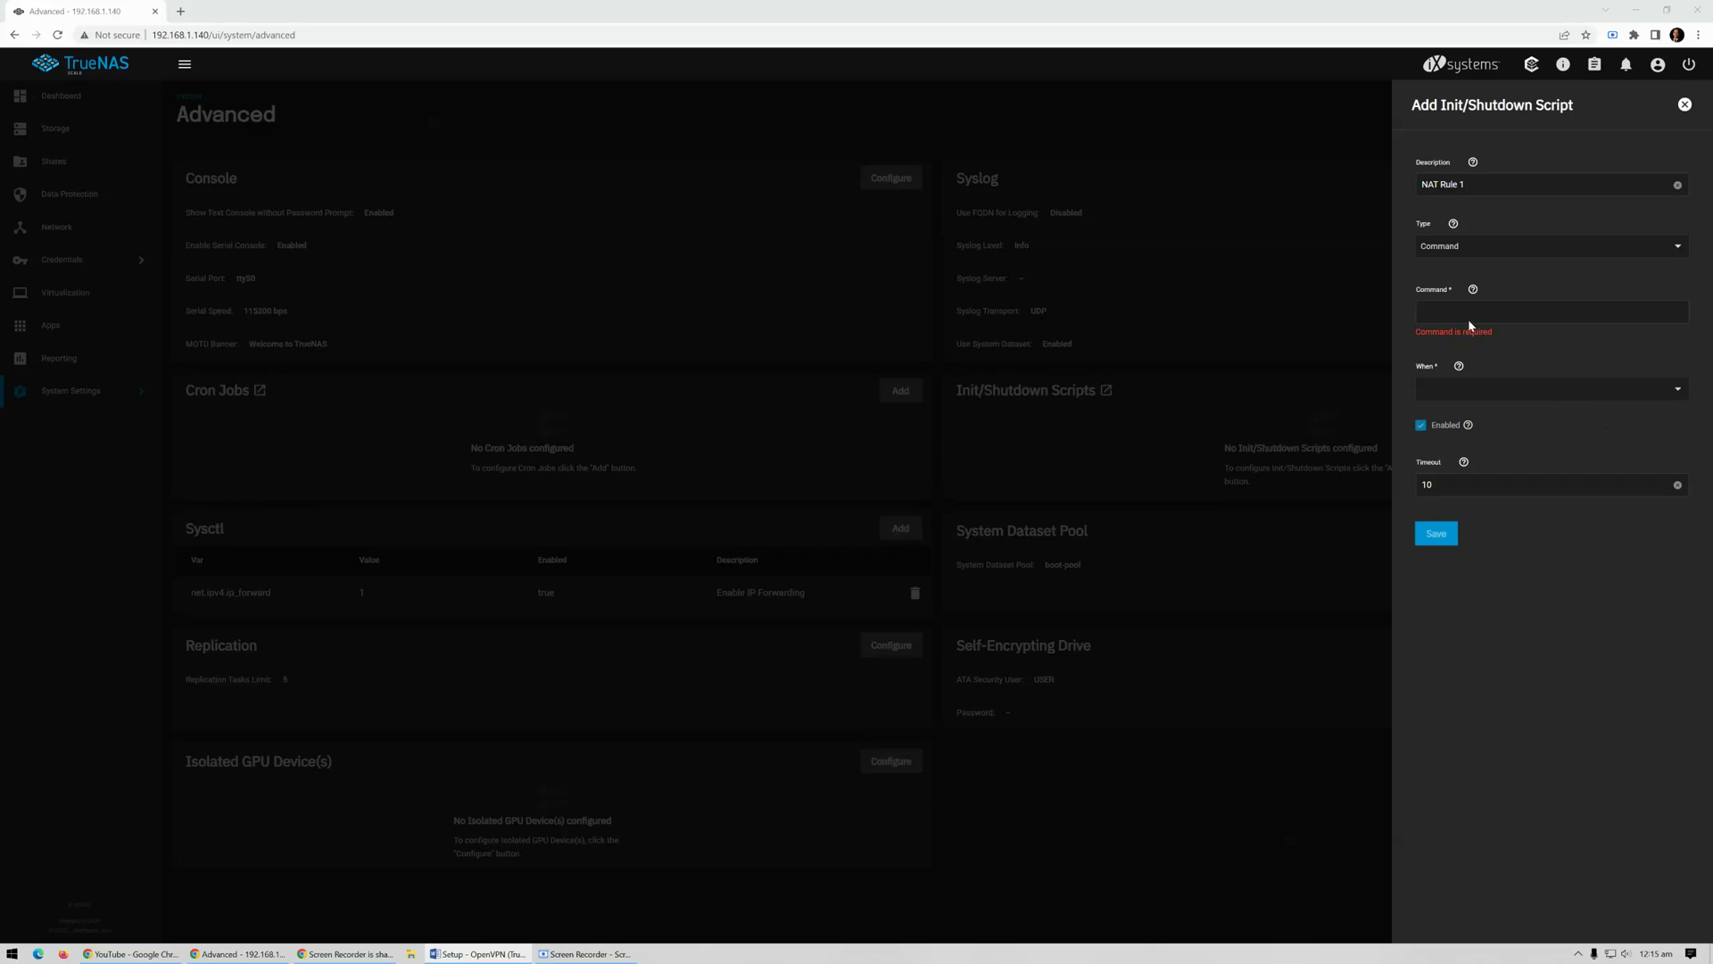
{"action": "left_click", "coordinate": [1503, 317]}
{"action": "type", "text": "nft add table ip nat"}
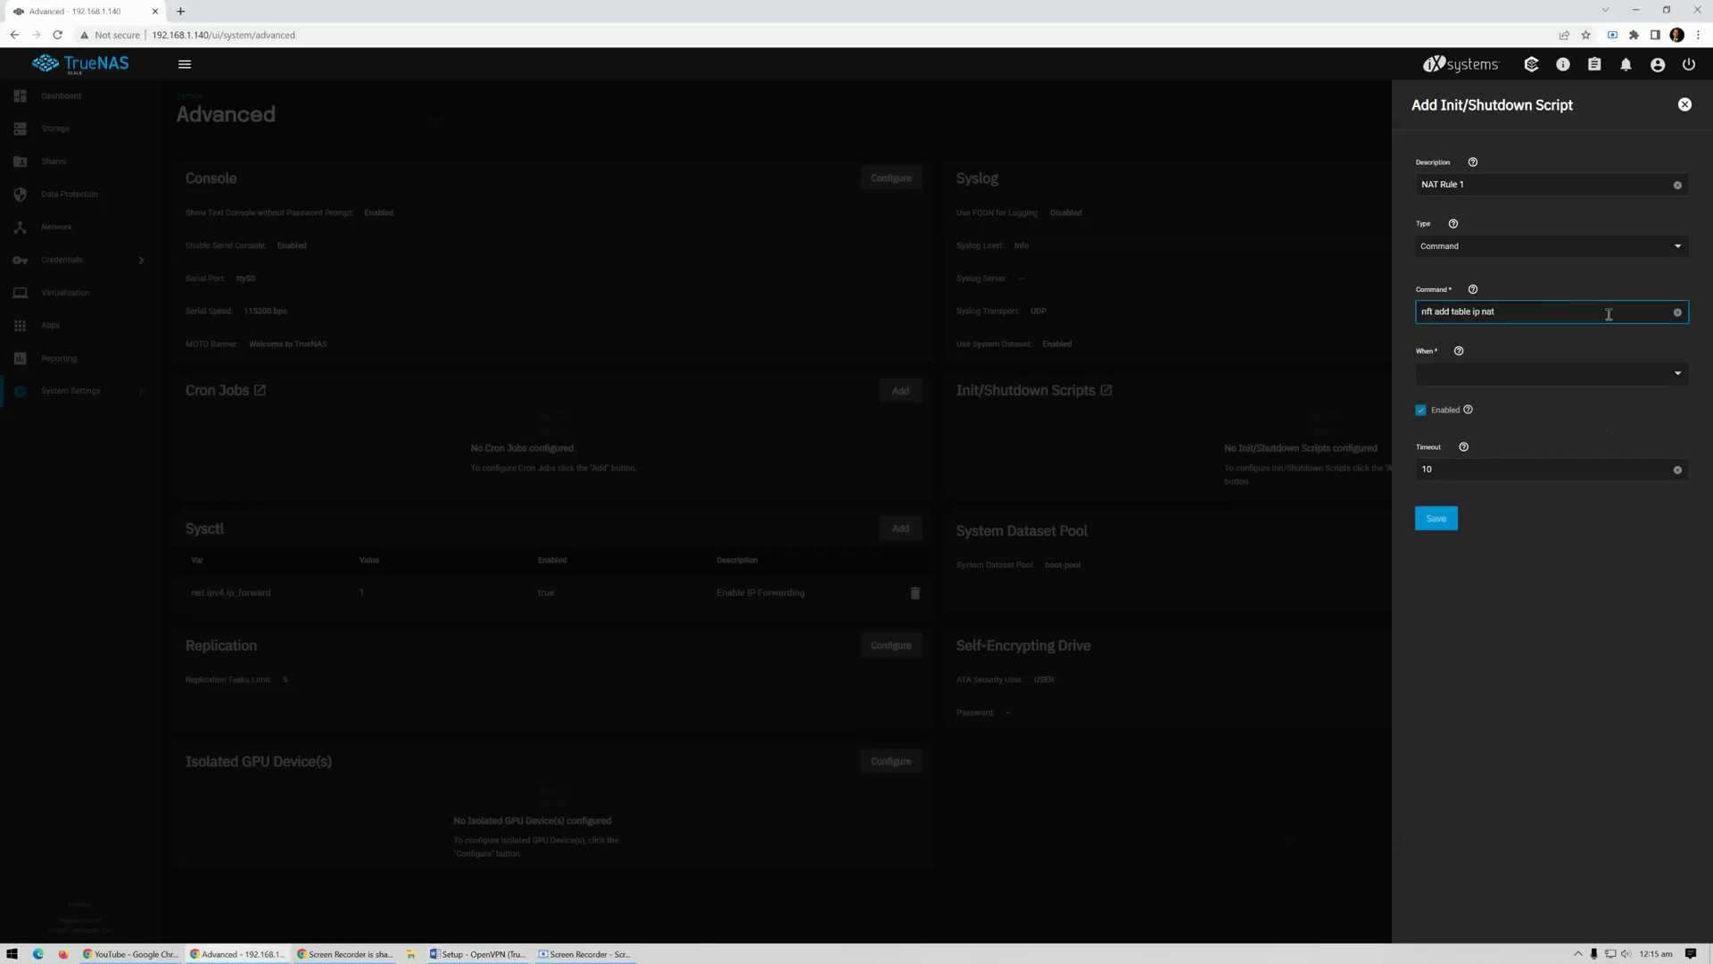
{"action": "left_click", "coordinate": [1608, 380]}
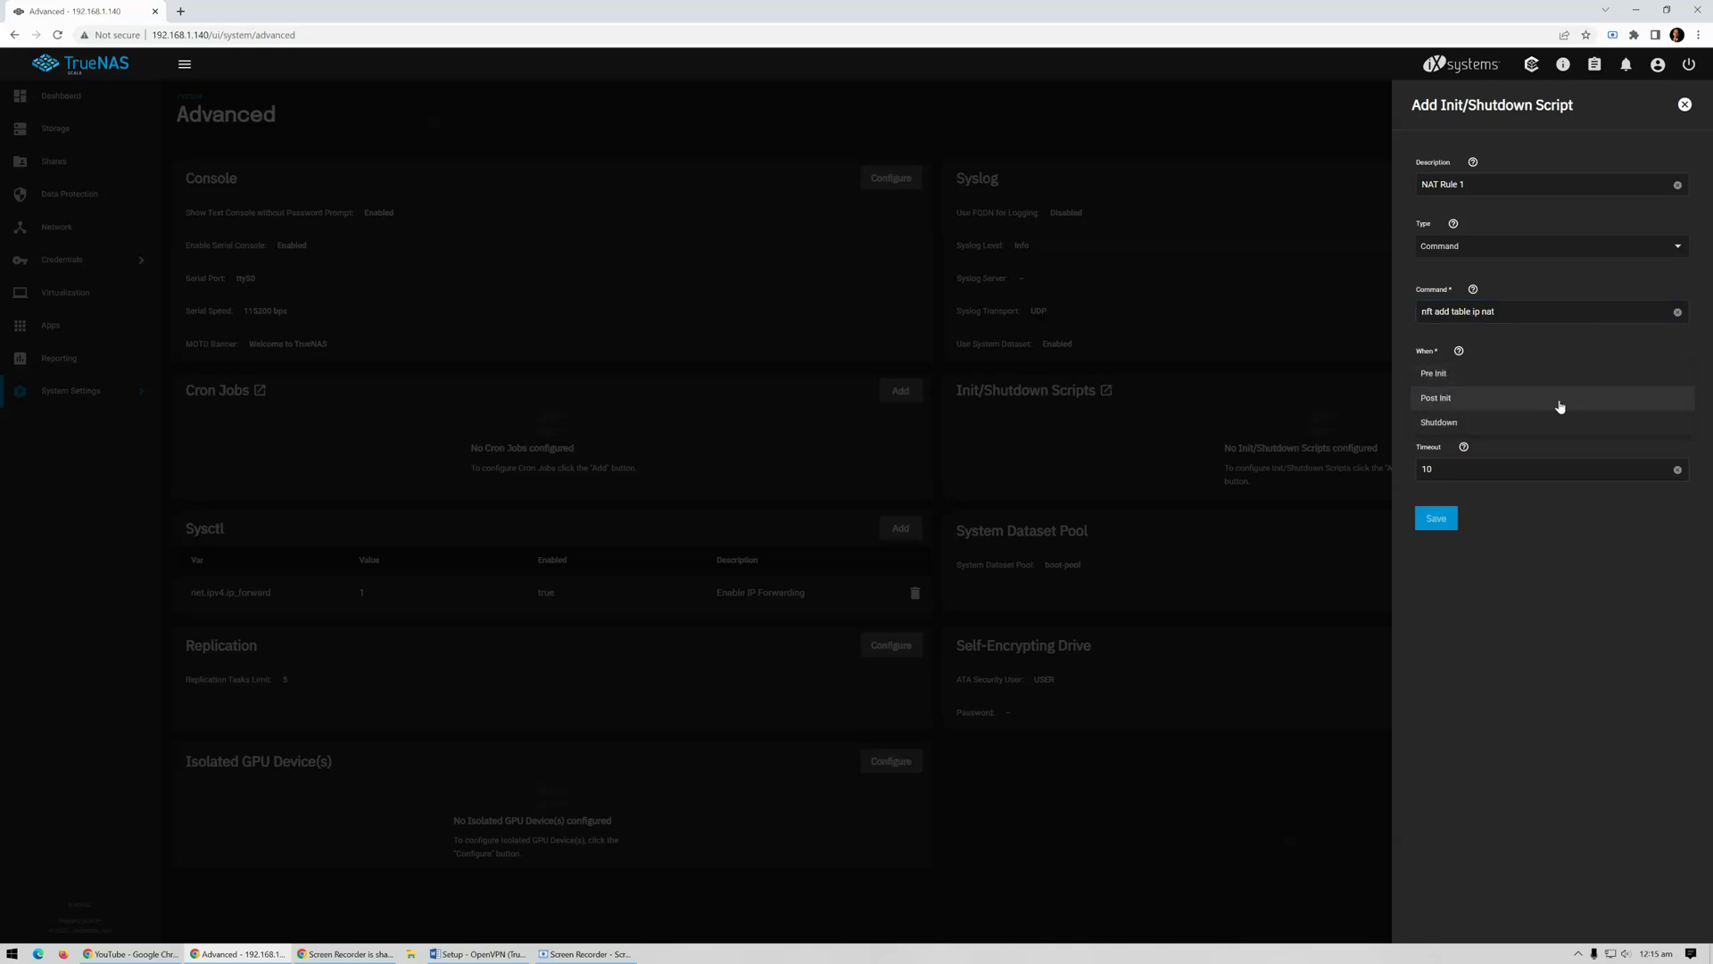
{"action": "left_click", "coordinate": [1519, 397]}
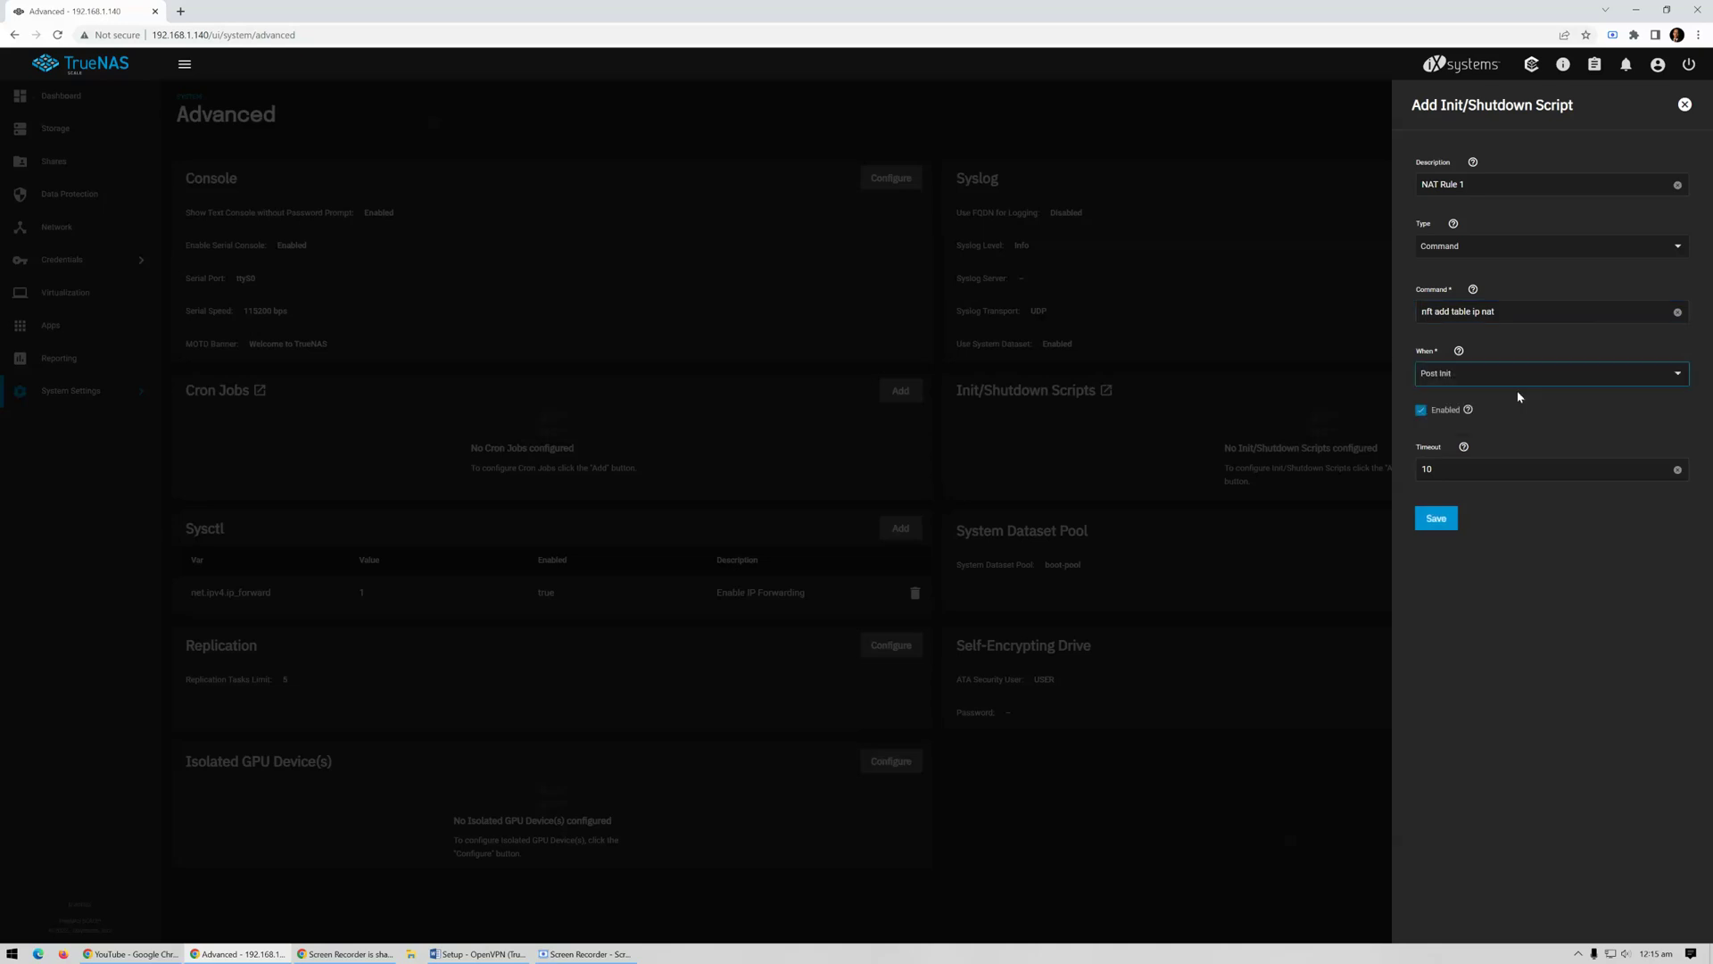
{"action": "left_click", "coordinate": [1437, 519]}
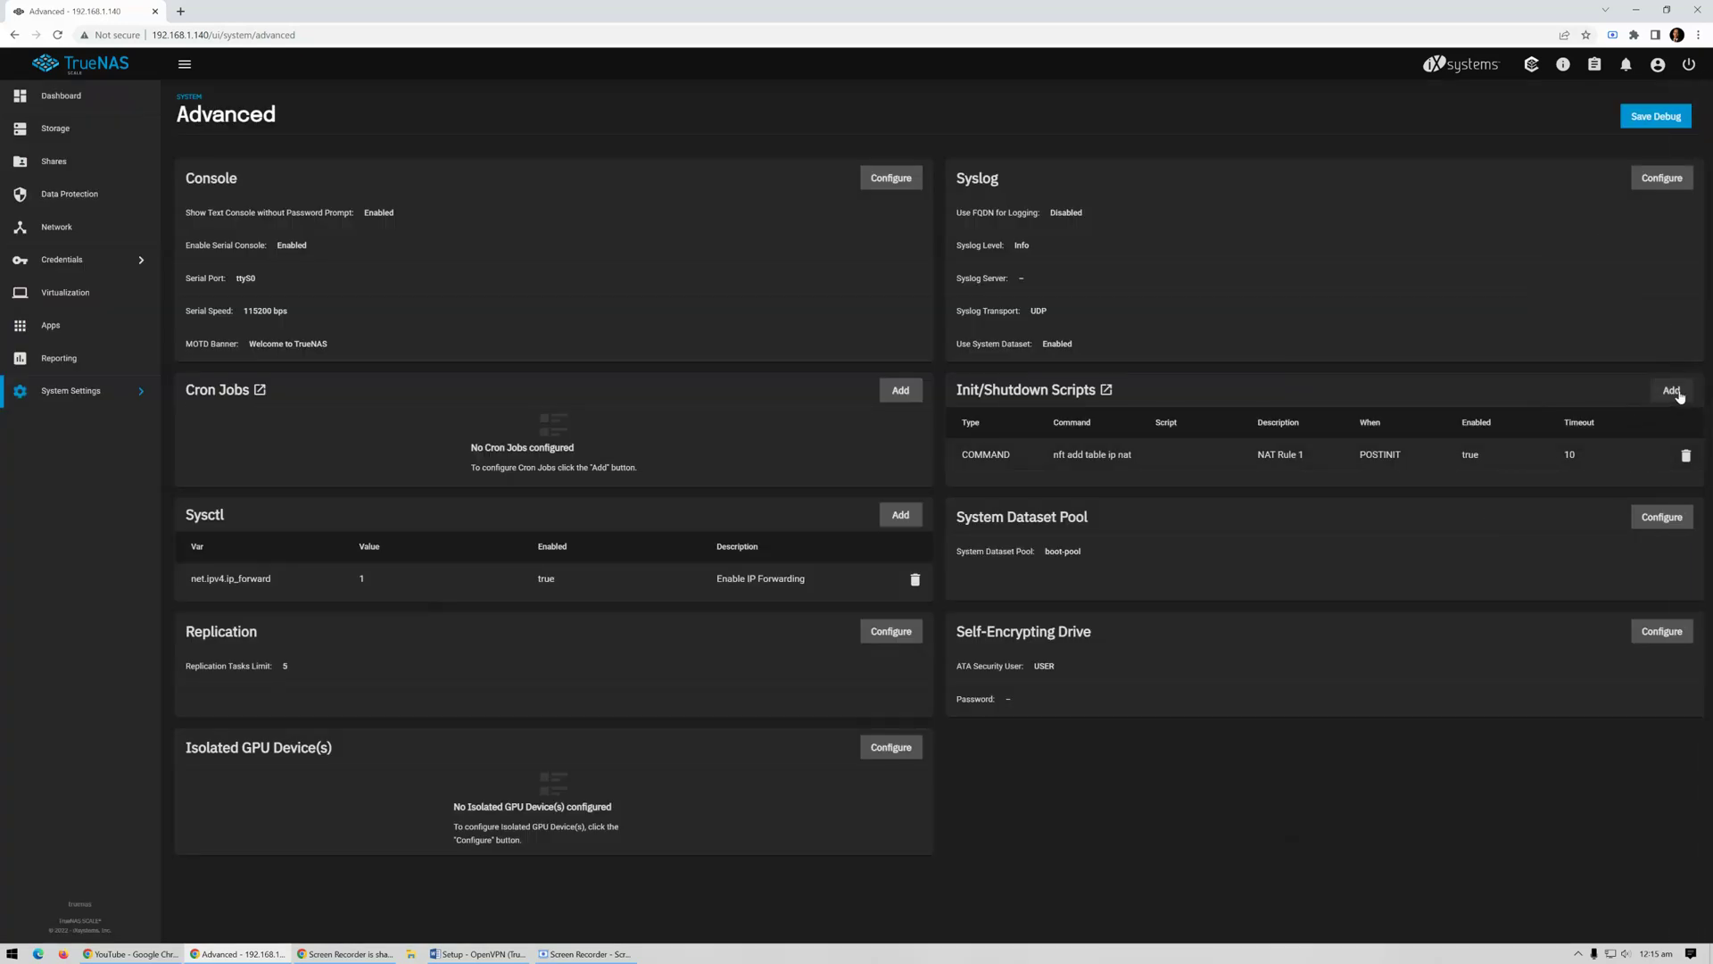
{"action": "left_click", "coordinate": [1672, 392]}
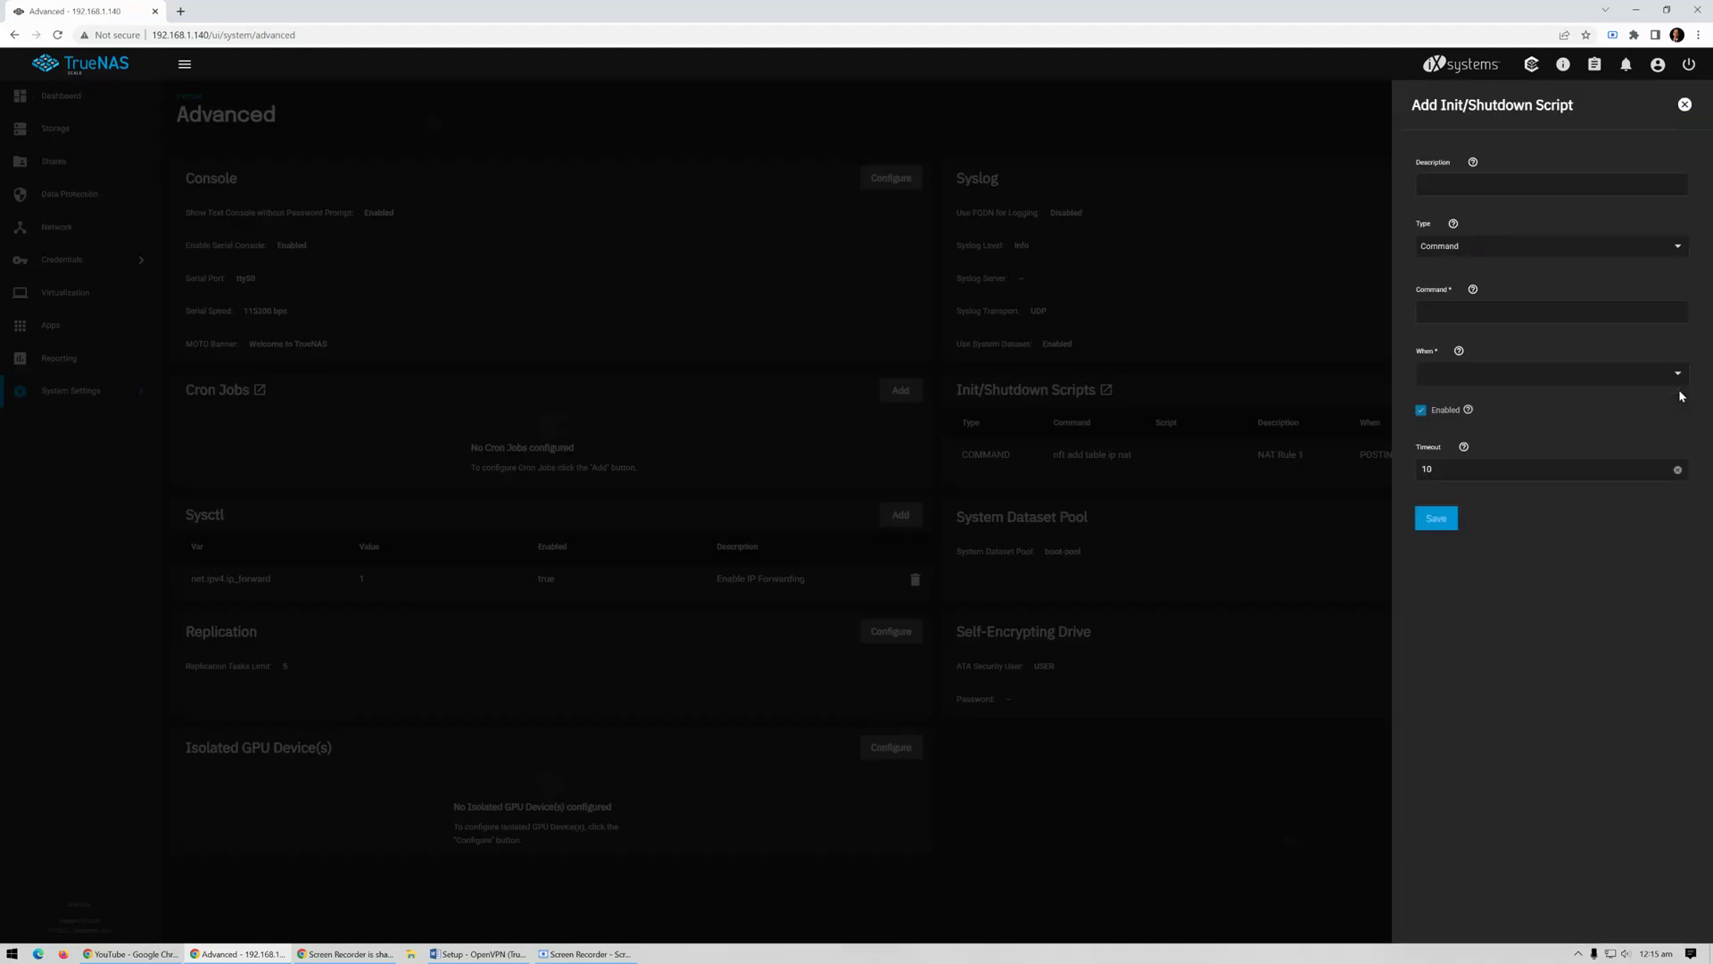
Save Post Init script 'NAT Rule 2' with the pasted nft add chain ip nat prerouting command
{"action": "left_click", "coordinate": [1443, 182]}
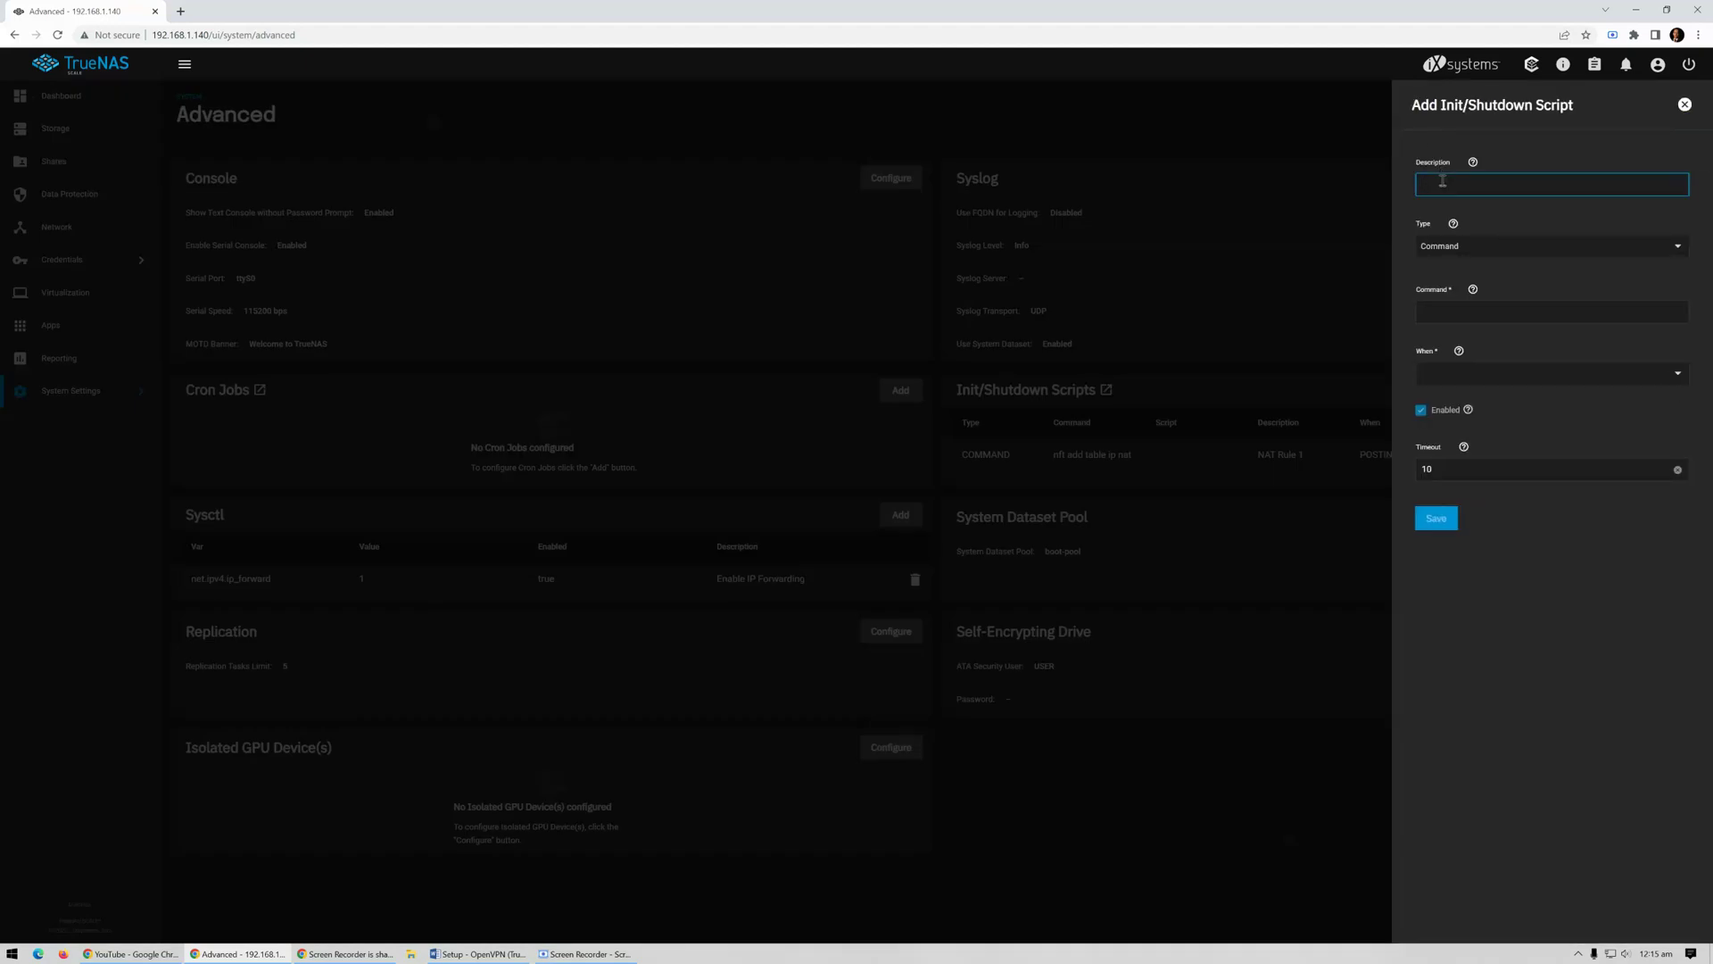
{"action": "type", "text": "NAT Rule 2"}
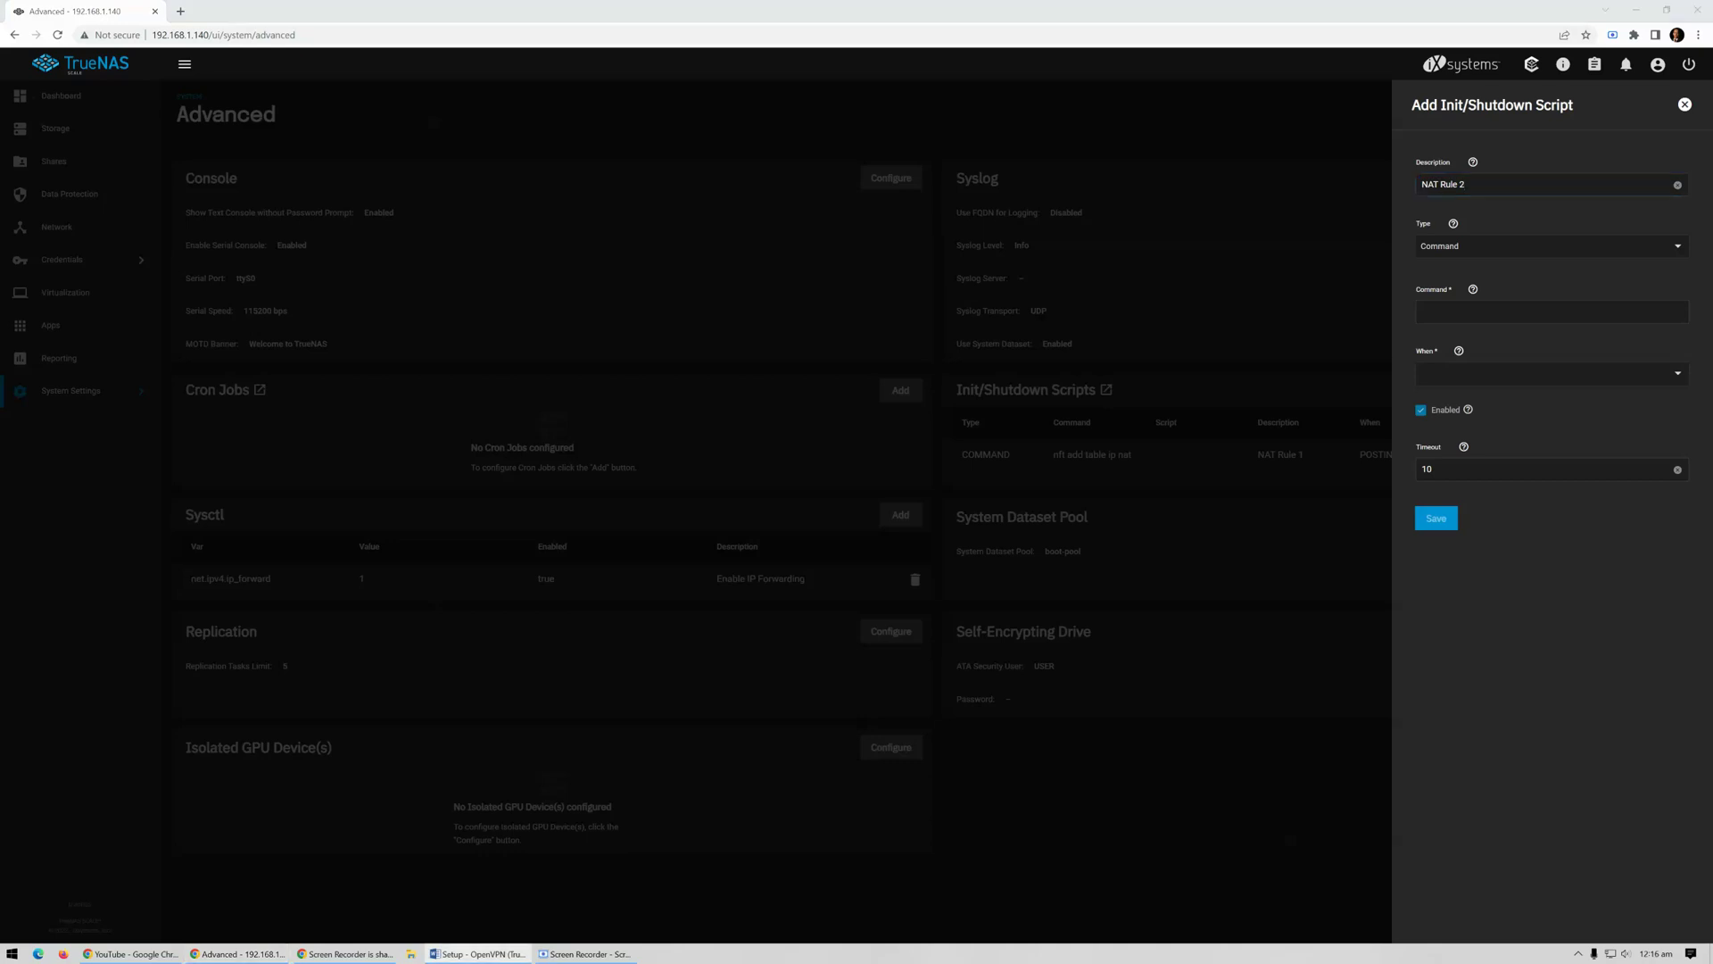
{"action": "left_click", "coordinate": [1470, 318]}
{"action": "key", "text": "ctrl+v"}
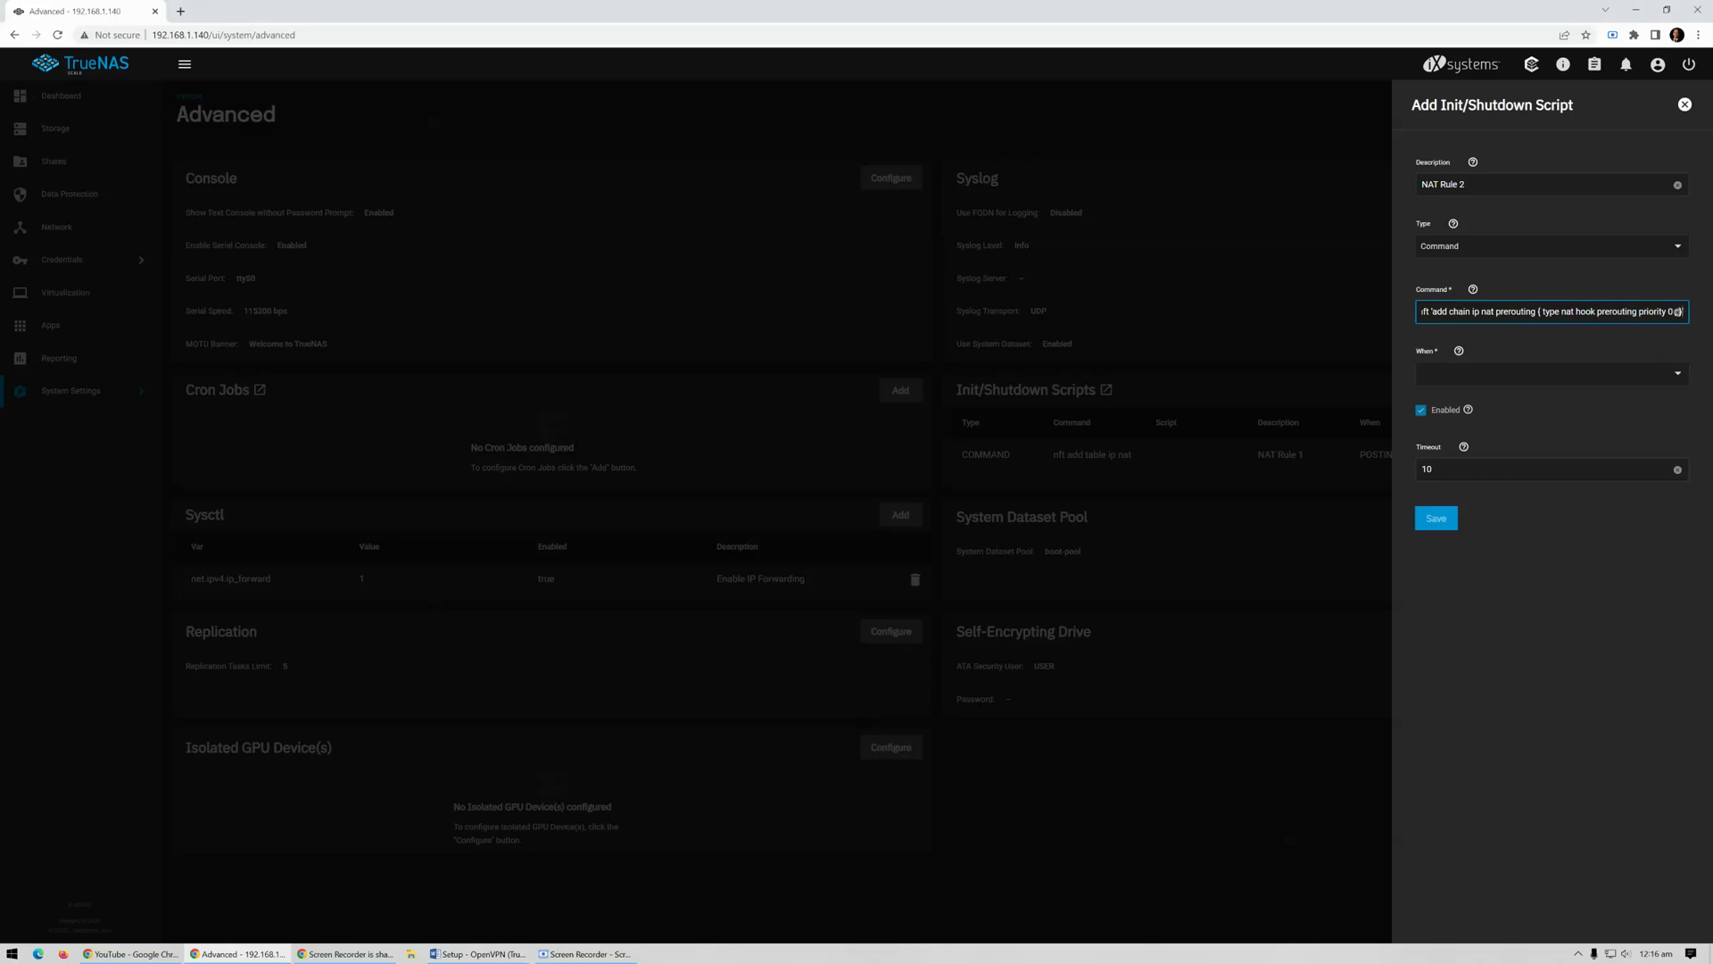
{"action": "left_click", "coordinate": [1672, 377]}
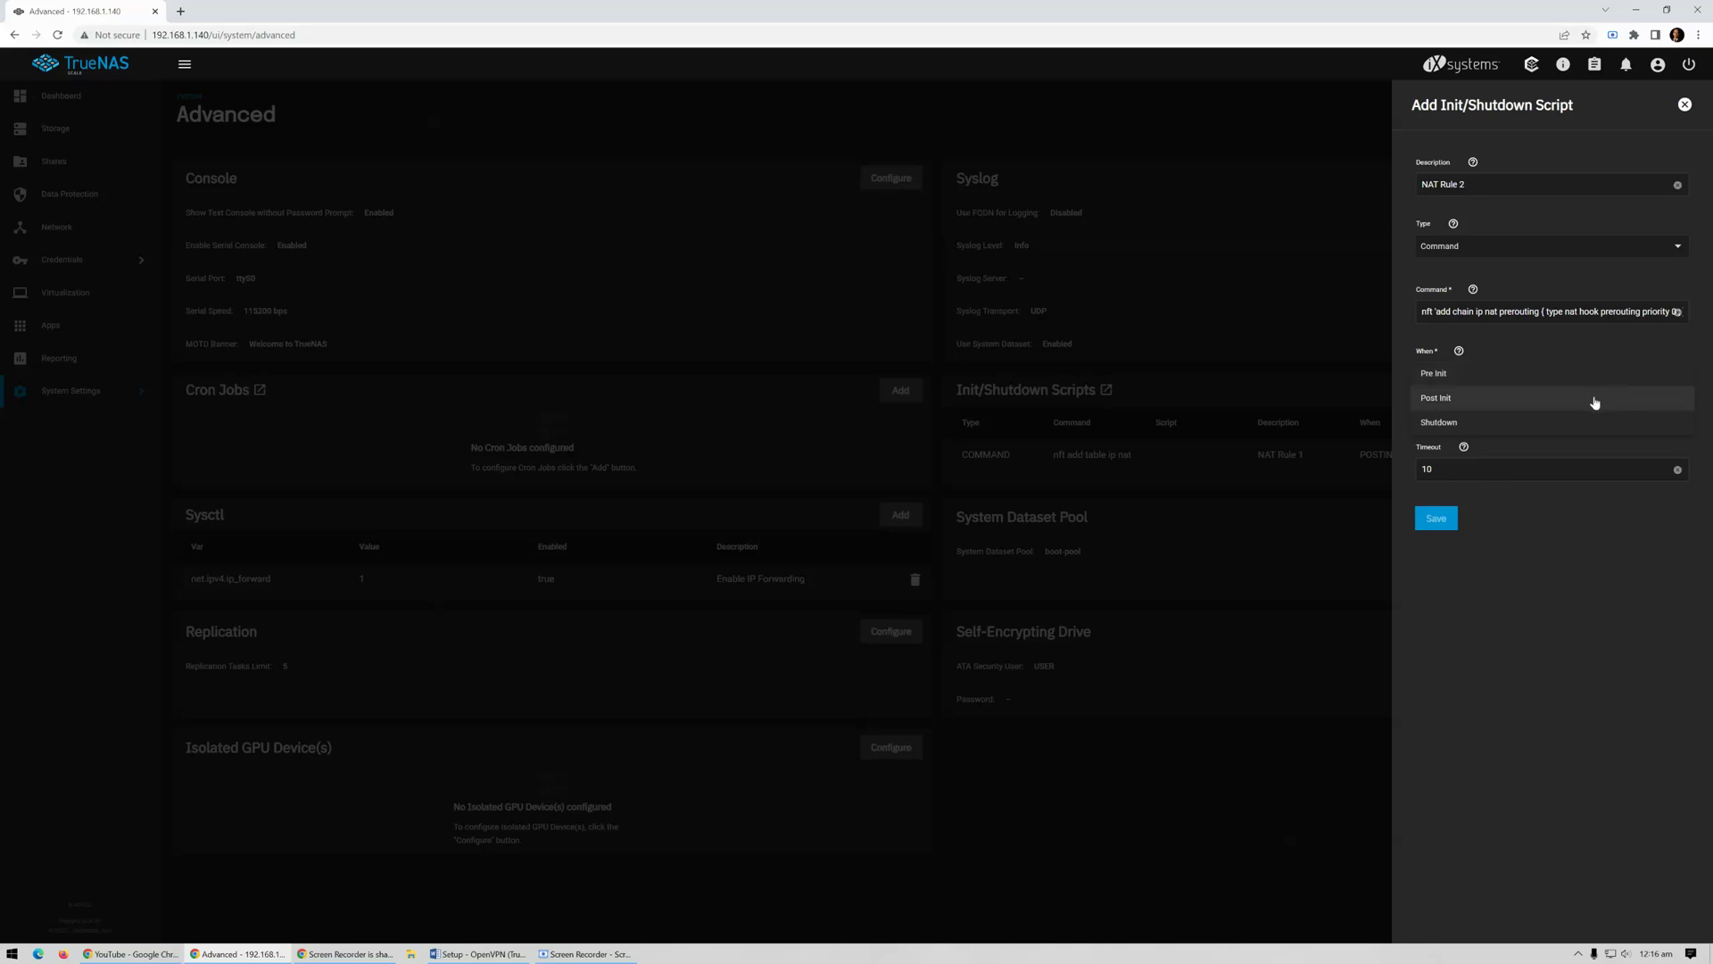
{"action": "left_click", "coordinate": [1594, 399]}
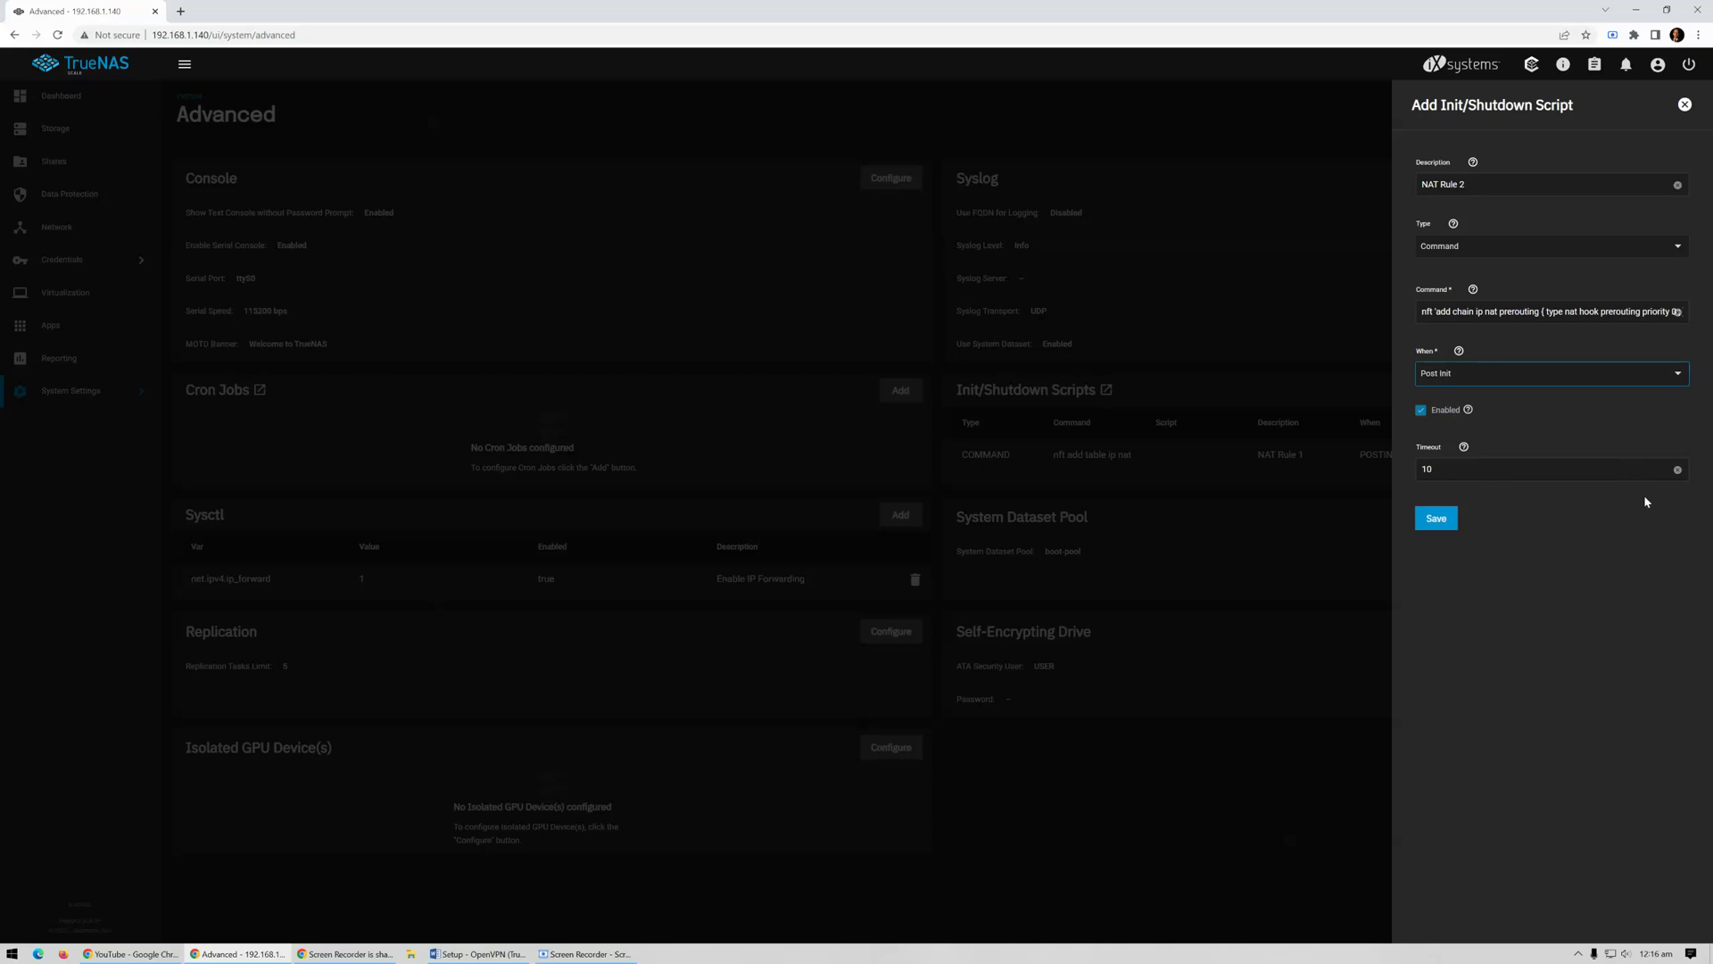
{"action": "left_click", "coordinate": [1432, 522]}
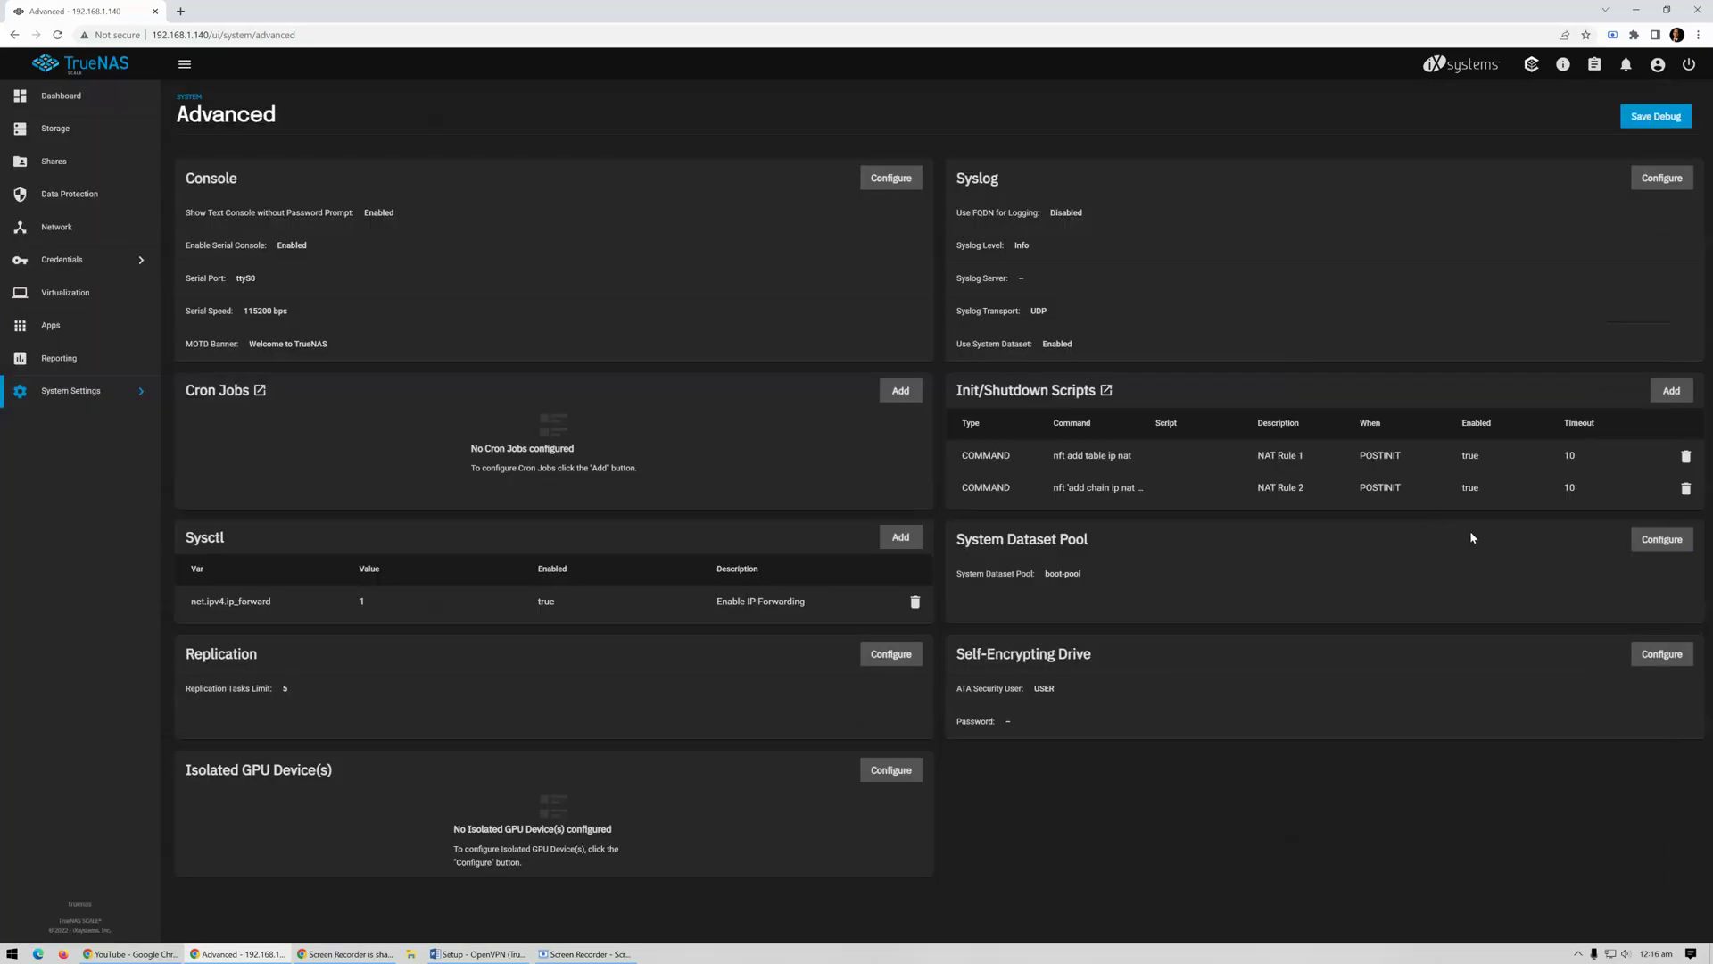
{"action": "left_click", "coordinate": [1670, 391]}
Save Post Init script 'NAT Rule 3' with the copied nft postrouting chain command
{"action": "left_click", "coordinate": [1457, 183]}
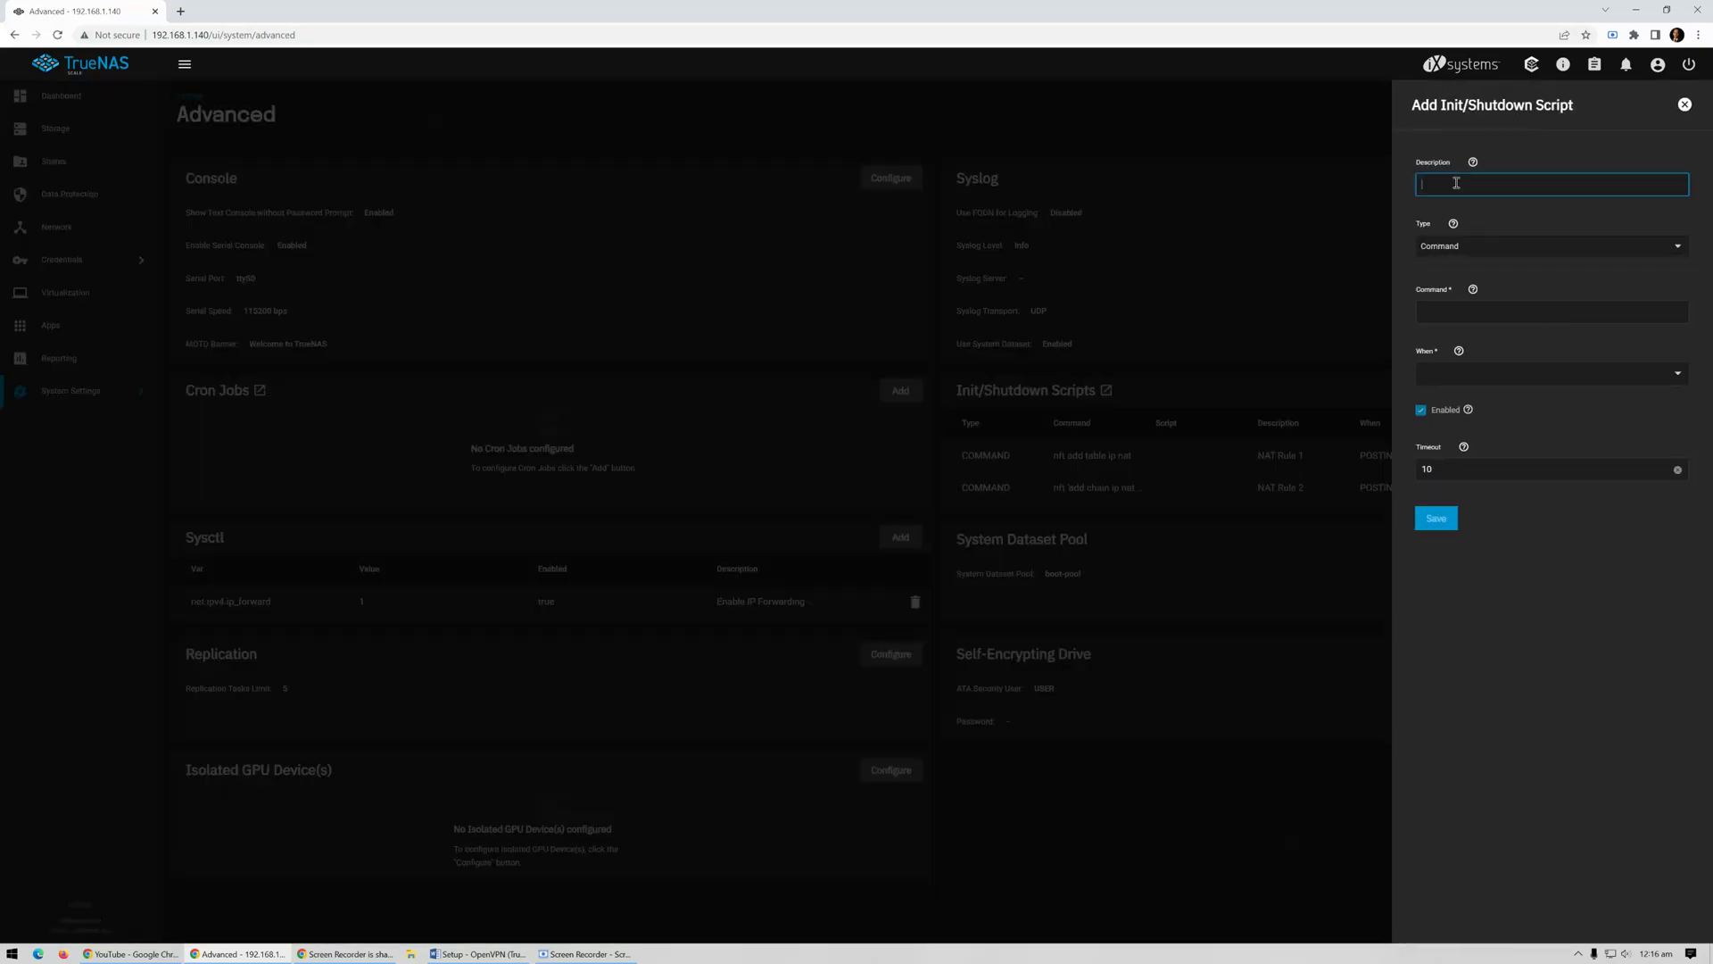
{"action": "type", "text": "NAT Rule 3"}
{"action": "key", "text": "alt+Tab"}
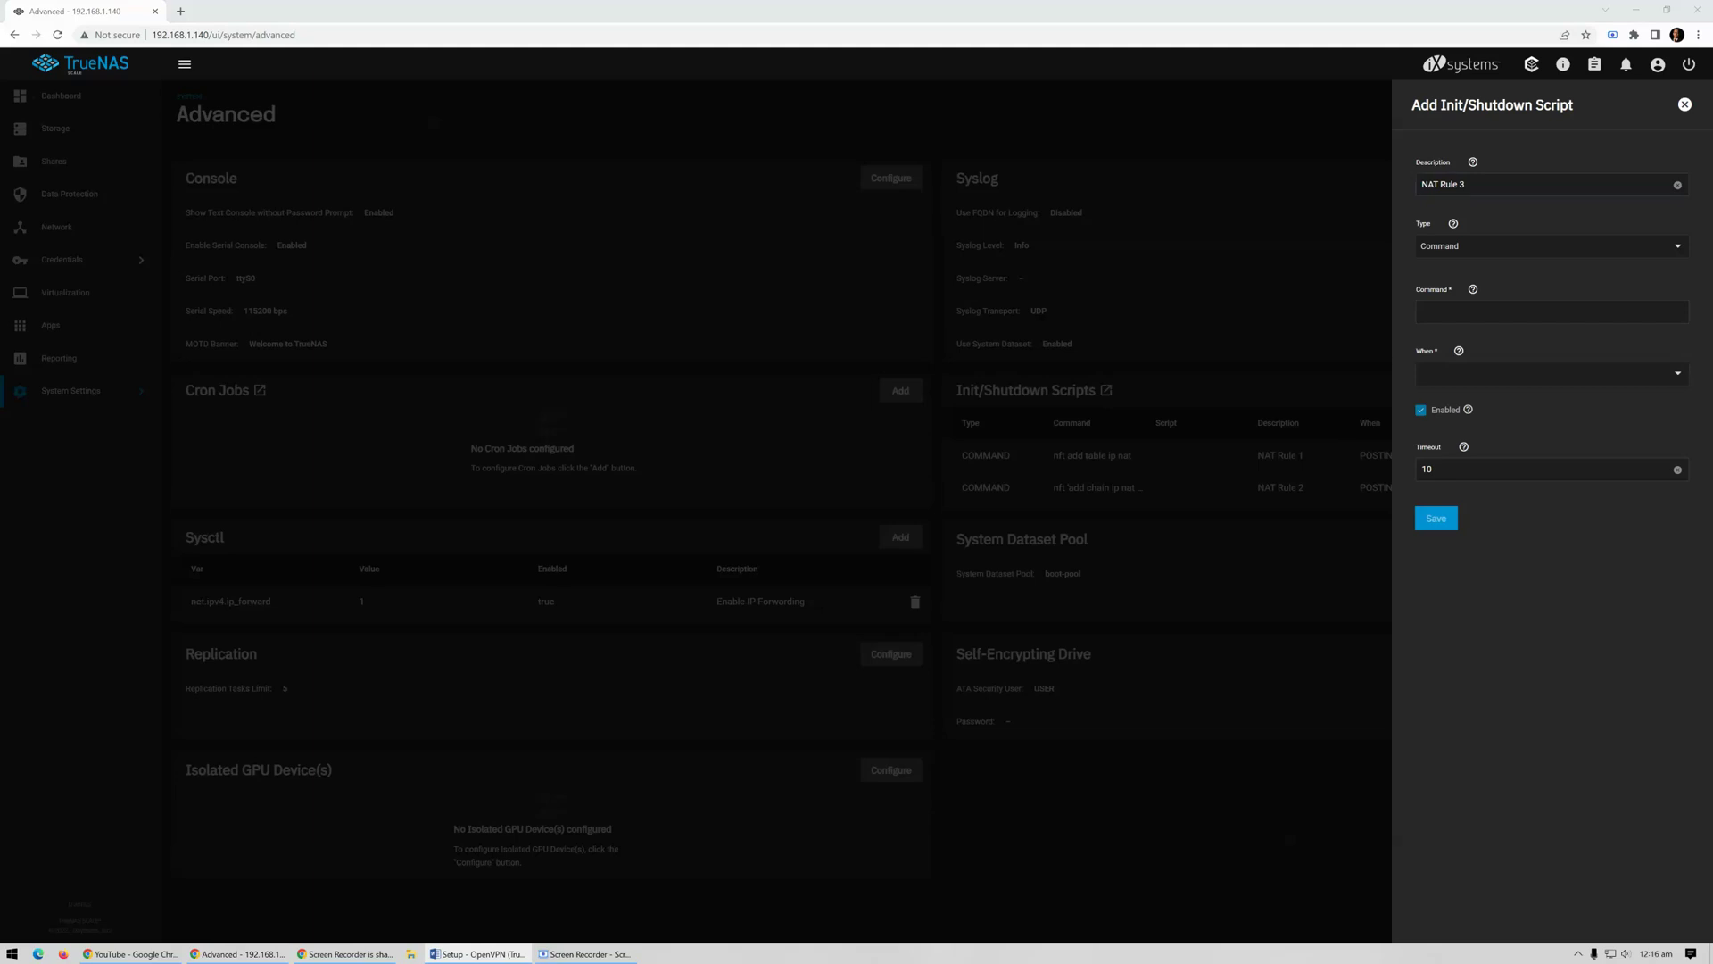
{"action": "left_click", "coordinate": [1458, 310]}
{"action": "type", "text": "nft 'add chain ip nat postrouting { type nat hook postrouting priority 100 ; }'"}
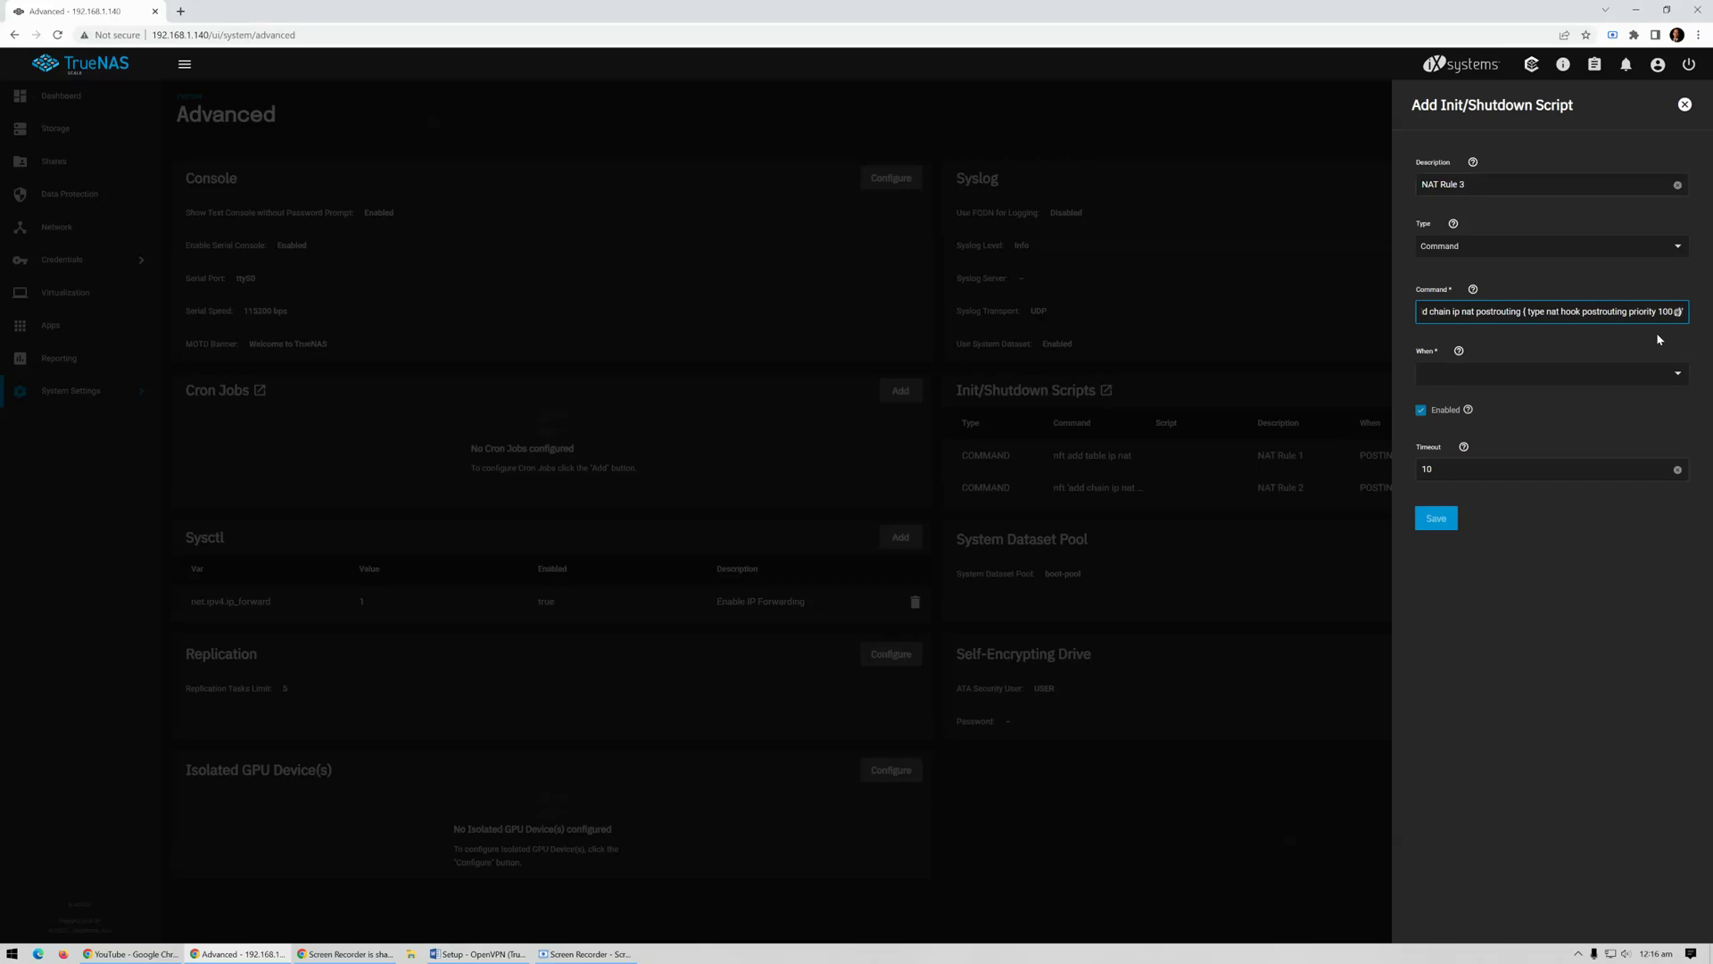
{"action": "left_click", "coordinate": [1665, 374]}
{"action": "left_click", "coordinate": [1589, 402]}
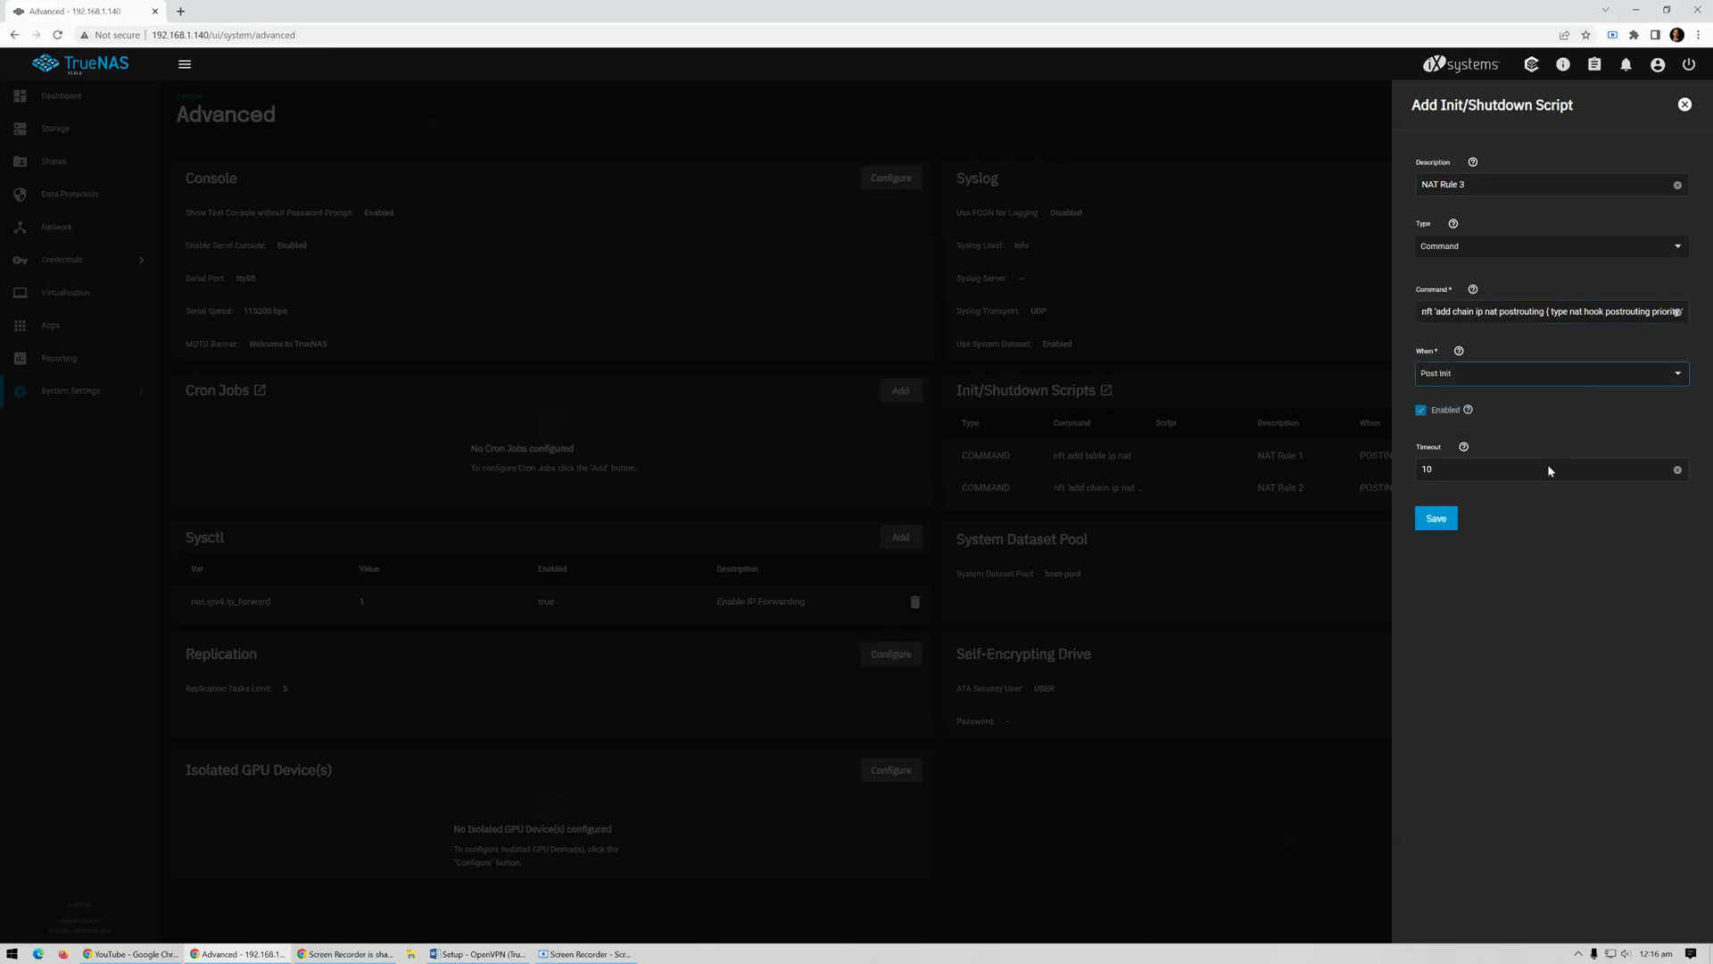
{"action": "left_click", "coordinate": [1445, 523]}
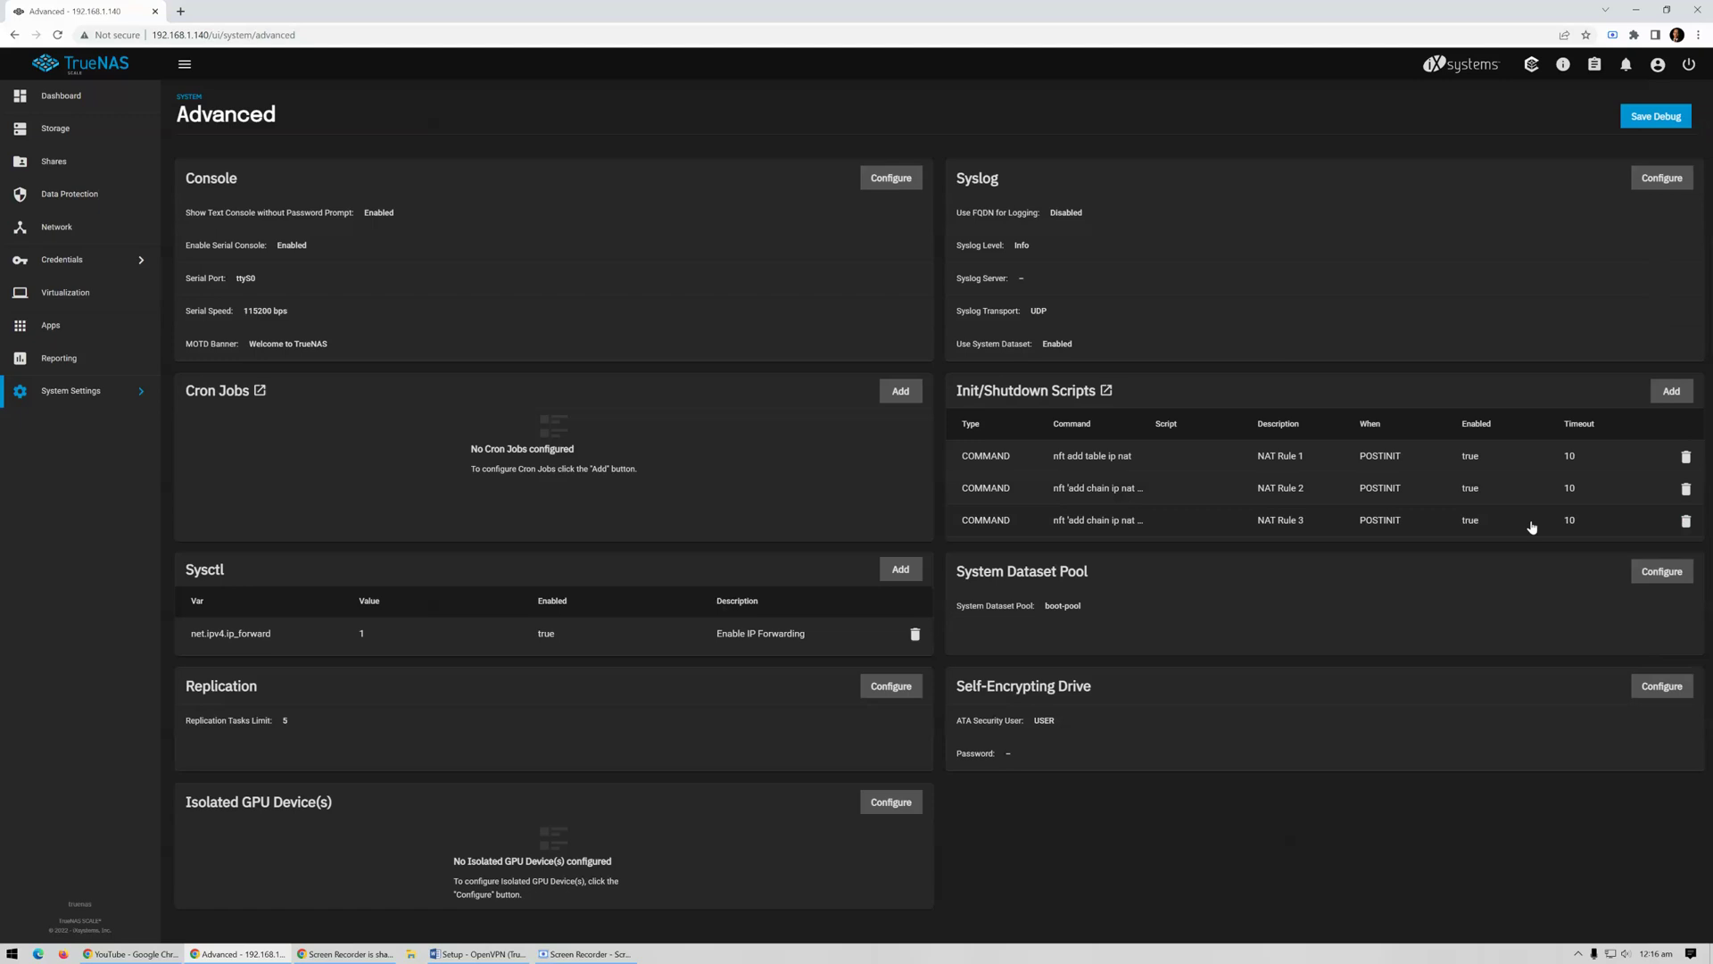
{"action": "left_click", "coordinate": [1672, 392]}
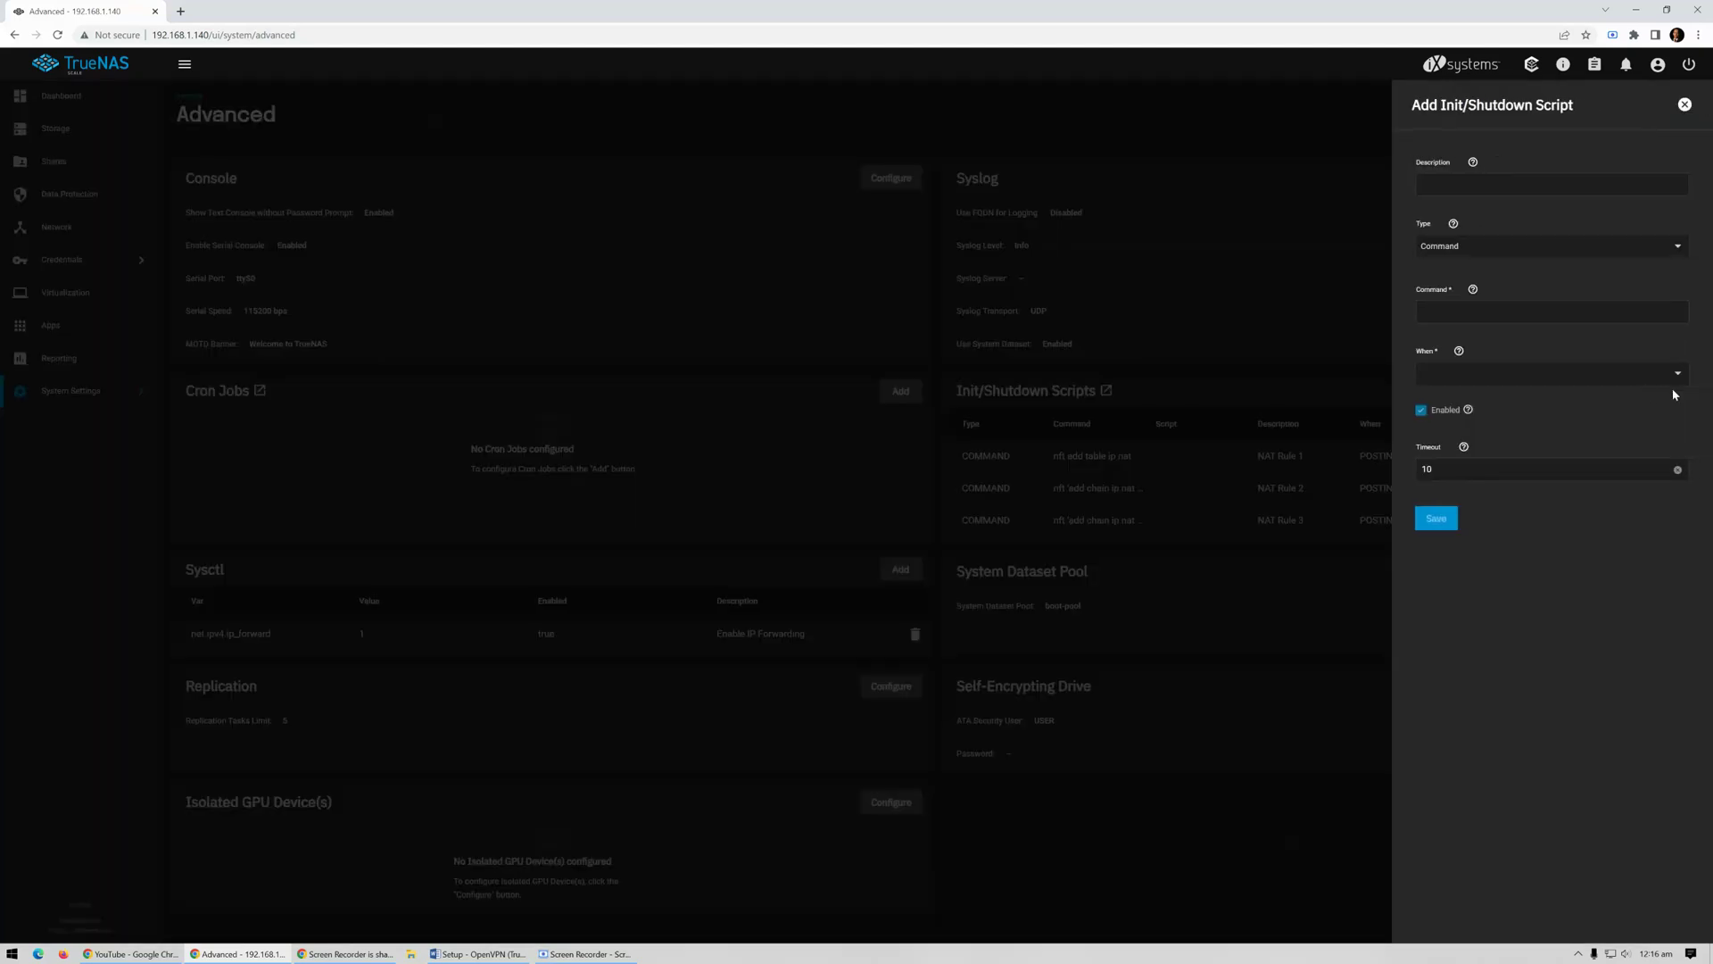
Save Post Init script 'NAT Rule 4' with the pasted nft nat postrouting masquerade rule
{"action": "left_click", "coordinate": [1502, 187]}
{"action": "type", "text": "NAT Rule 4"}
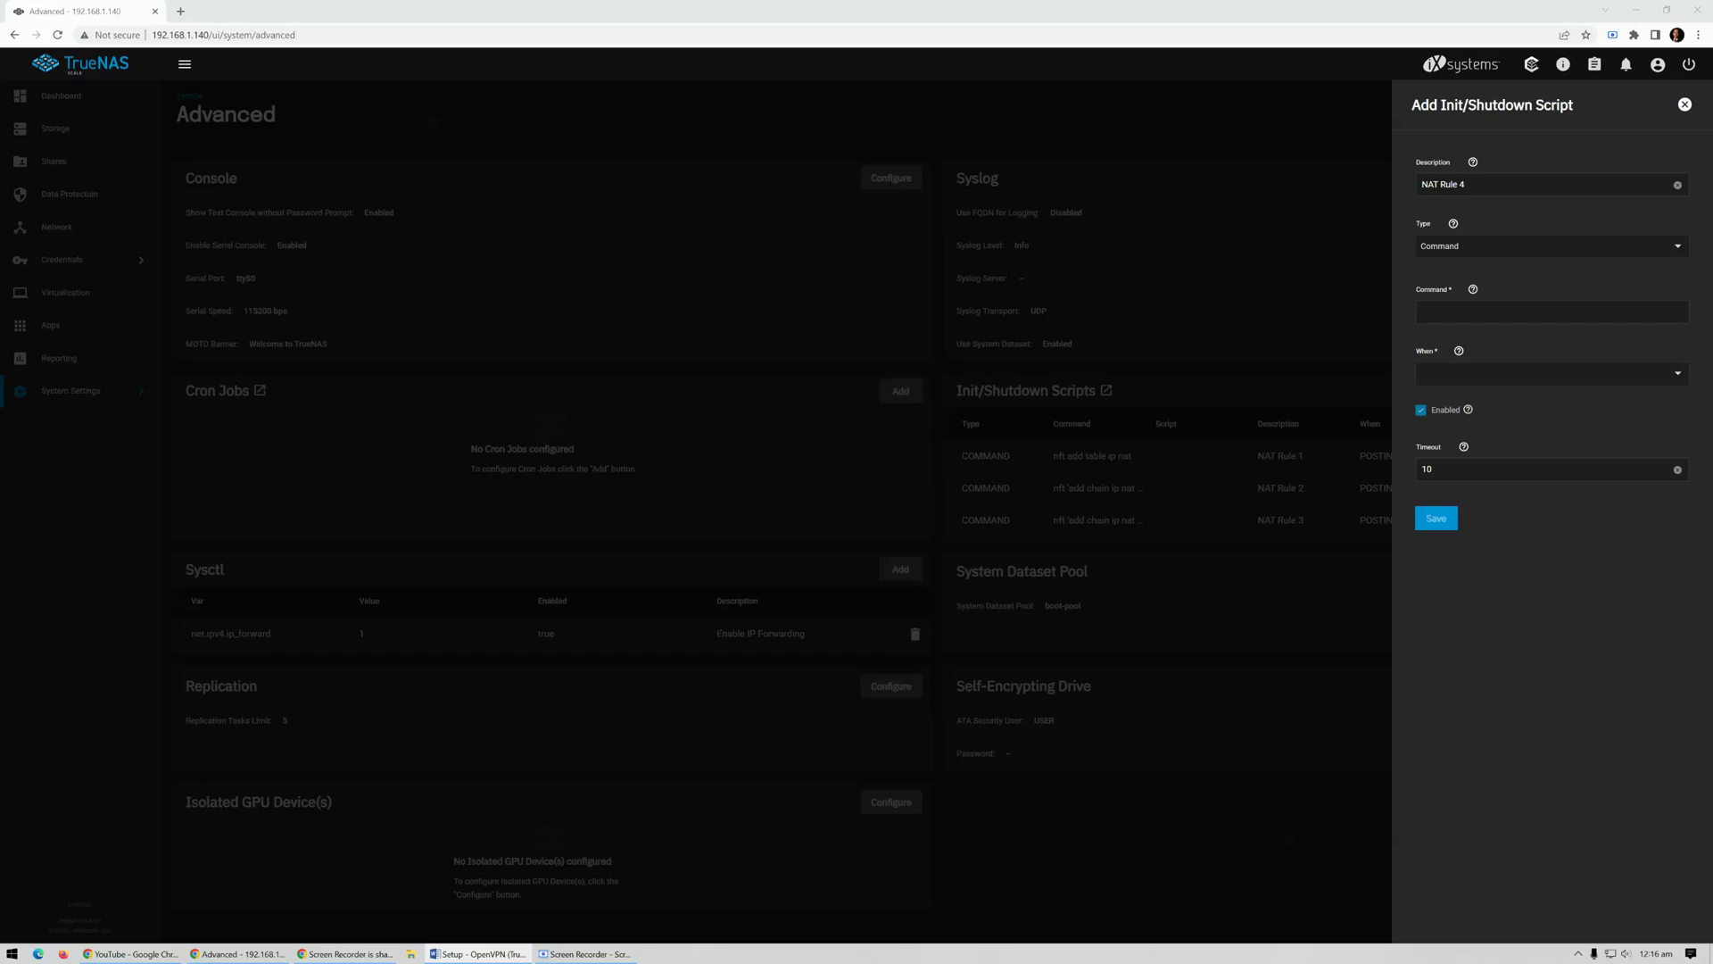
{"action": "left_click", "coordinate": [1445, 324]}
{"action": "key", "text": "ctrl+v"}
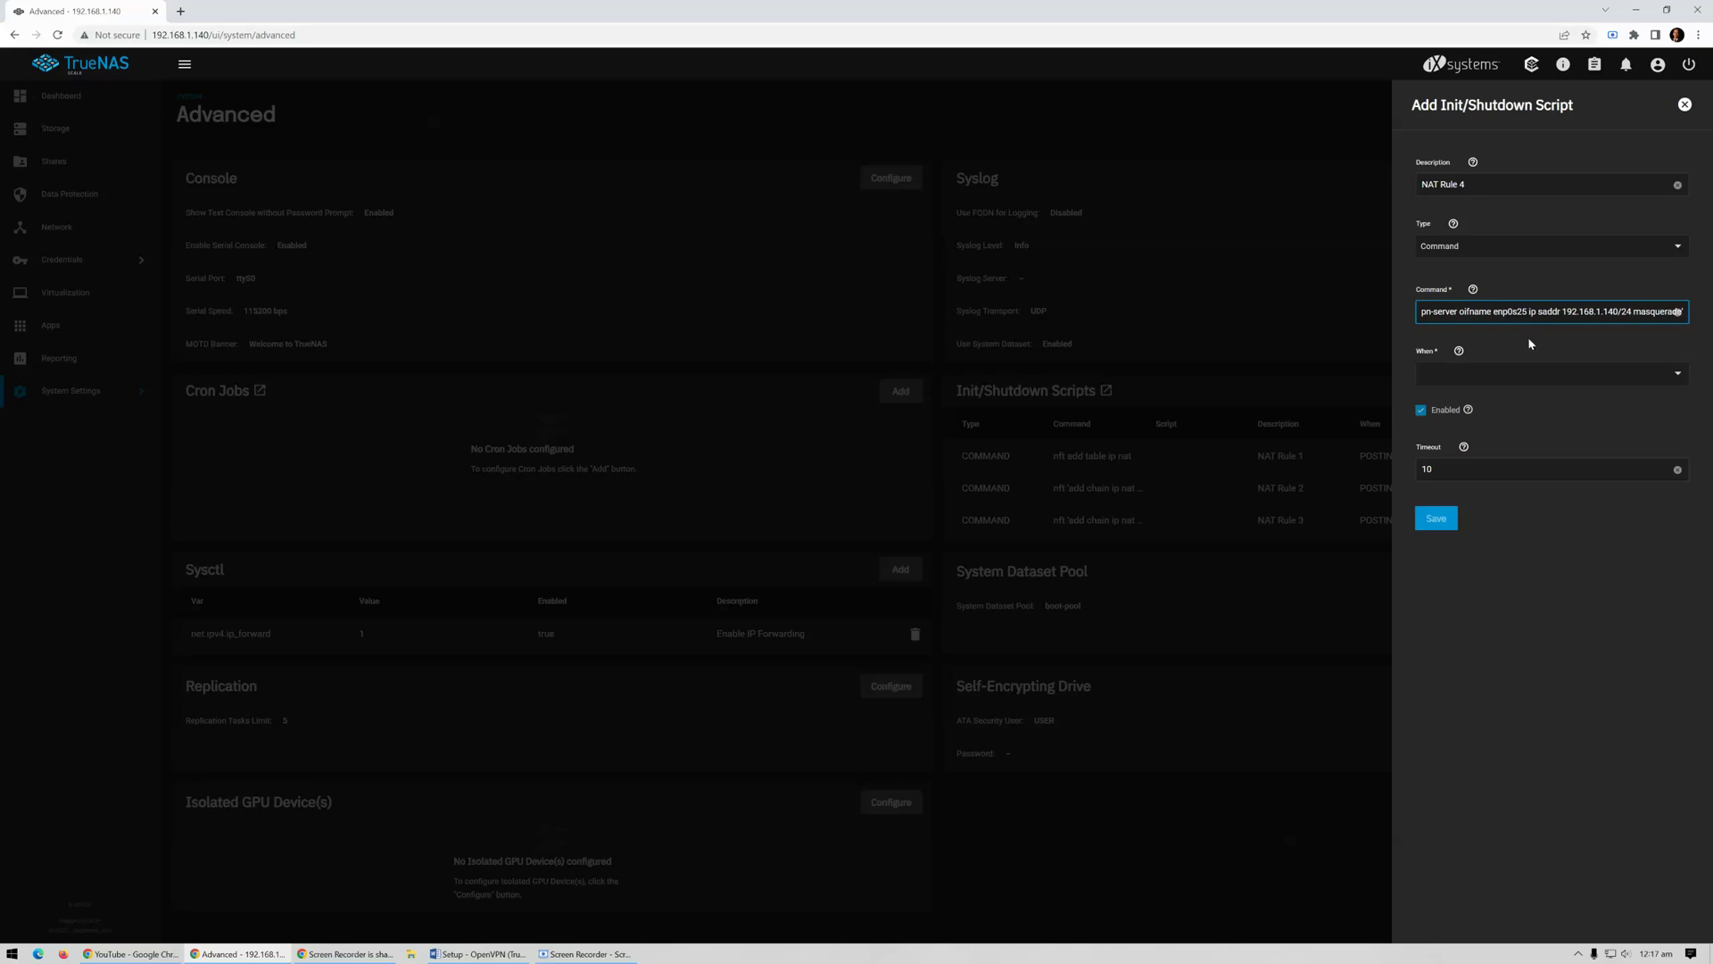
{"action": "triple_click", "coordinate": [1594, 318]}
{"action": "left_click", "coordinate": [1581, 314]}
{"action": "left_click", "coordinate": [1639, 372]}
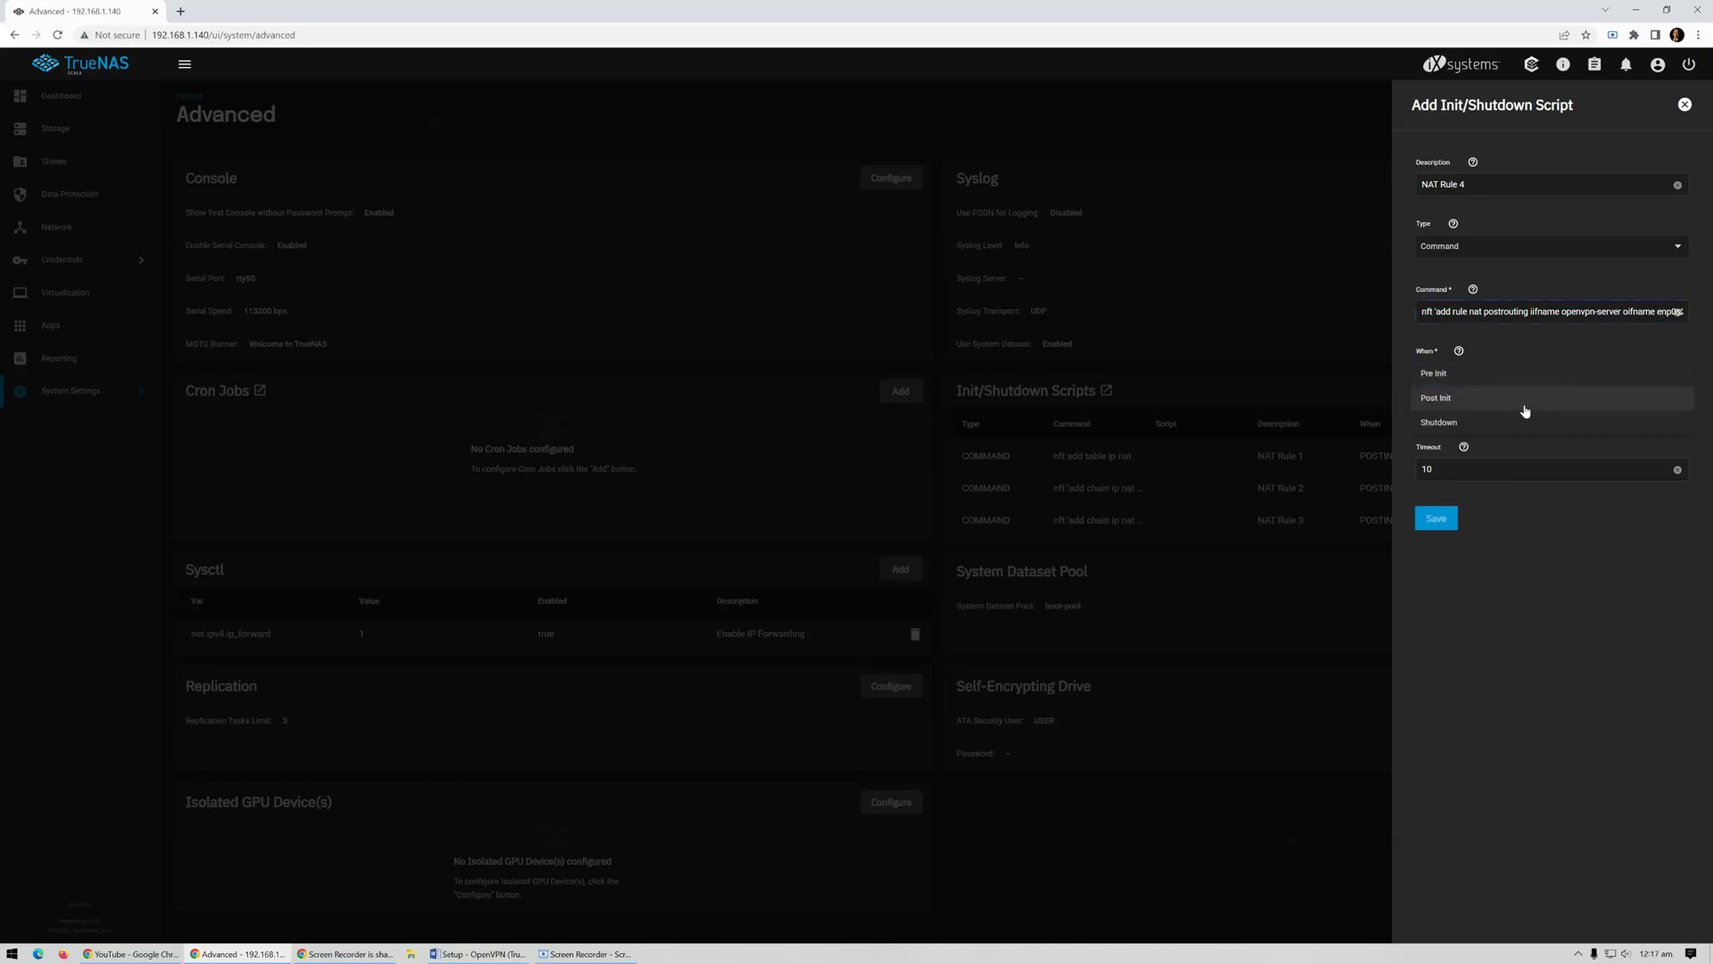
{"action": "left_click", "coordinate": [1526, 411]}
{"action": "left_click", "coordinate": [1453, 517]}
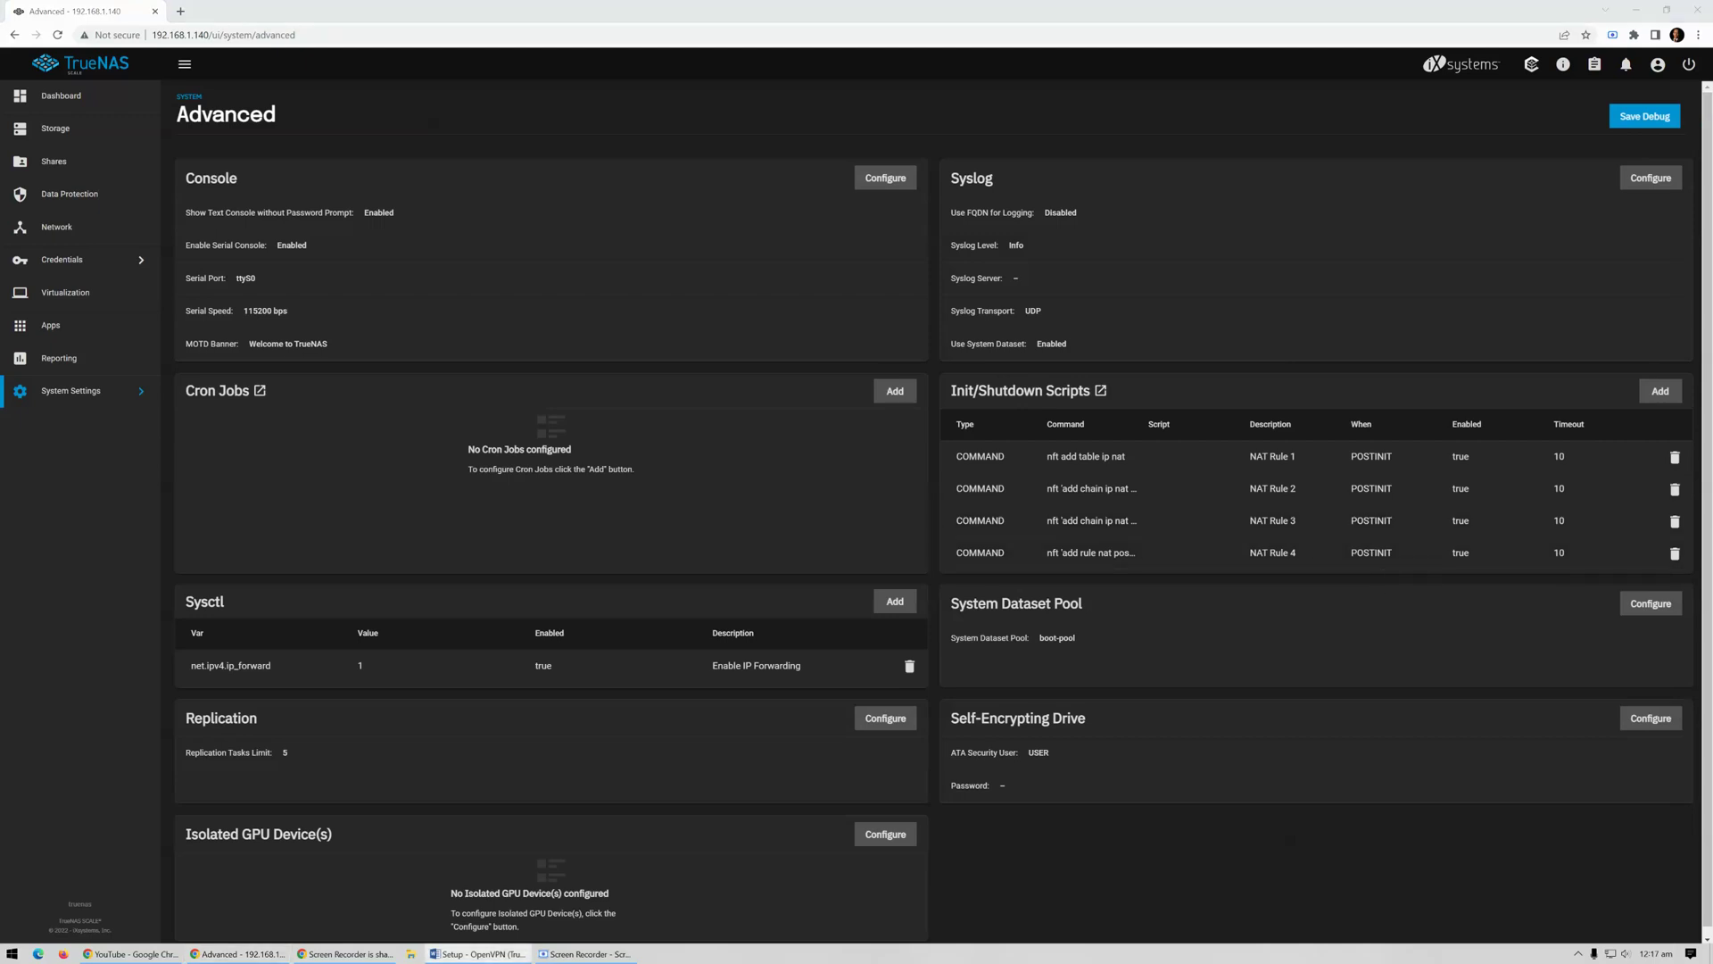
{"action": "scroll", "coordinate": [1388, 723], "scroll_direction": "down", "scroll_amount": 1}
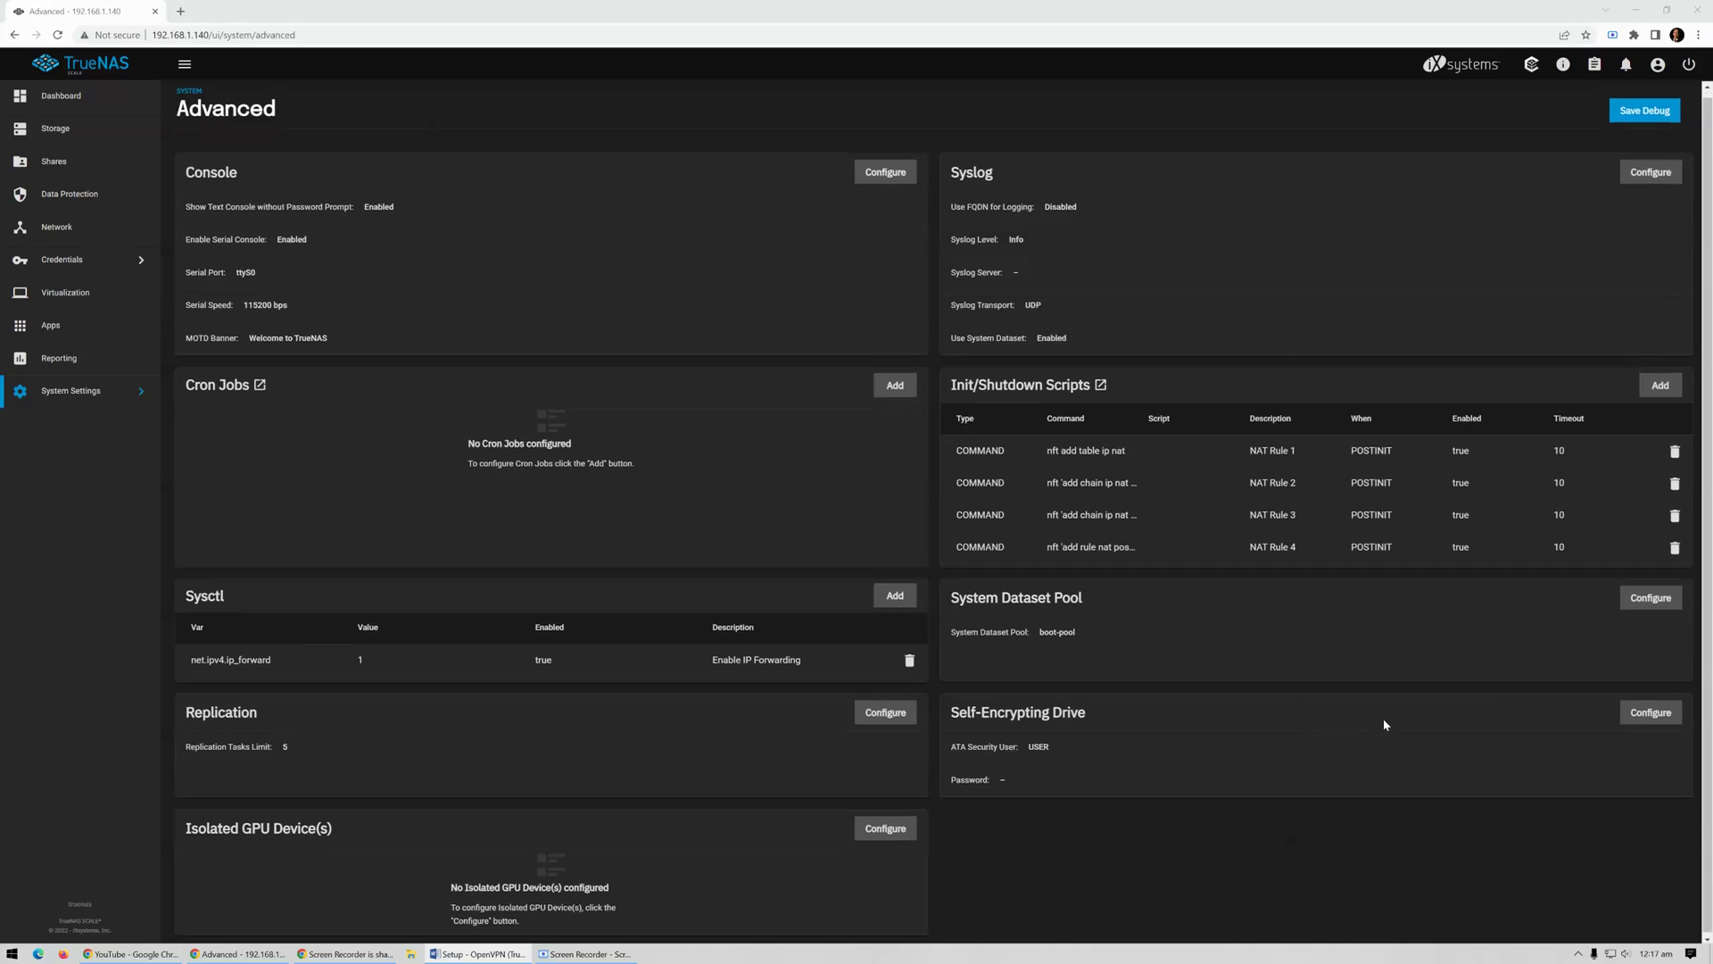